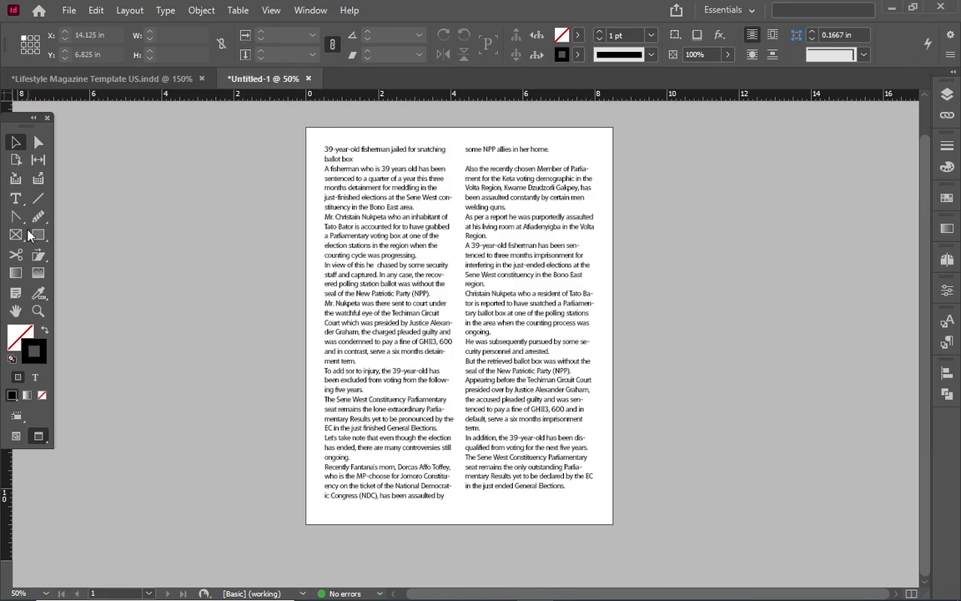
Fill the two-column text frame on page 1 with the C=100 M=0 Y=0 K=0 swatch in normal view mode
click(17, 198)
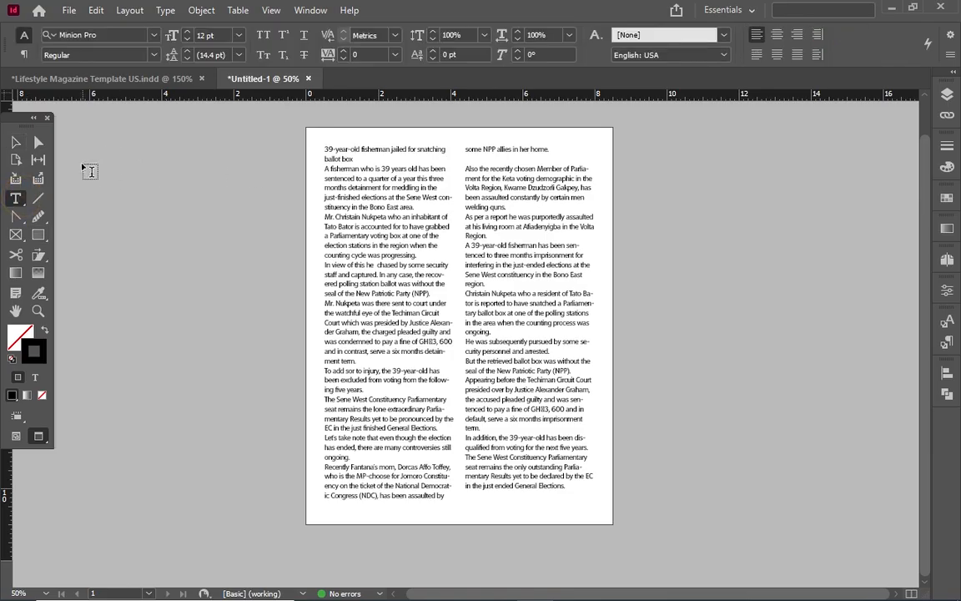
click(421, 196)
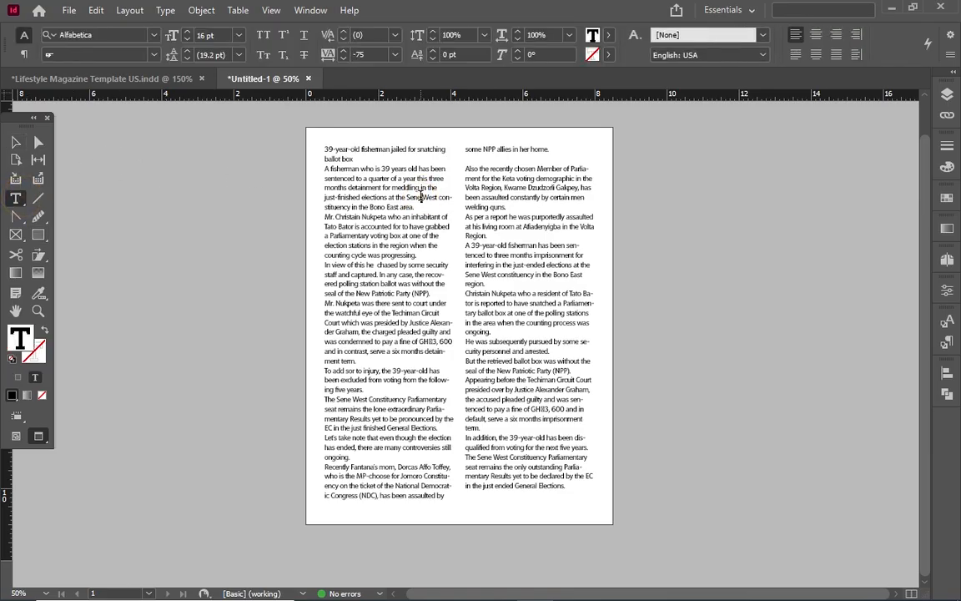
triple_click(420, 196)
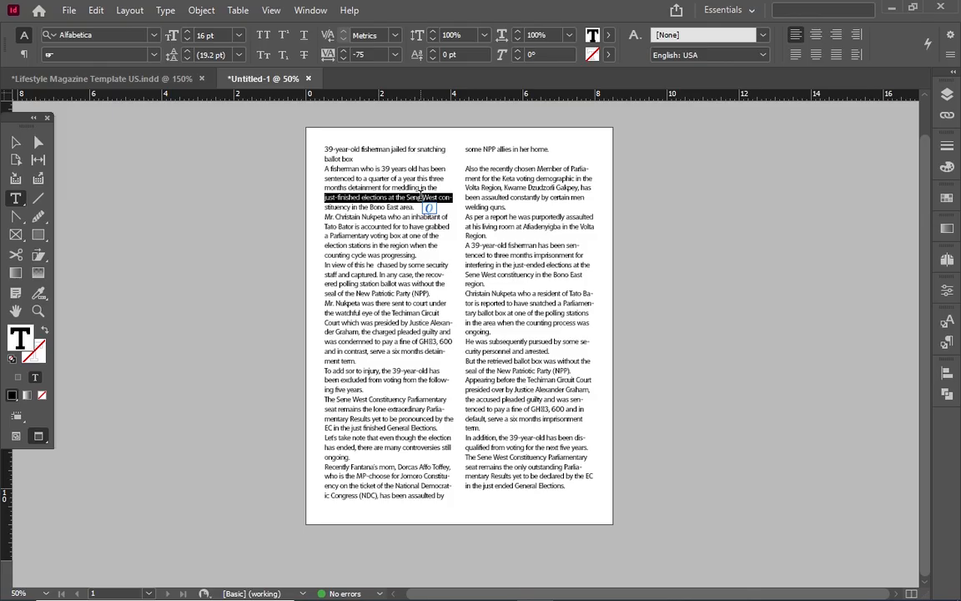
click(15, 142)
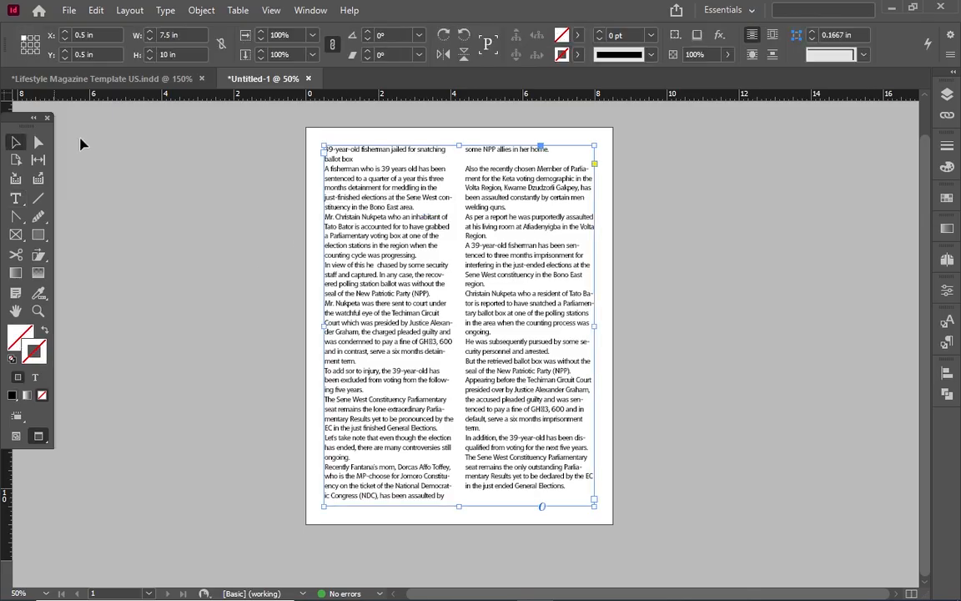
key(w)
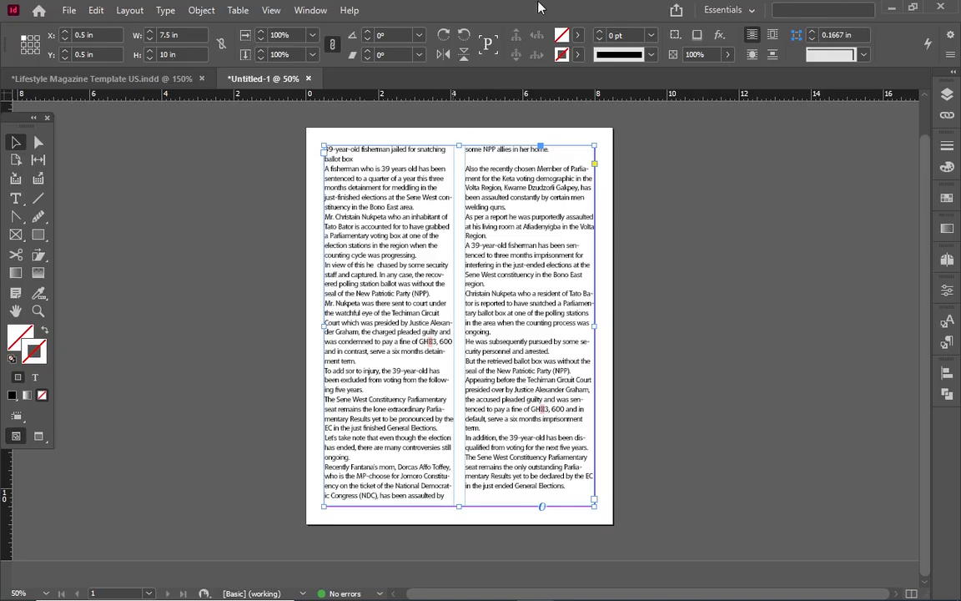
click(575, 36)
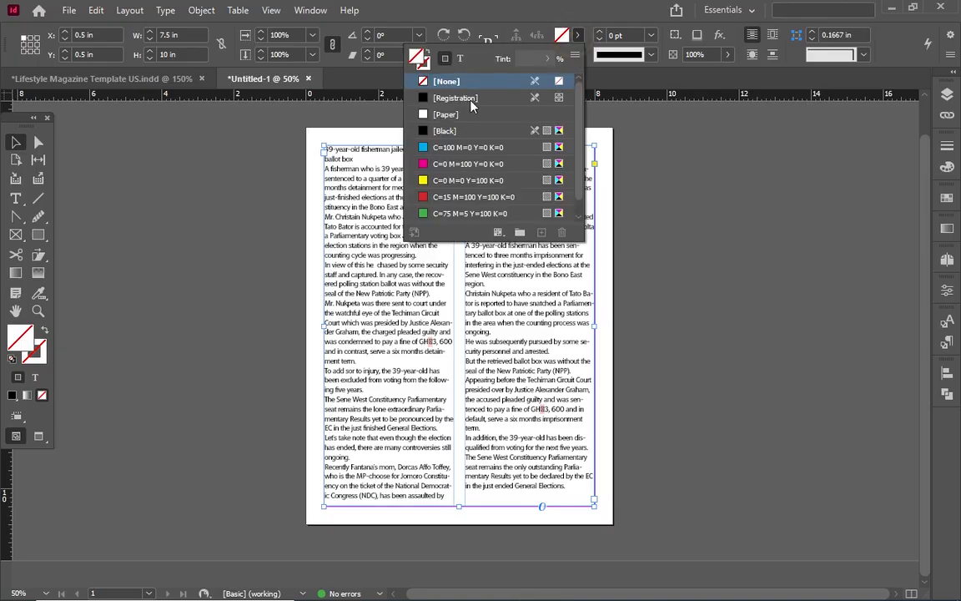
click(438, 147)
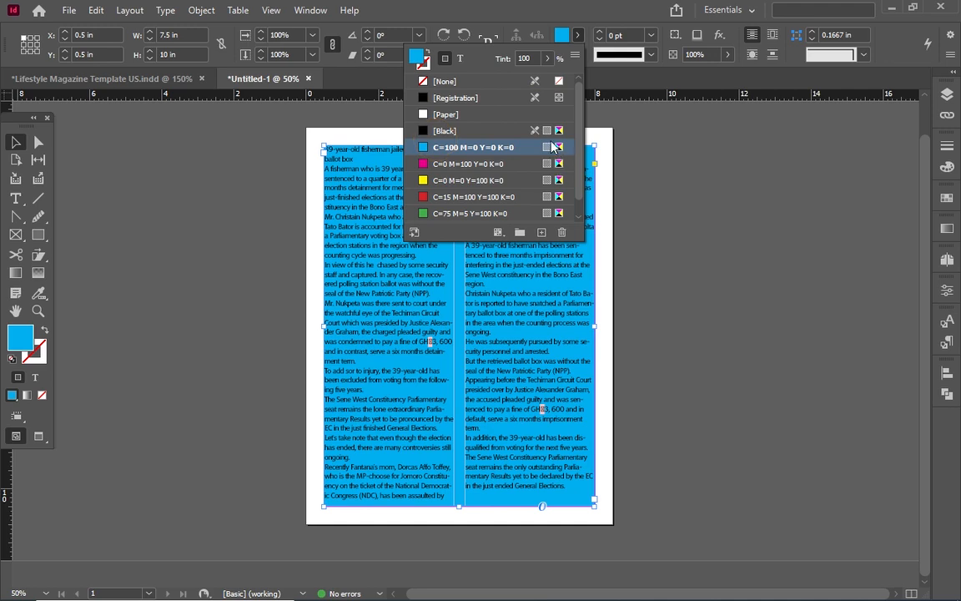
click(602, 3)
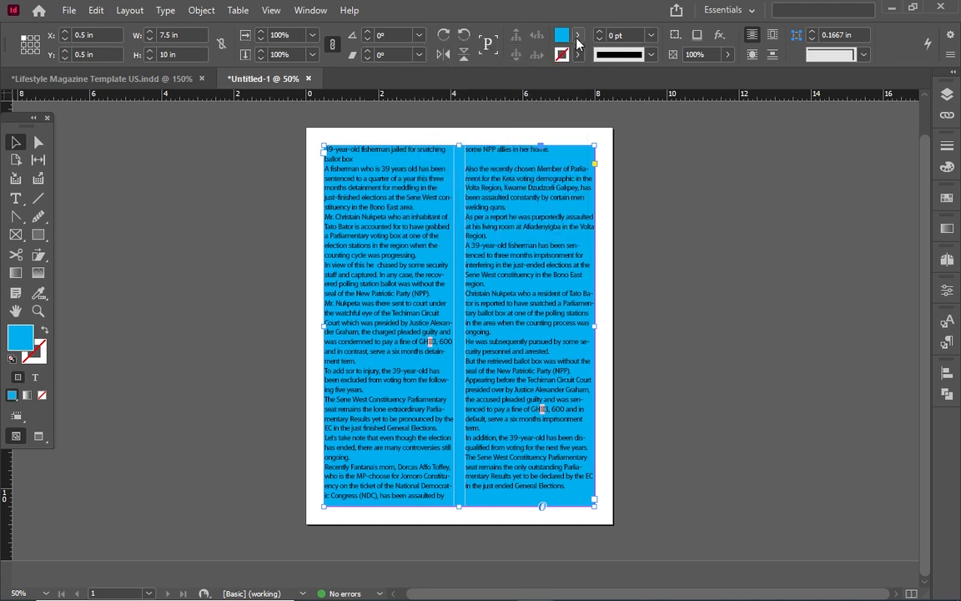
Lower the tint of the text frame's cyan fill to a pale blue, deselect the frame and switch to preview mode
click(948, 169)
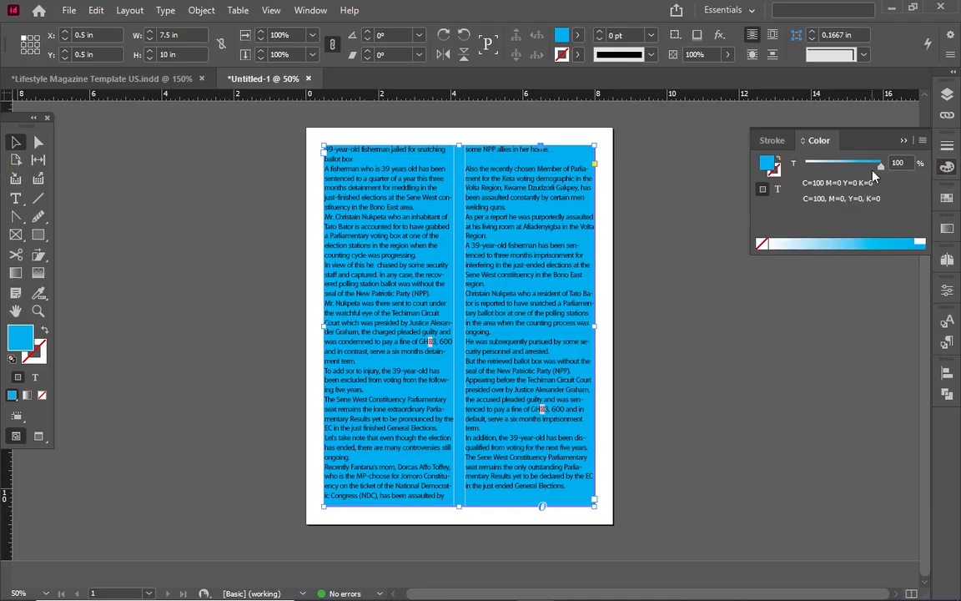
click(948, 201)
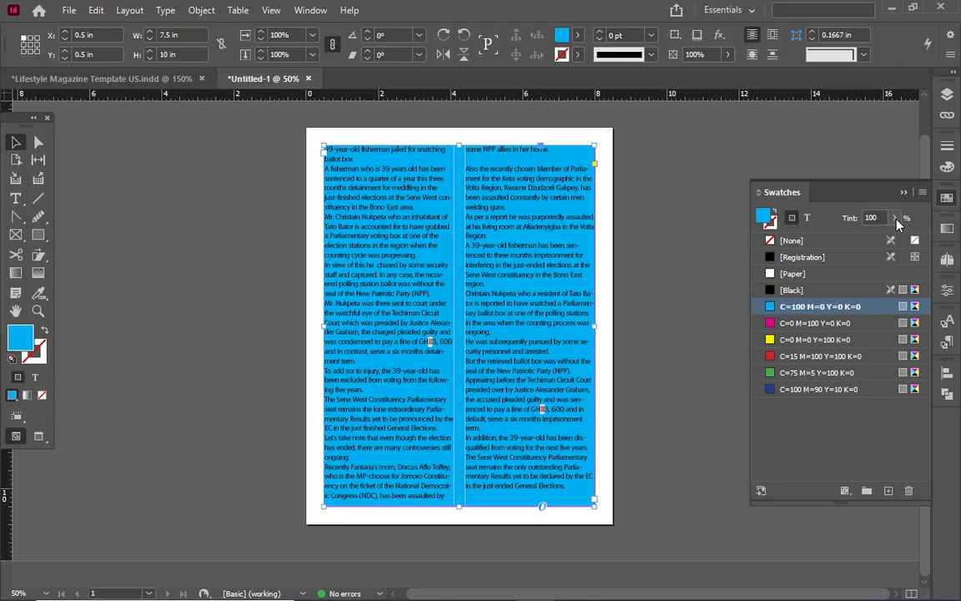
click(895, 217)
drag(895, 238, 835, 238)
click(726, 136)
click(898, 193)
click(203, 182)
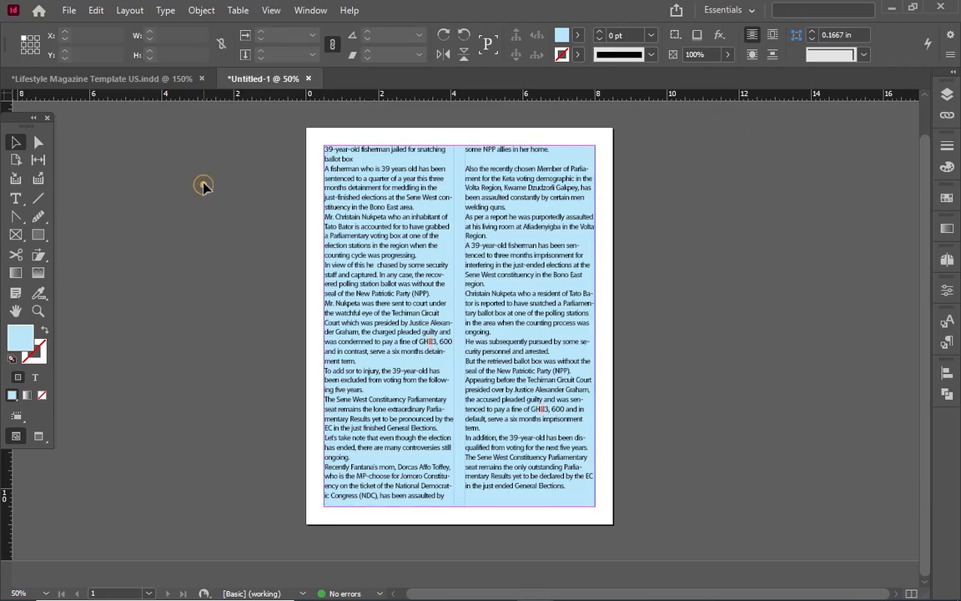
key(w)
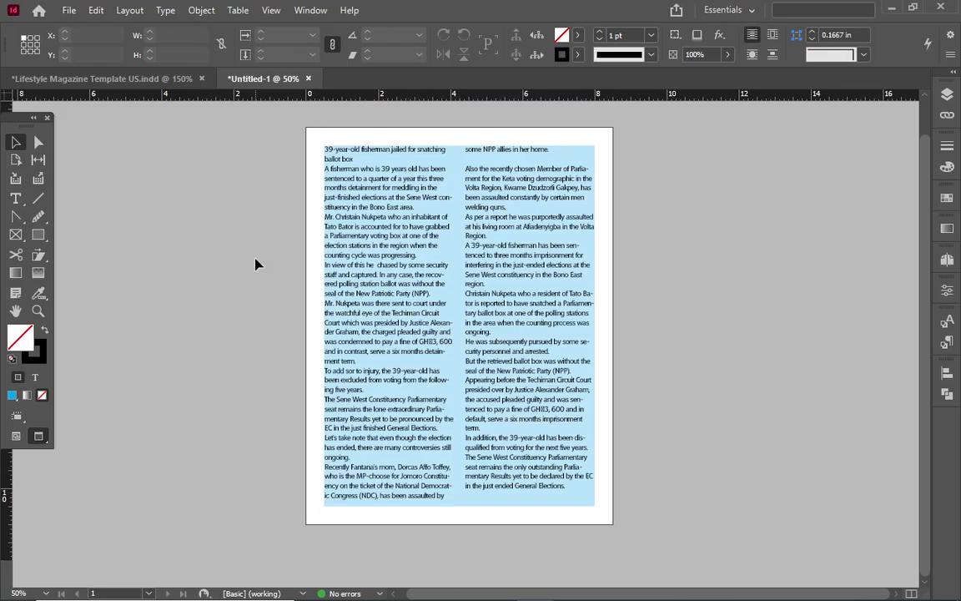
Add three blank pages after page 1 and return to the first page
scroll(605, 408, up, 2)
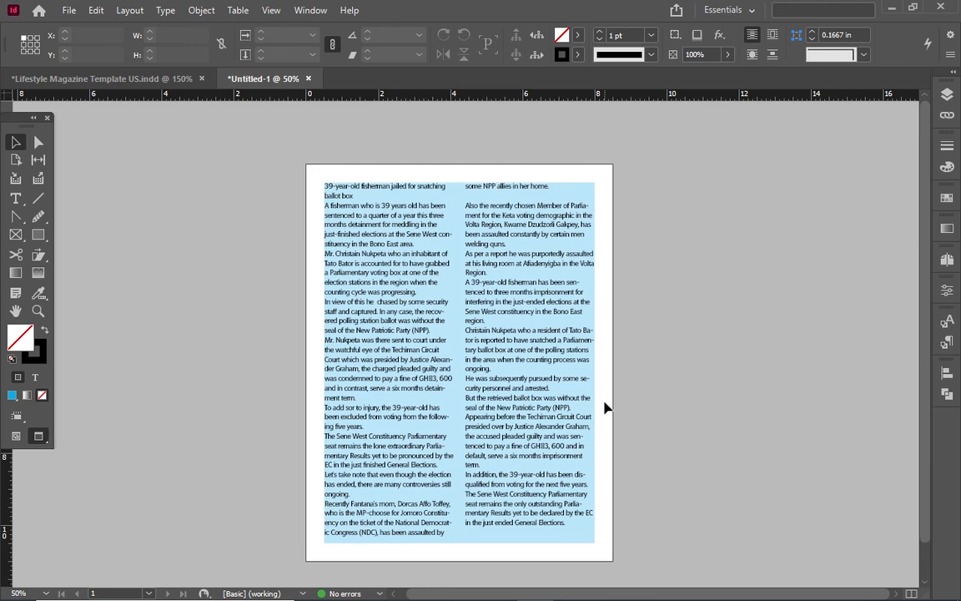
scroll(630, 416, down, 2)
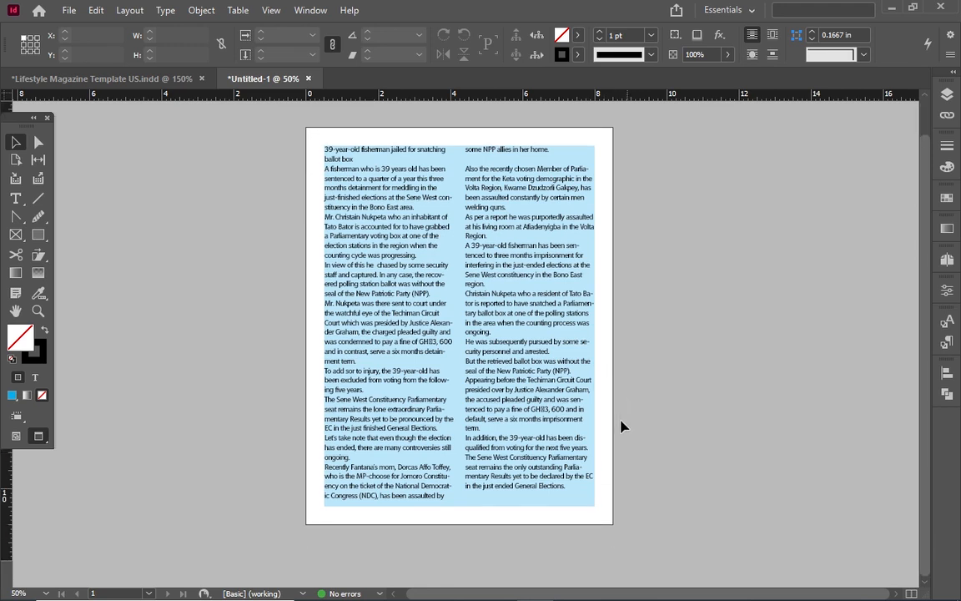
click(946, 267)
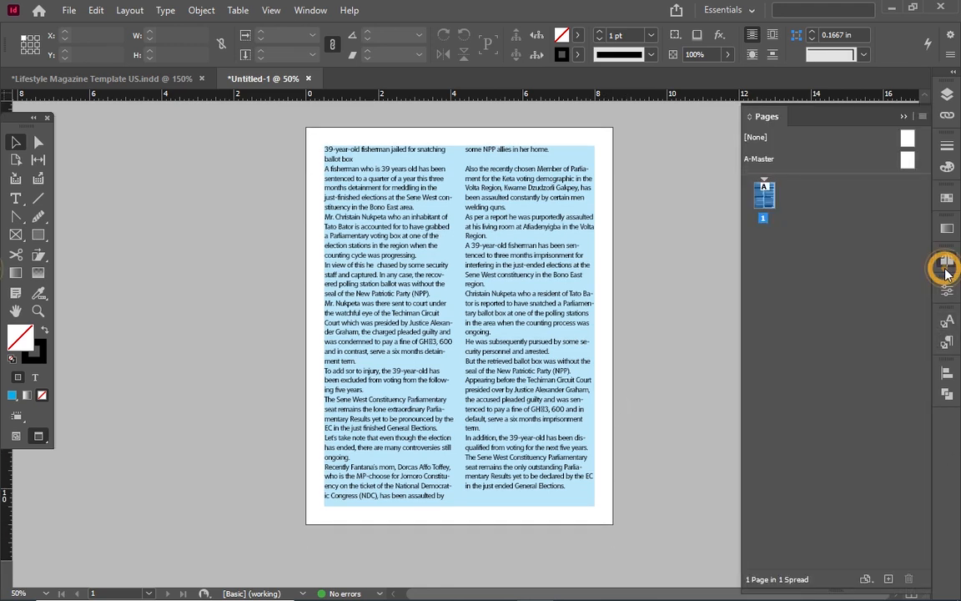
click(887, 583)
click(887, 583)
click(887, 583)
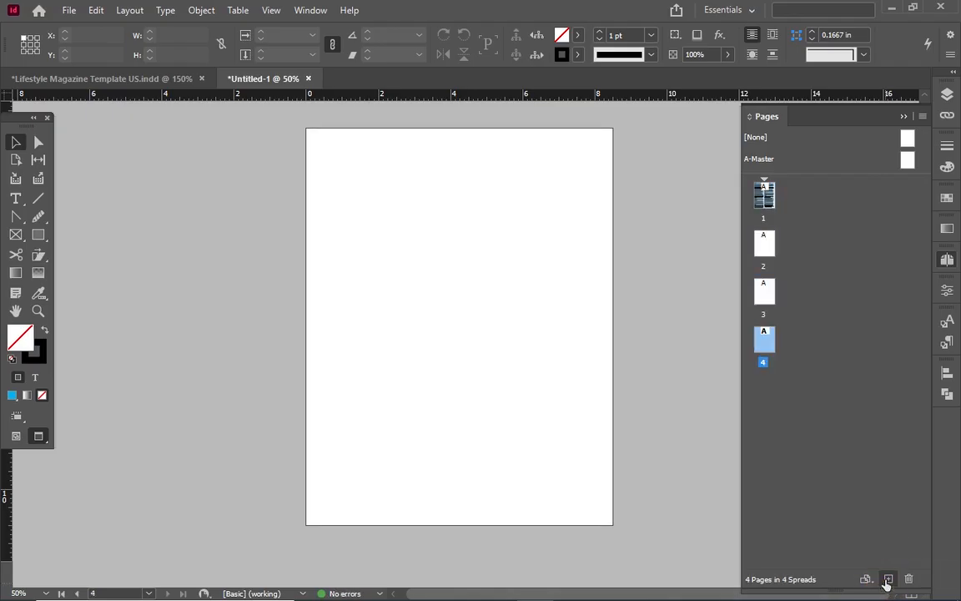
click(903, 116)
scroll(448, 280, up, 15)
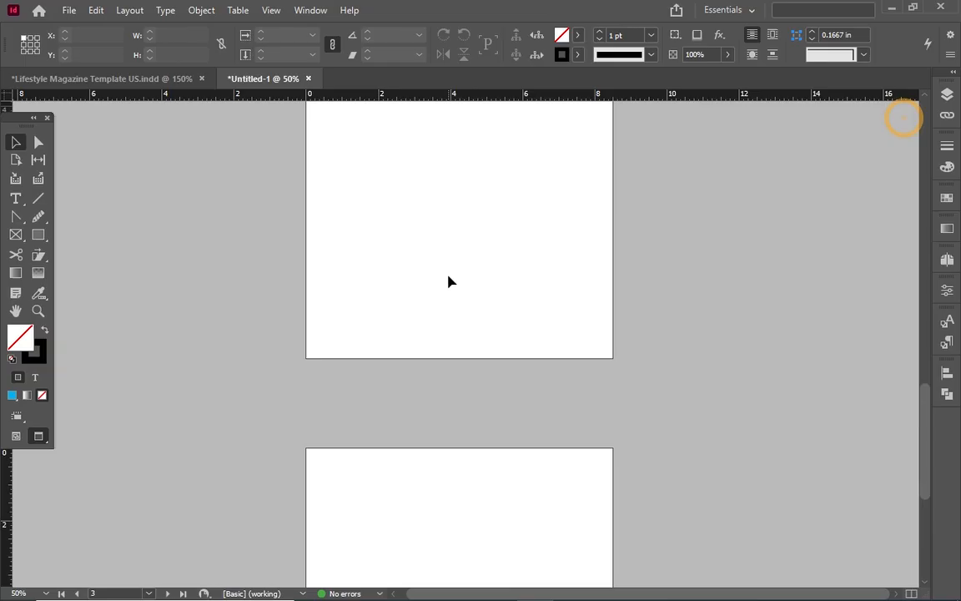
scroll(448, 282, down, 10)
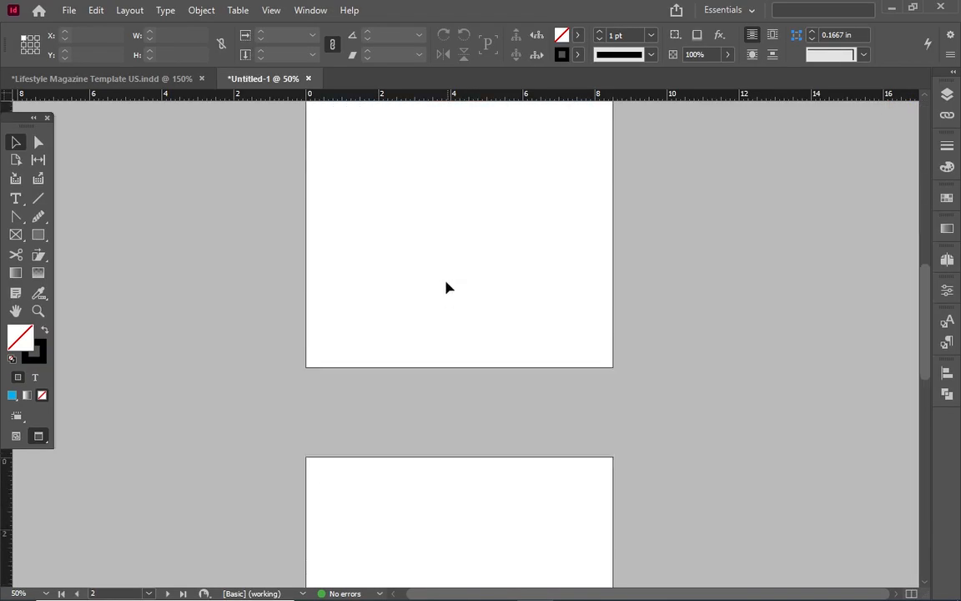
scroll(446, 298, up, 10)
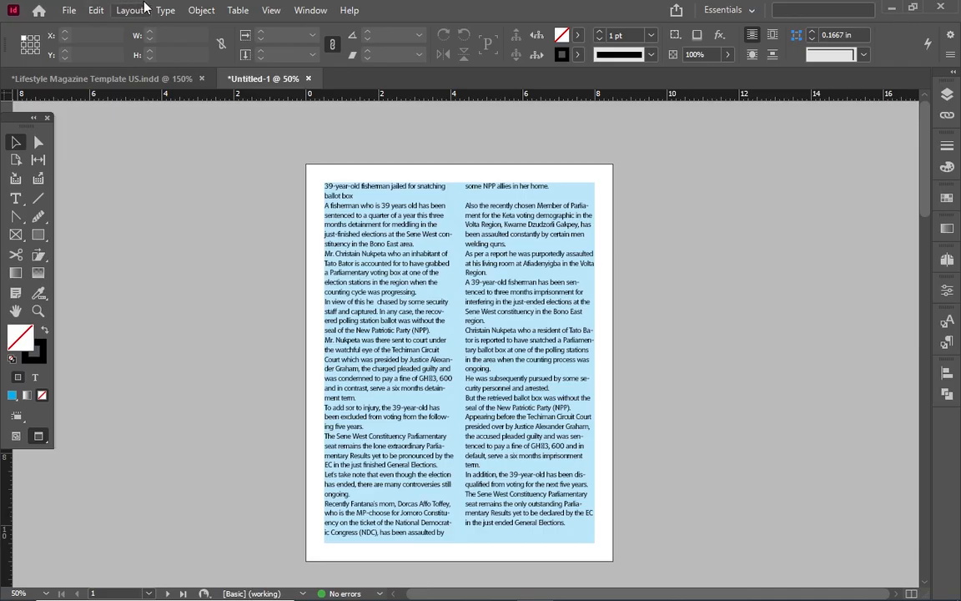
Try a 0.1875 in inset spacing on all sides in Text Frame Options with preview enabled, and reset it to 0 in
click(208, 13)
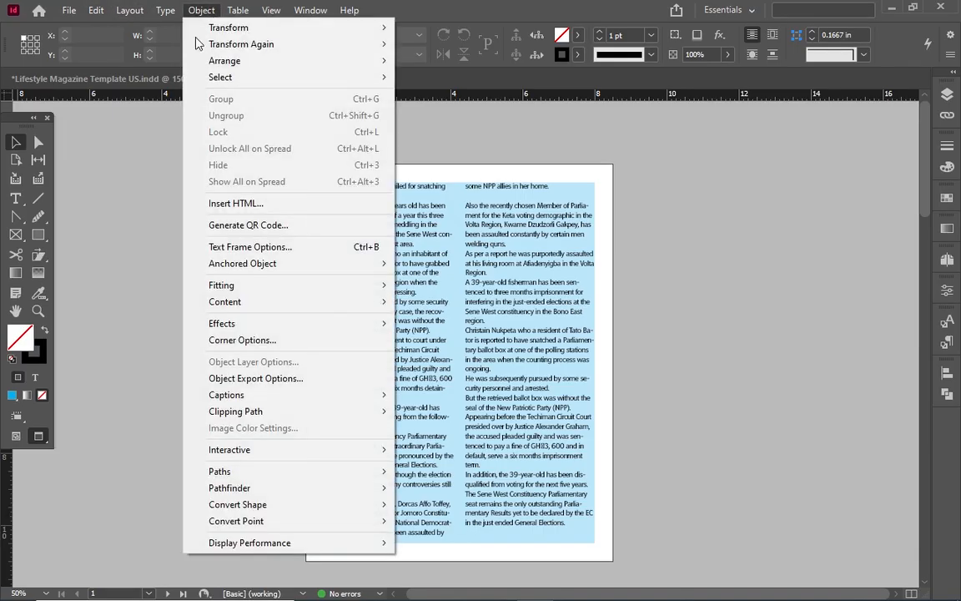
click(248, 247)
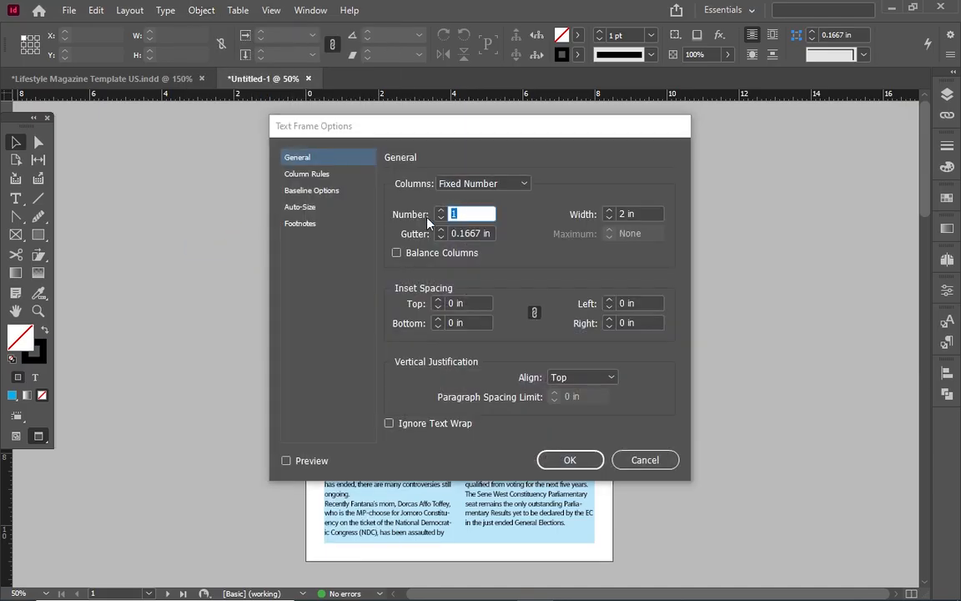
drag(532, 133, 772, 64)
click(679, 226)
click(677, 226)
click(677, 226)
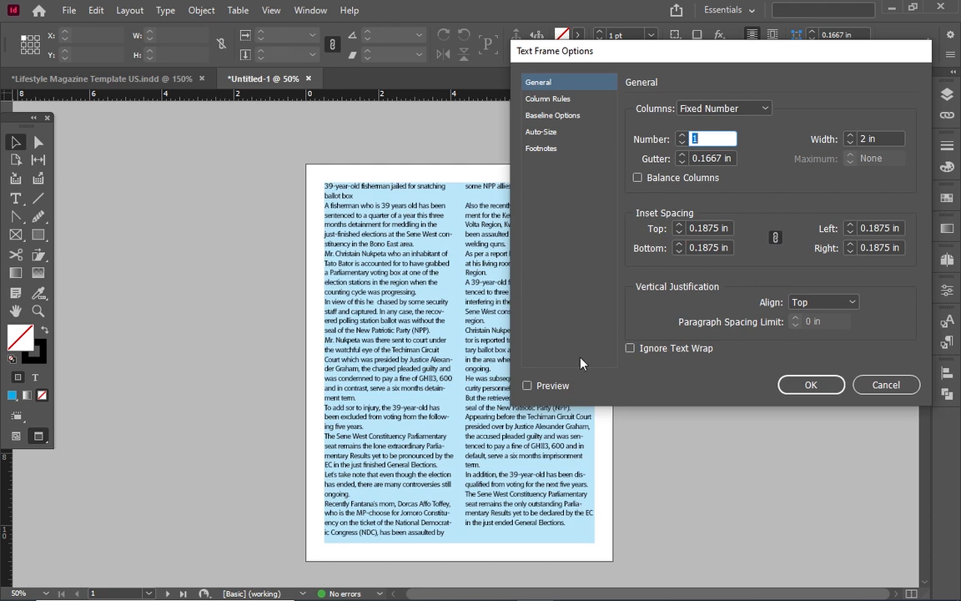
click(527, 387)
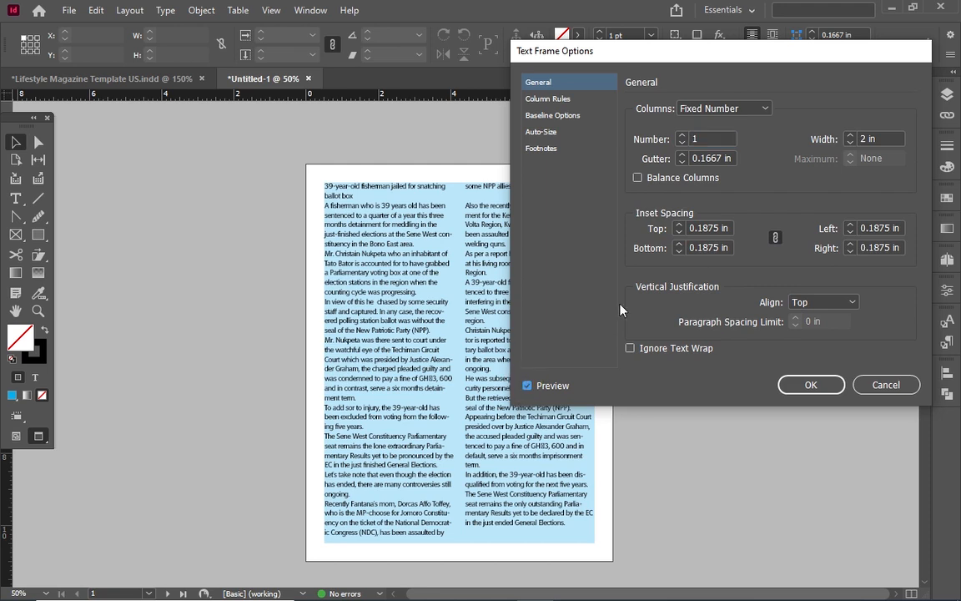
click(680, 234)
click(681, 233)
click(680, 234)
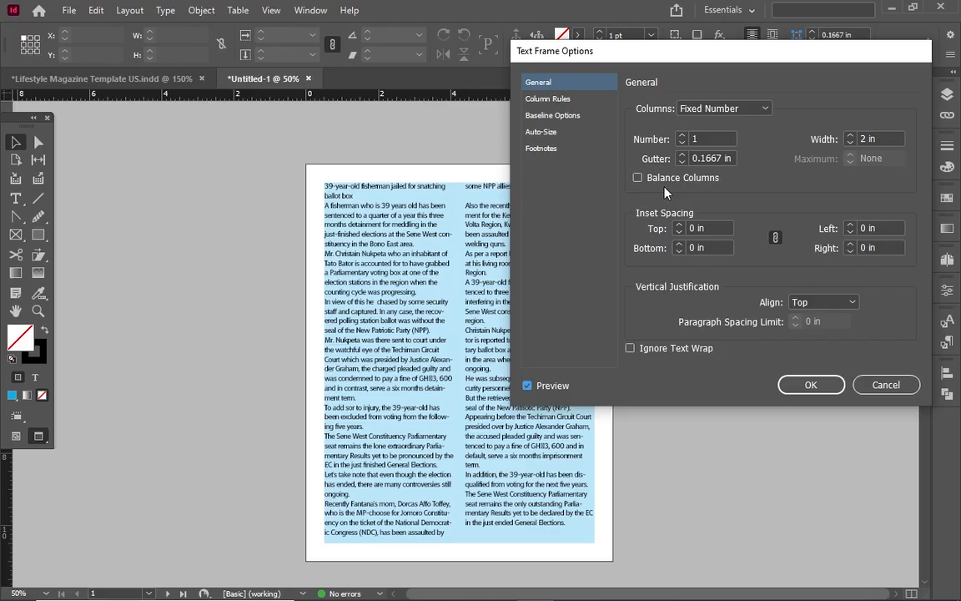
Review the General, Column Rules, Baseline Options, Auto-Size and Footnotes settings in Text Frame Options, and close the dialog without applying anything
click(710, 111)
click(734, 110)
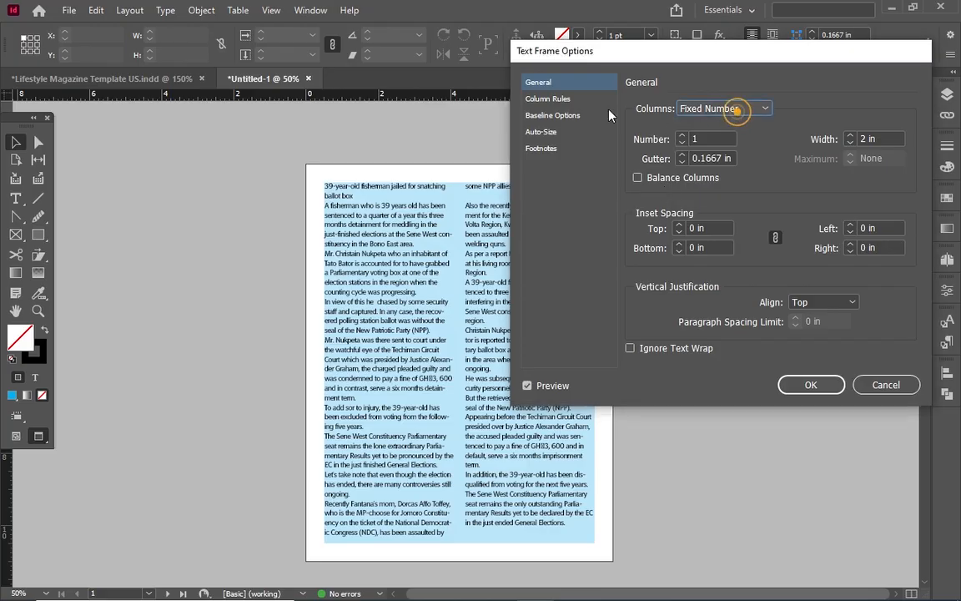
click(558, 98)
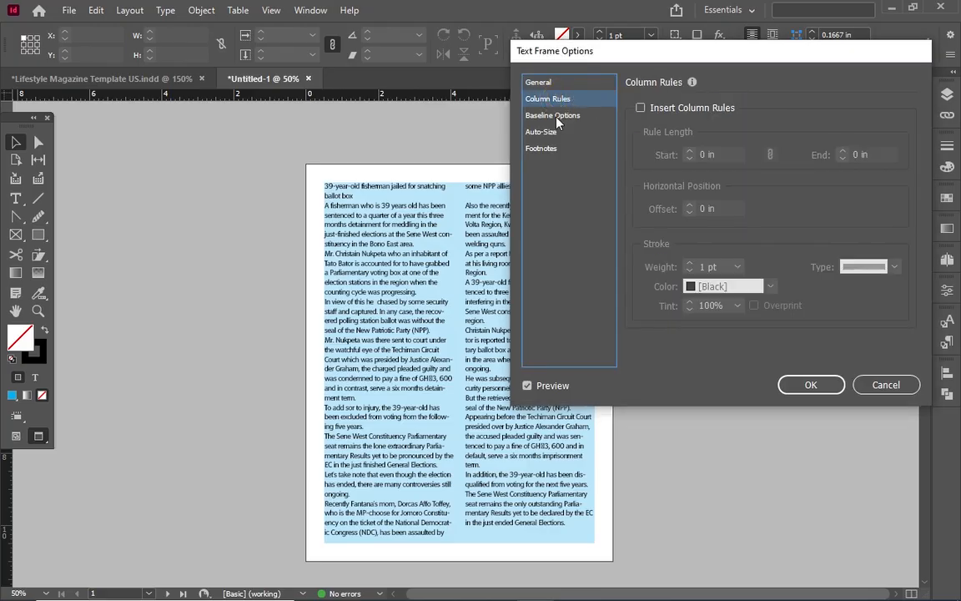
click(557, 119)
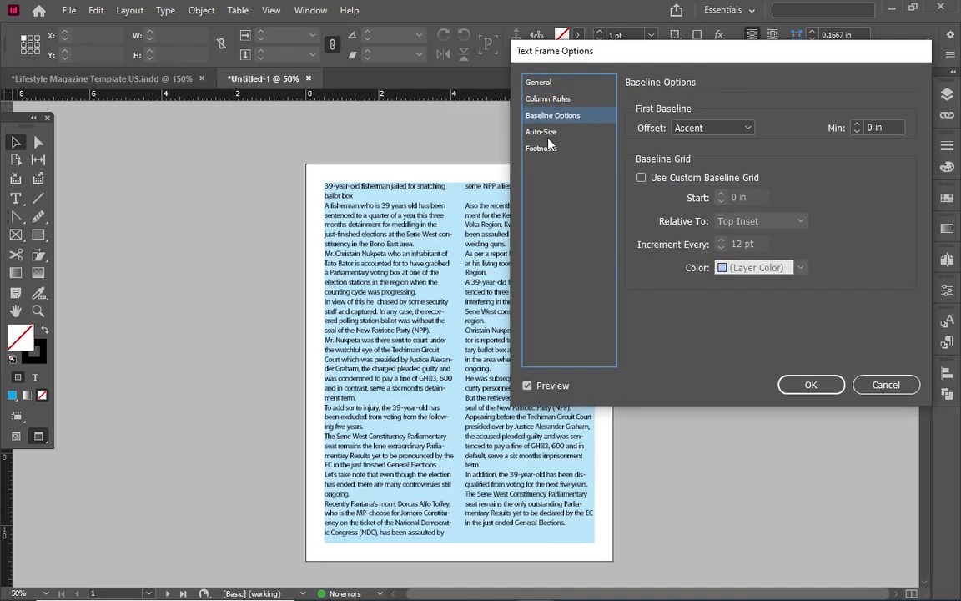
click(547, 133)
click(542, 148)
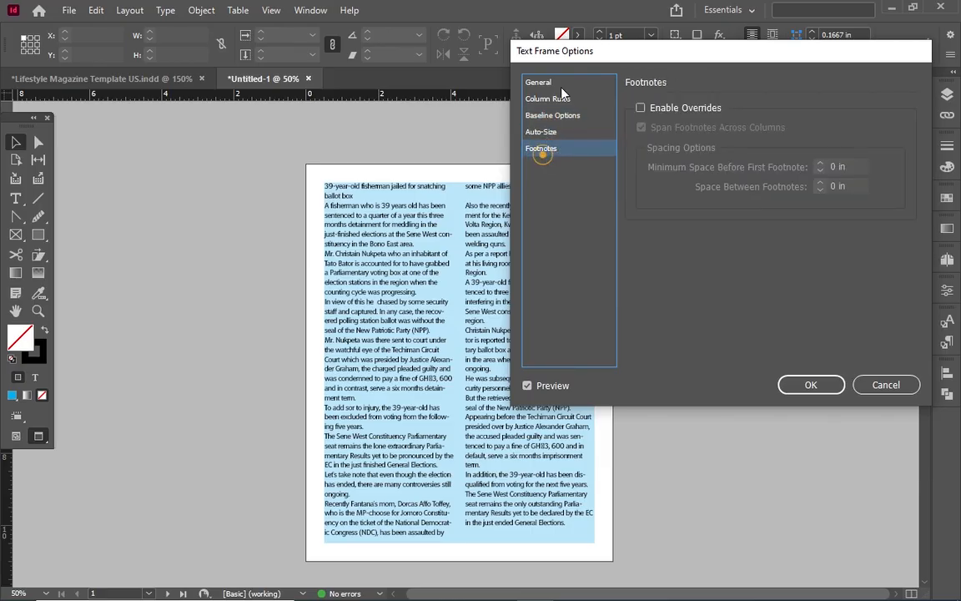
click(562, 98)
click(563, 86)
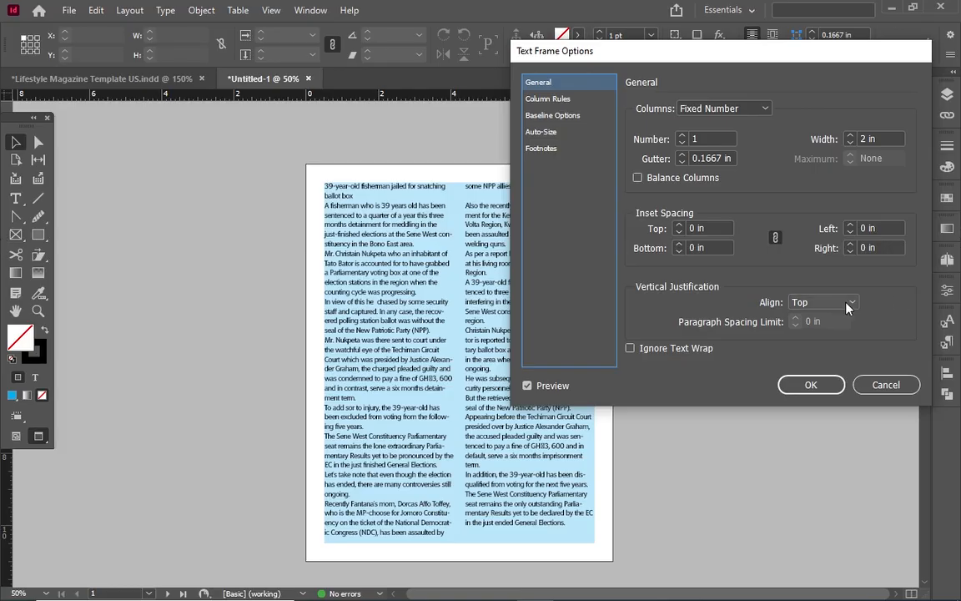
click(898, 390)
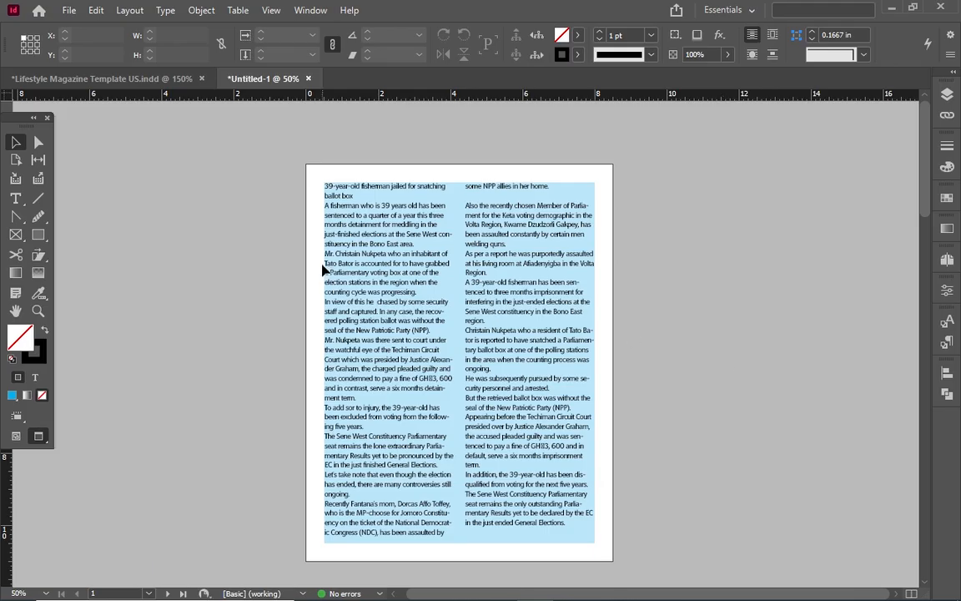
Select the pale blue text frame in normal view mode and bring up Object Styles beside the page
drag(289, 146, 740, 523)
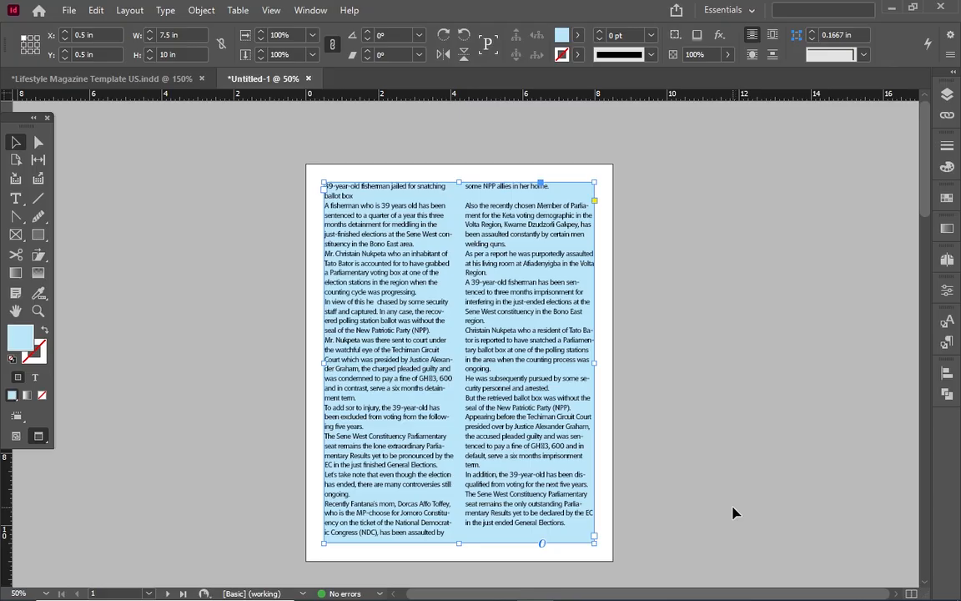
key(w)
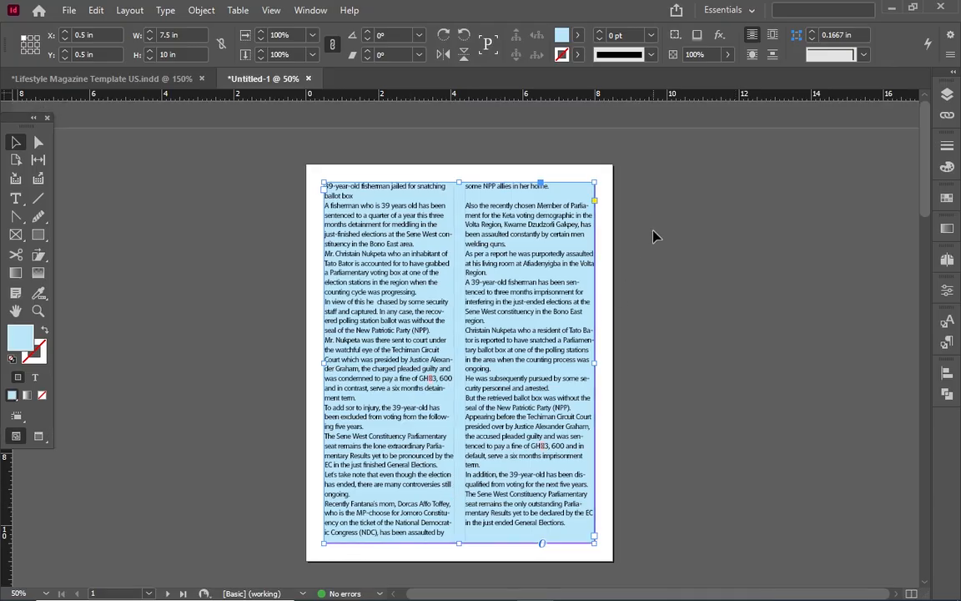
click(309, 10)
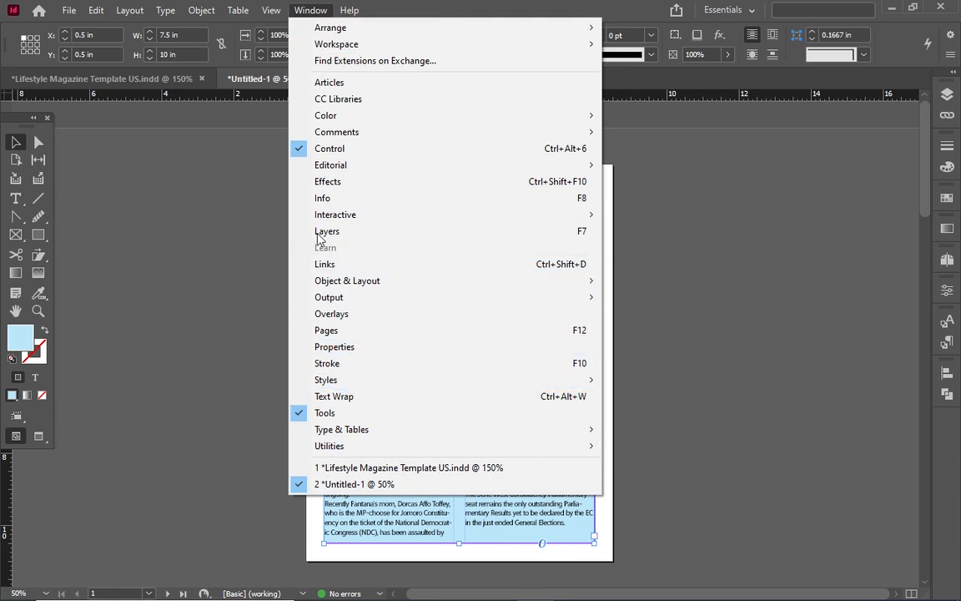
mouse_move(338, 382)
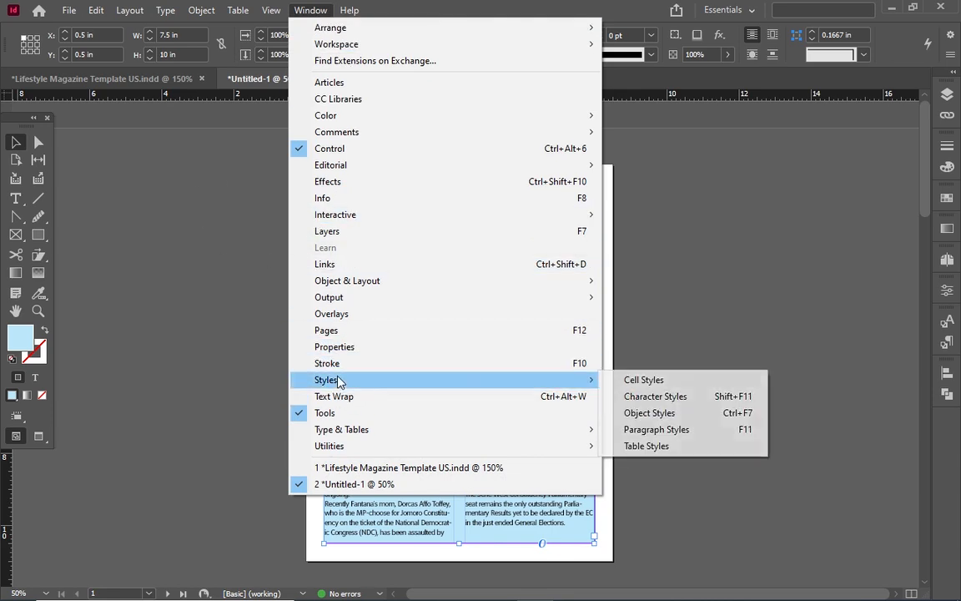
click(705, 413)
drag(785, 320, 784, 156)
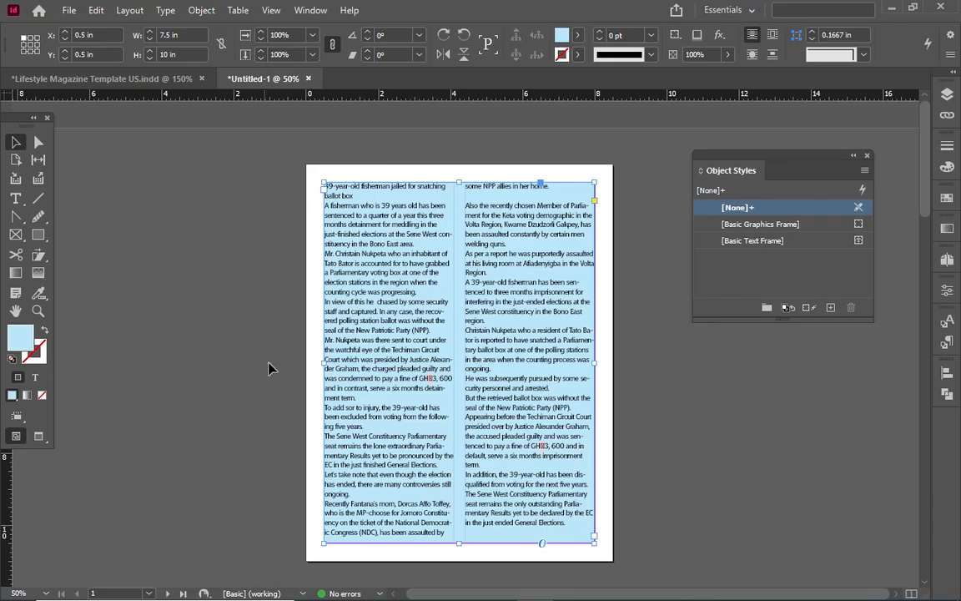
Draw a text frame of about 7.5 × 10 in along the margins of page 2 and fill it with placeholder text
scroll(340, 203, down, 3)
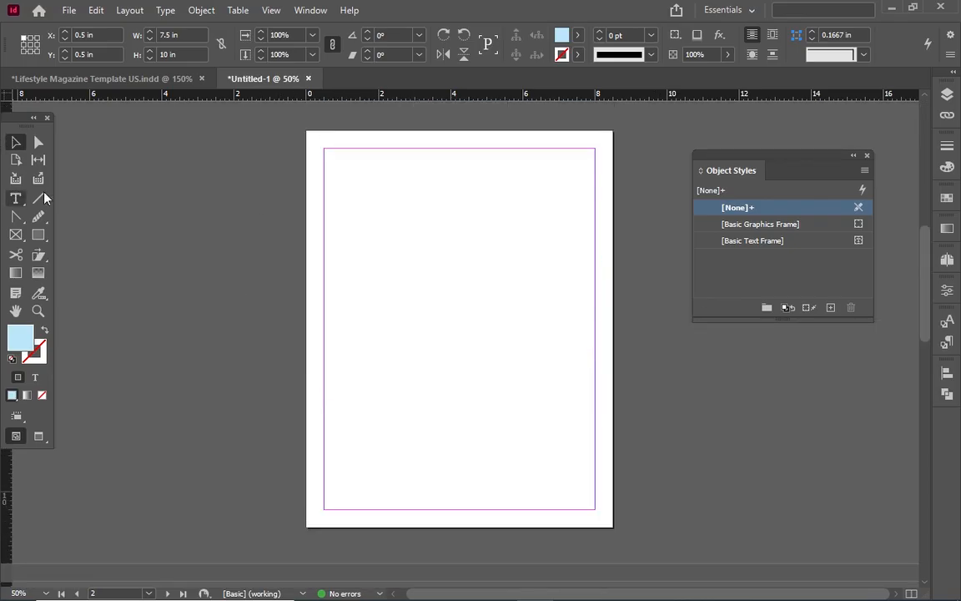
click(15, 198)
drag(324, 149, 595, 509)
right_click(362, 224)
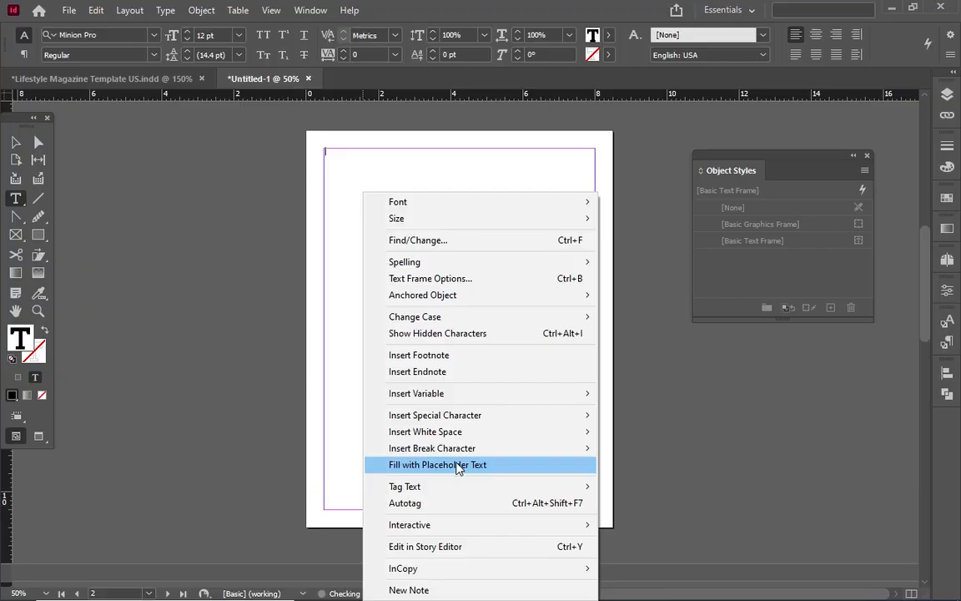
click(458, 469)
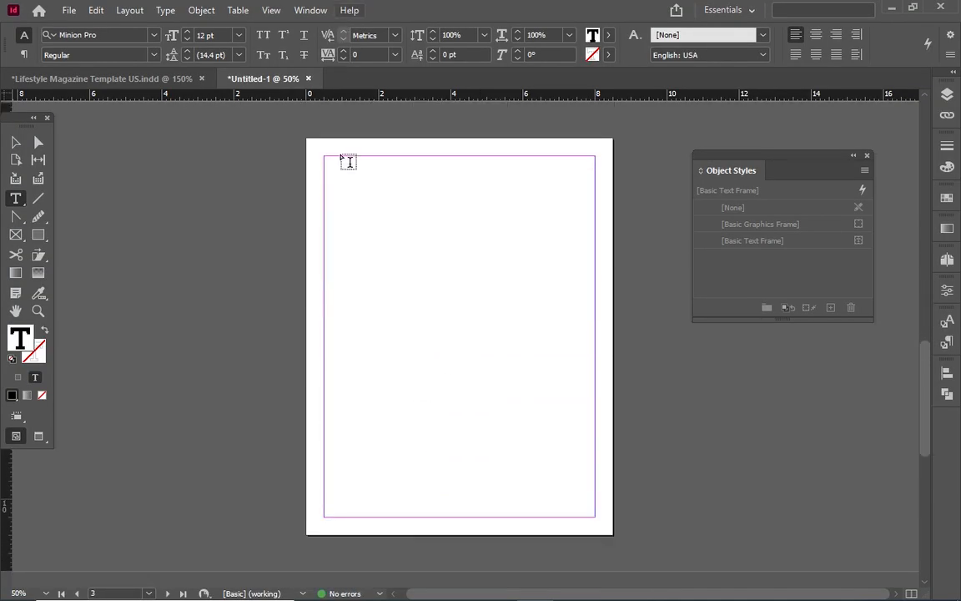
Draw a text frame of about 7.6 × 10.1 in around the margins on pages 3 and 4, filling each with placeholder text
drag(322, 156, 596, 517)
right_click(393, 197)
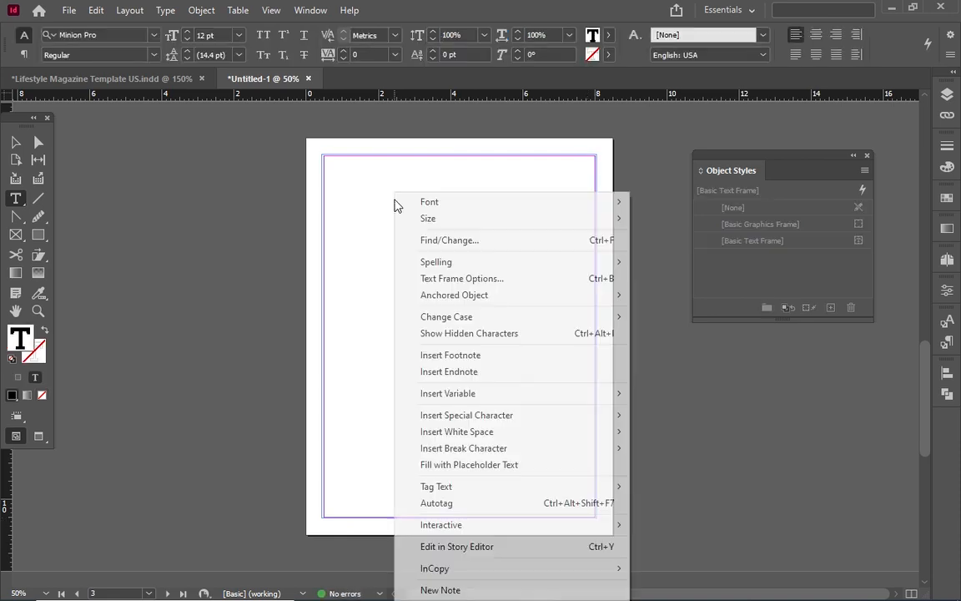
click(421, 466)
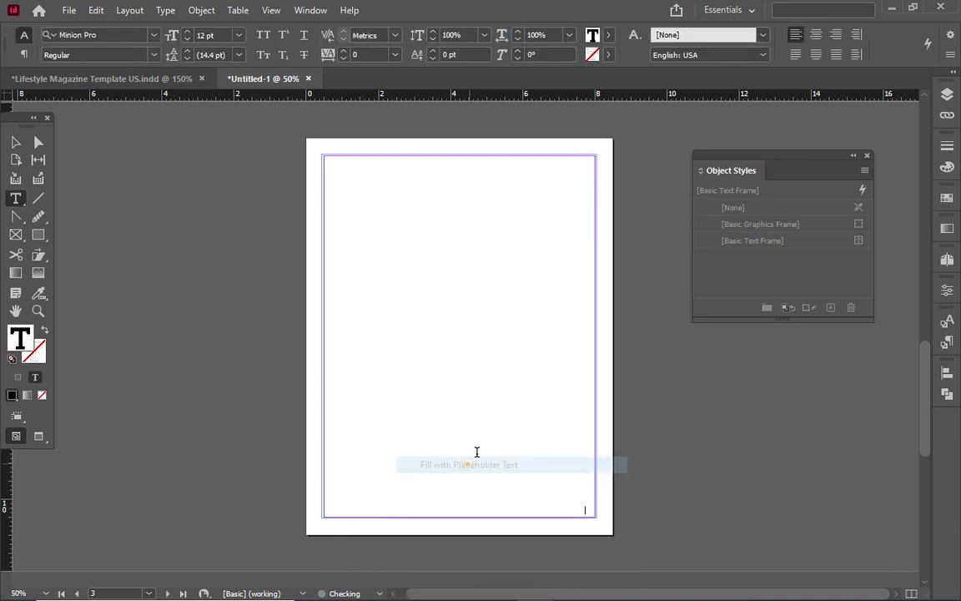
drag(323, 161, 603, 523)
right_click(356, 197)
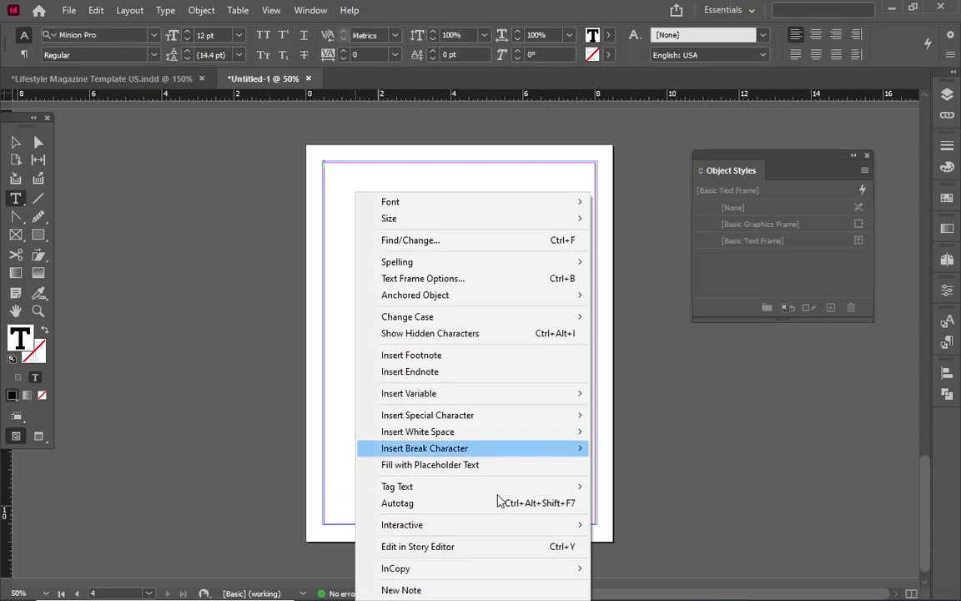
click(485, 465)
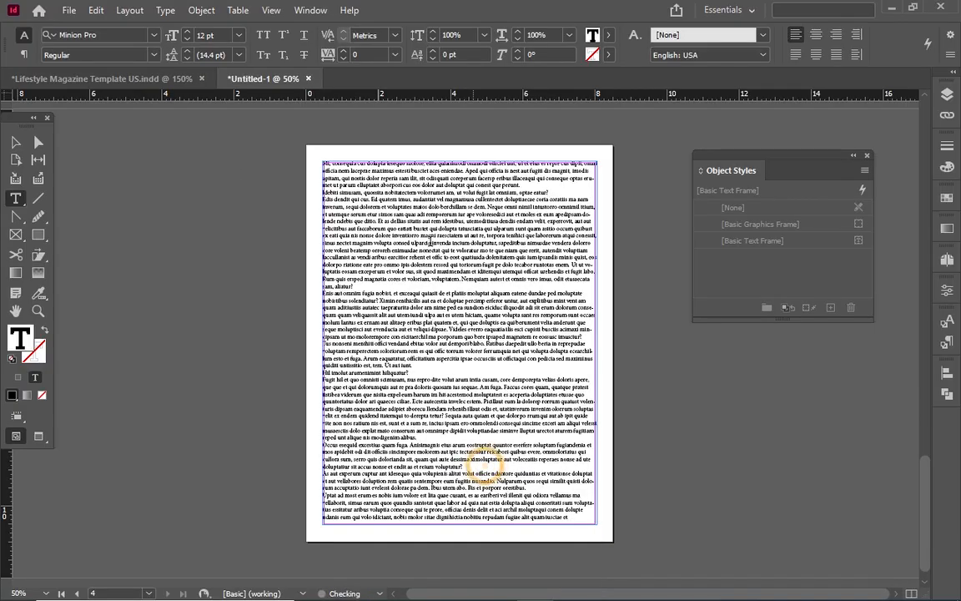
Create a new object style from the pale blue text frame on page 1 and apply it to that frame
click(15, 142)
scroll(502, 372, up, 4)
scroll(501, 372, up, 10)
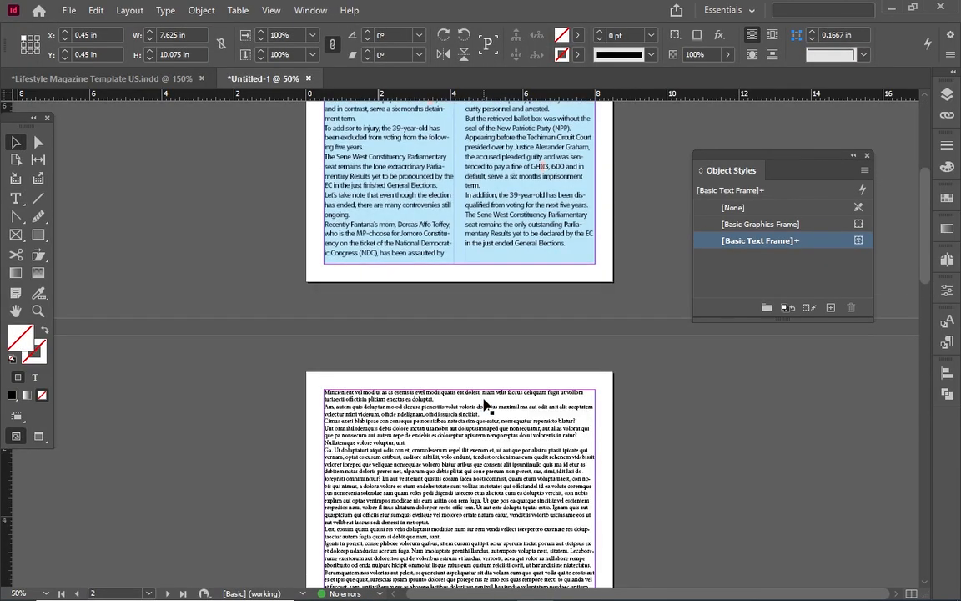
scroll(486, 407, up, 3)
click(455, 243)
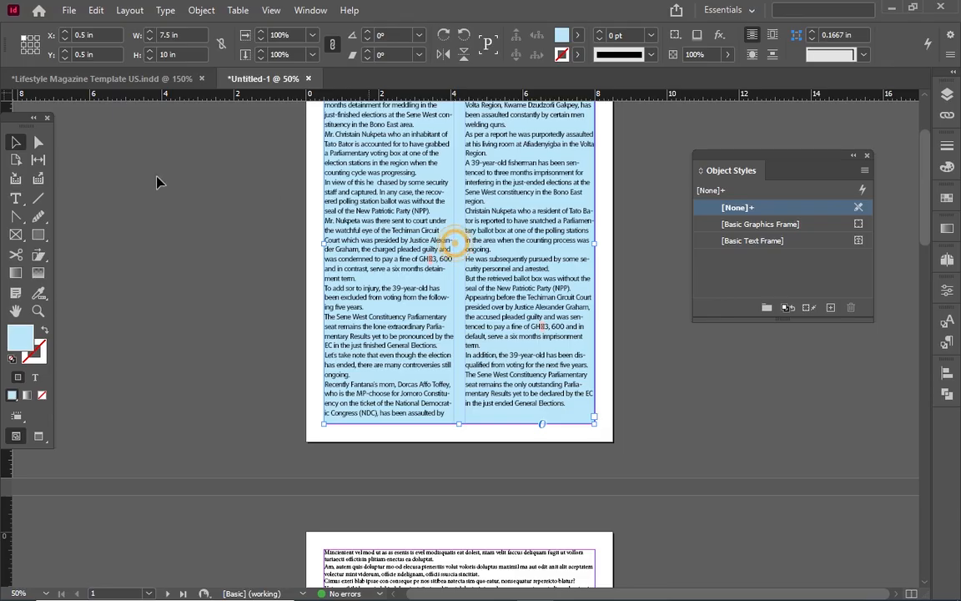
click(15, 198)
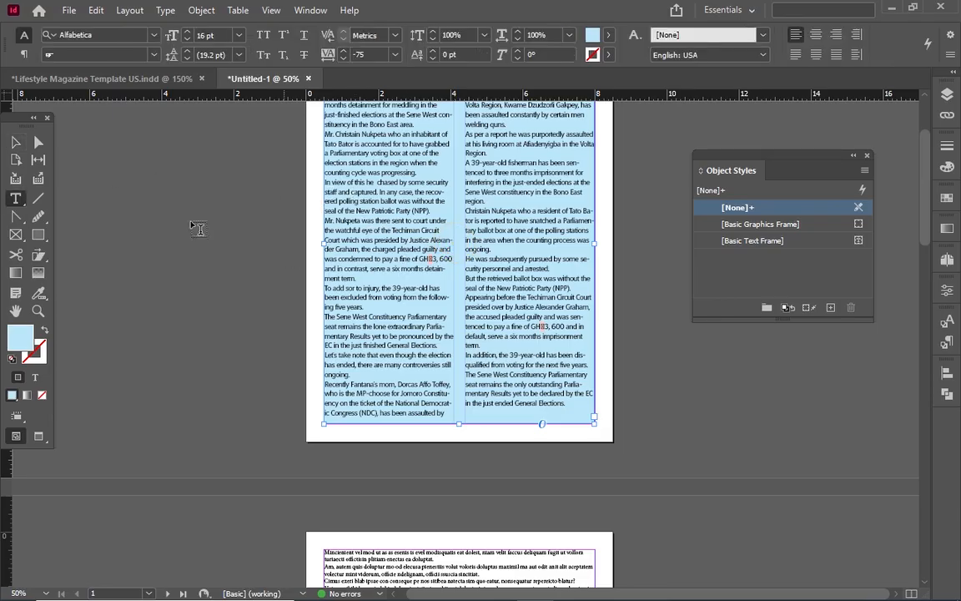
click(15, 142)
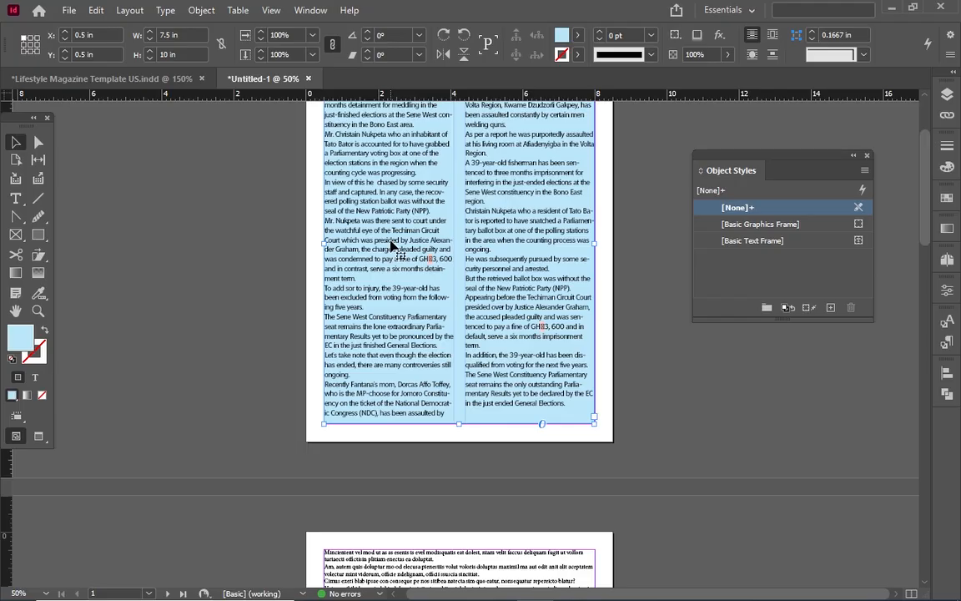
scroll(392, 244, down, 1)
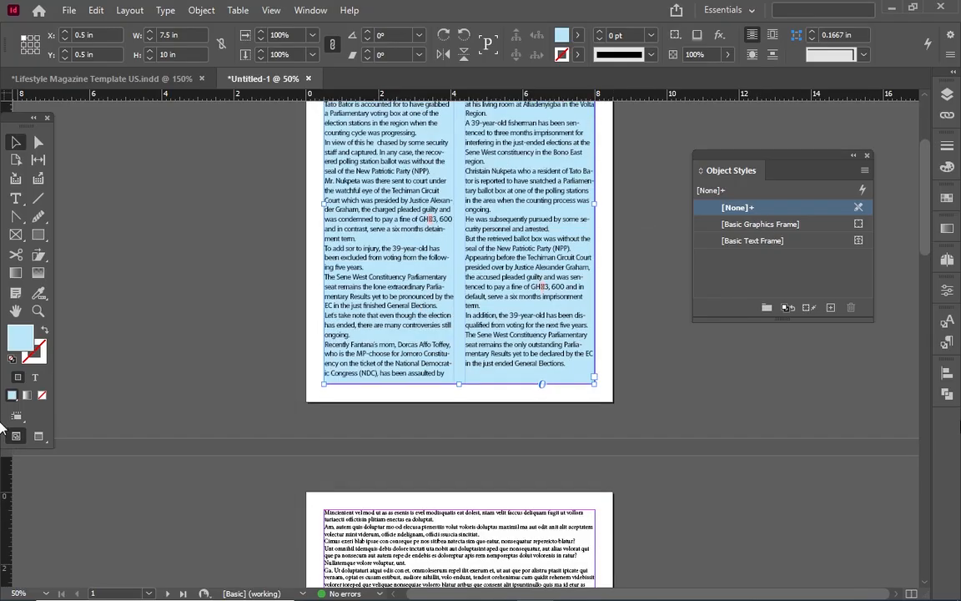
click(832, 310)
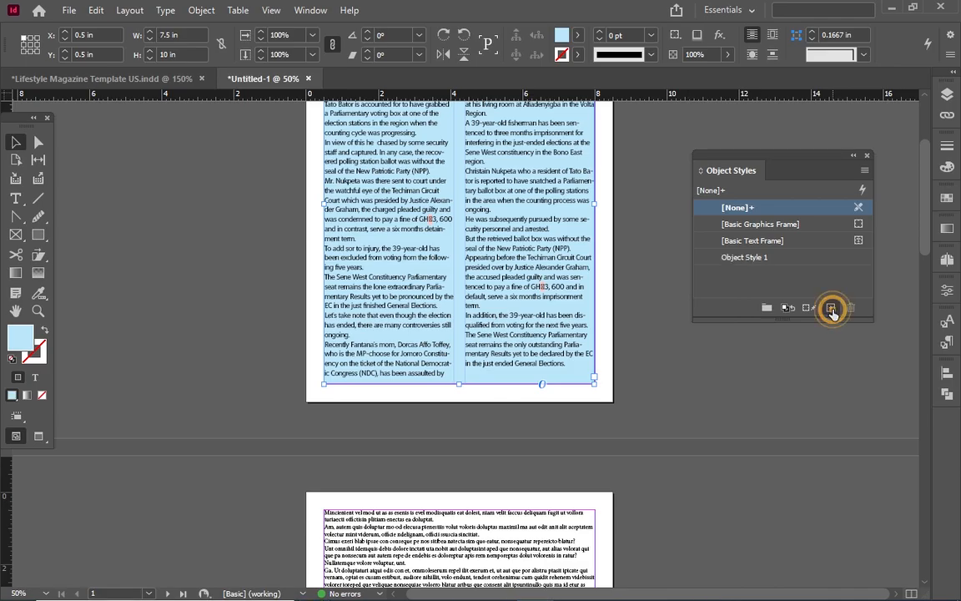
click(790, 260)
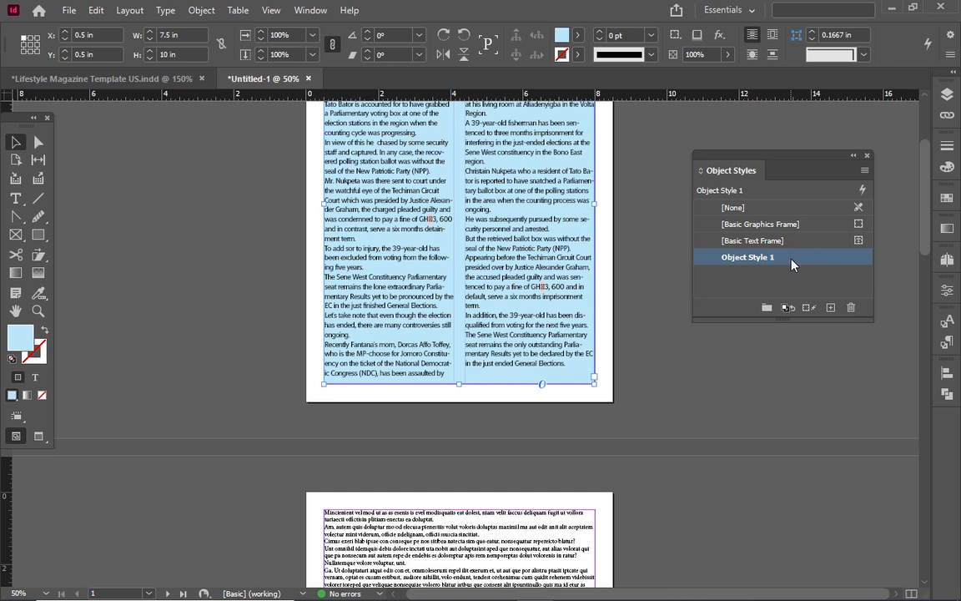
Rename the new object style as "blue text frame"
double_click(791, 261)
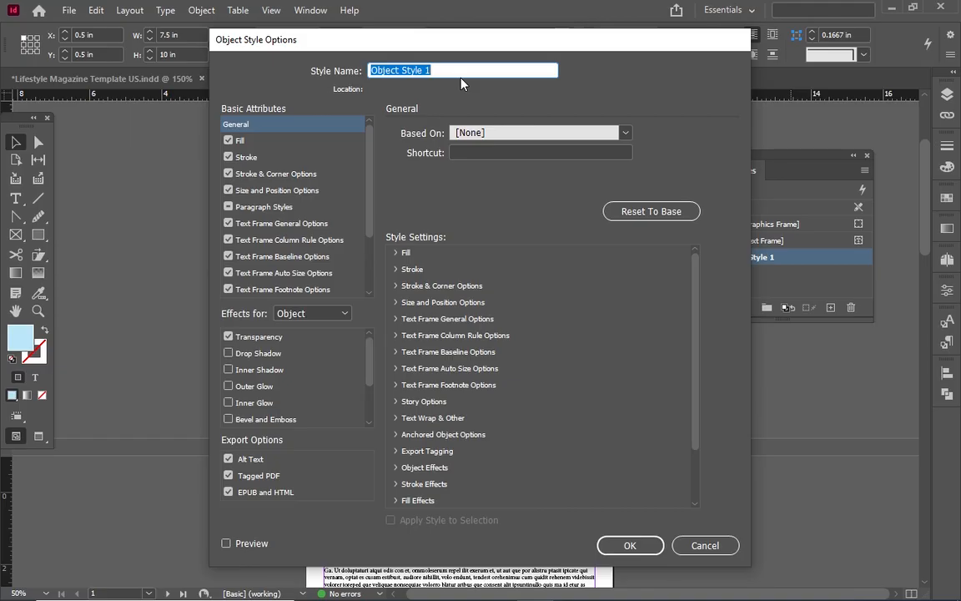
text(blue te)
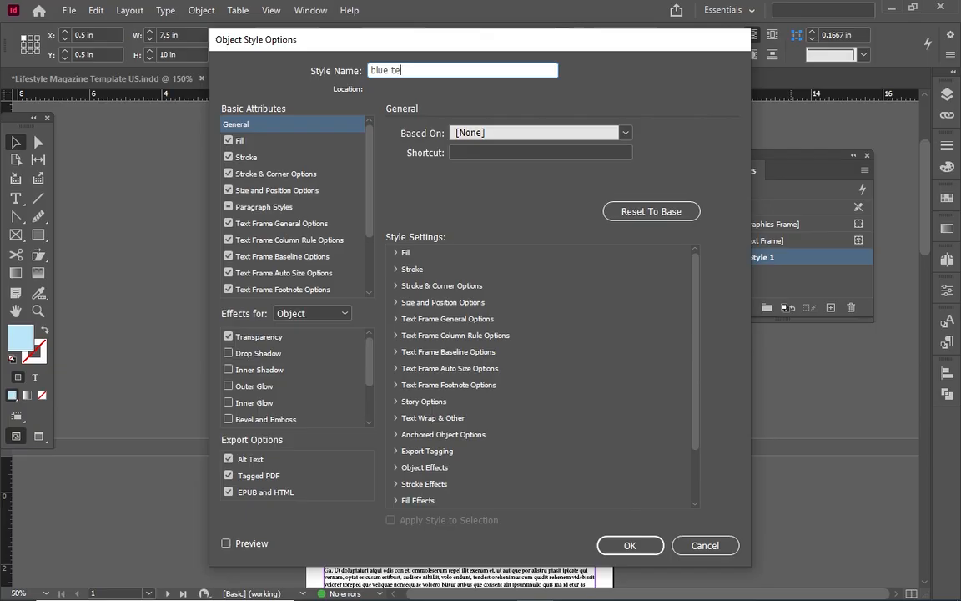
text(xt frame)
Look through the style settings, including Fill, enable the preview, and save the object style options
click(397, 252)
click(401, 286)
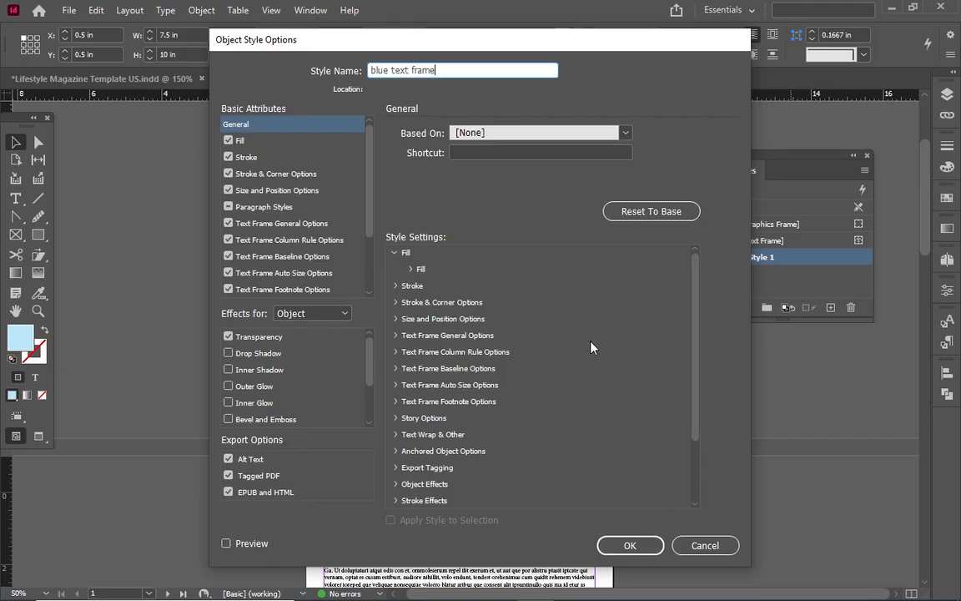
scroll(591, 347, down, 3)
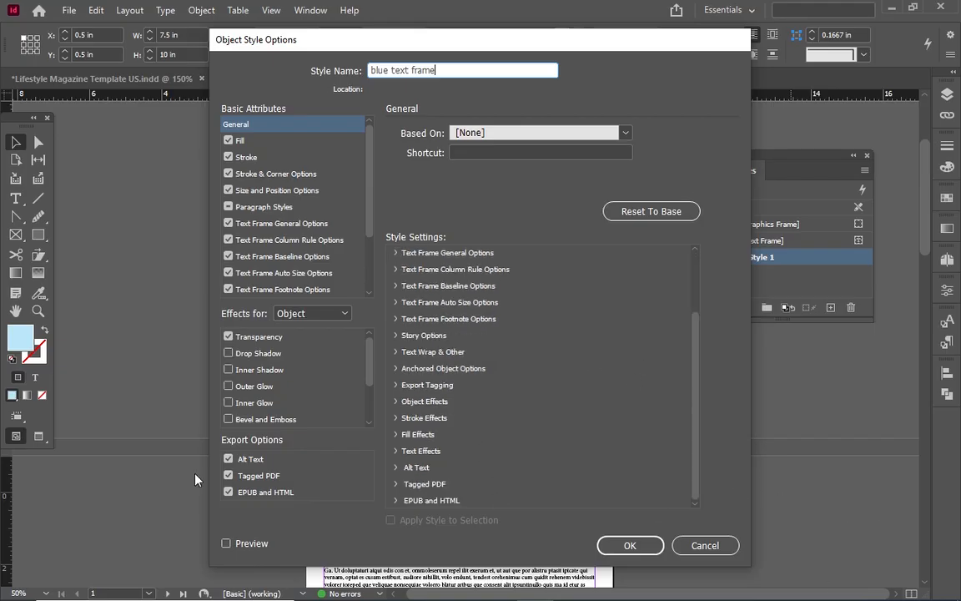
click(230, 544)
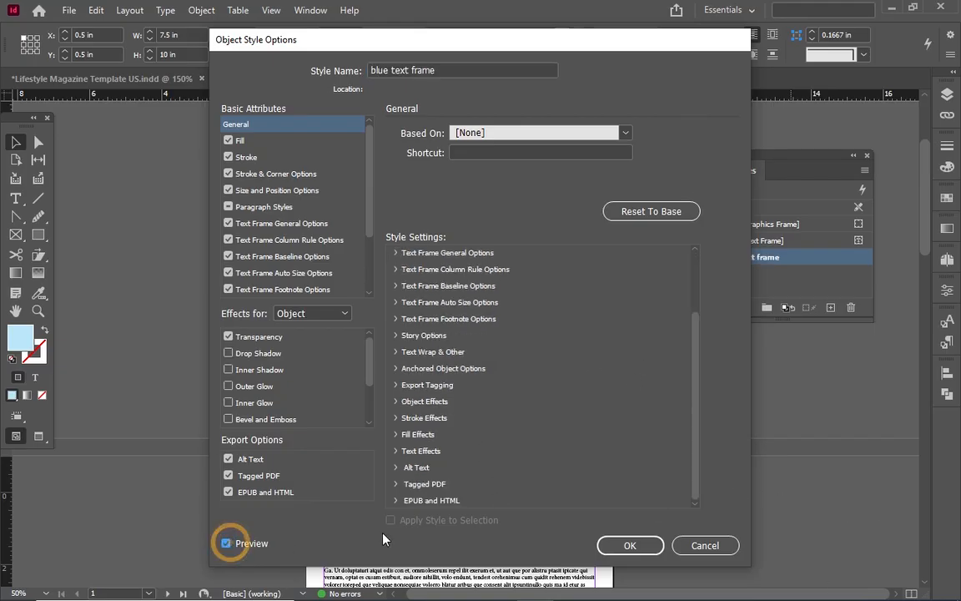
click(391, 520)
click(498, 182)
click(392, 524)
scroll(552, 281, up, 3)
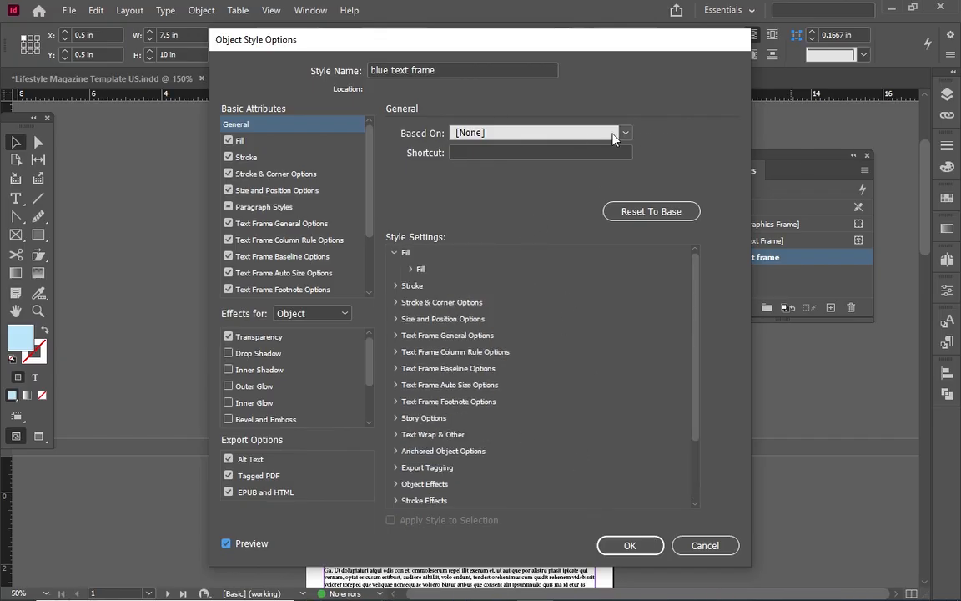
click(638, 546)
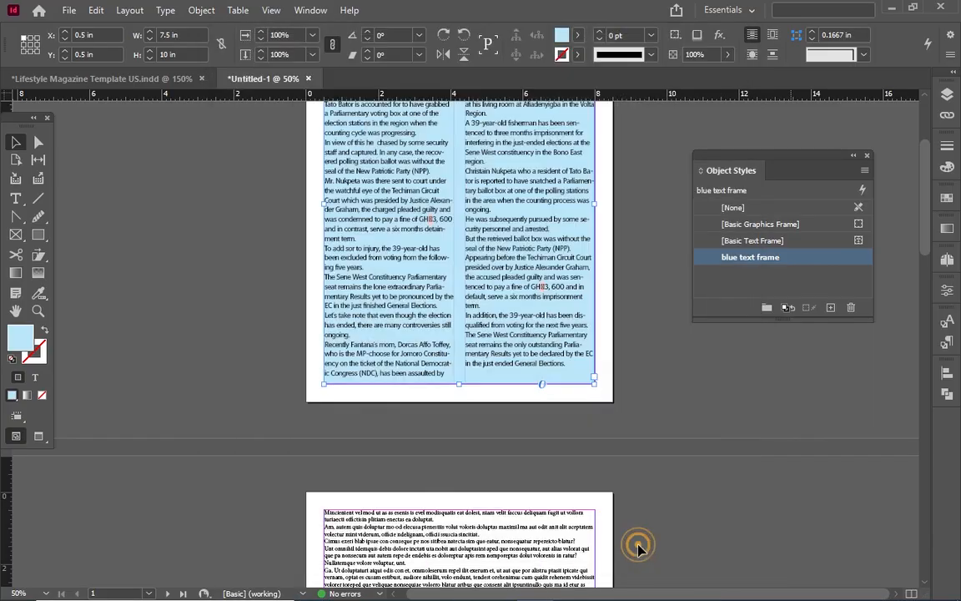
Apply the "blue text frame" object style to the placeholder text frame on page 2
scroll(564, 451, down, 6)
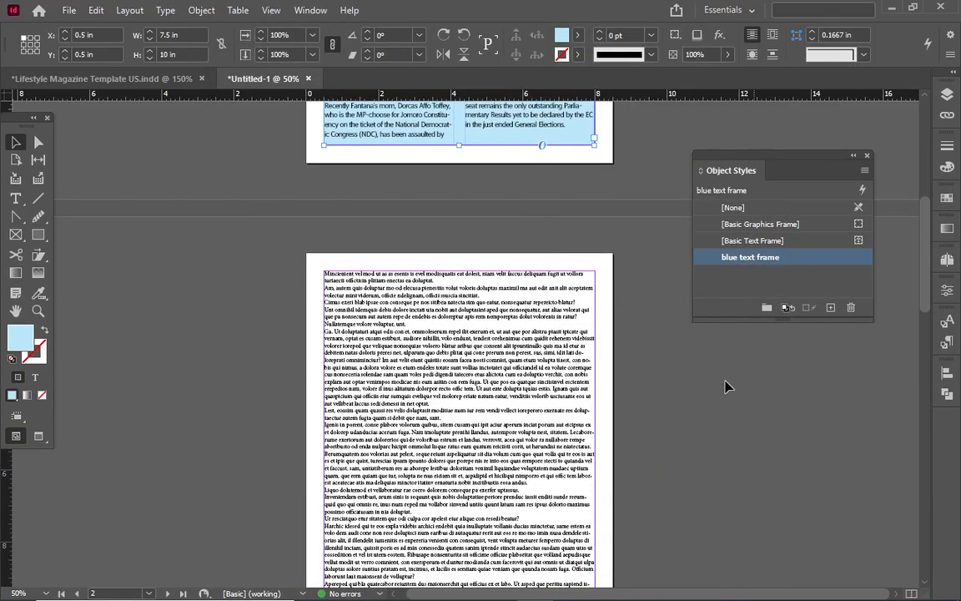
scroll(694, 517, down, 2)
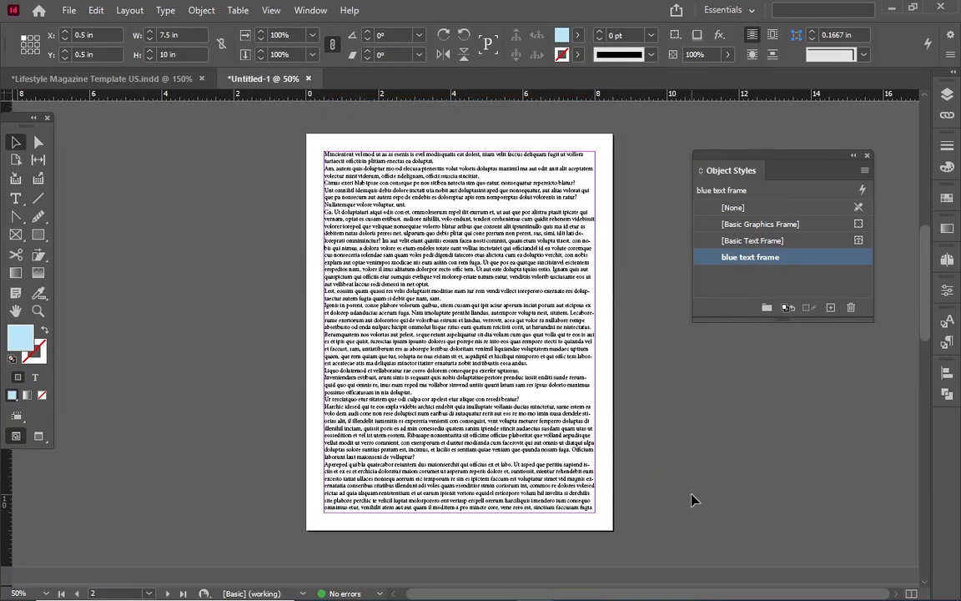
click(577, 361)
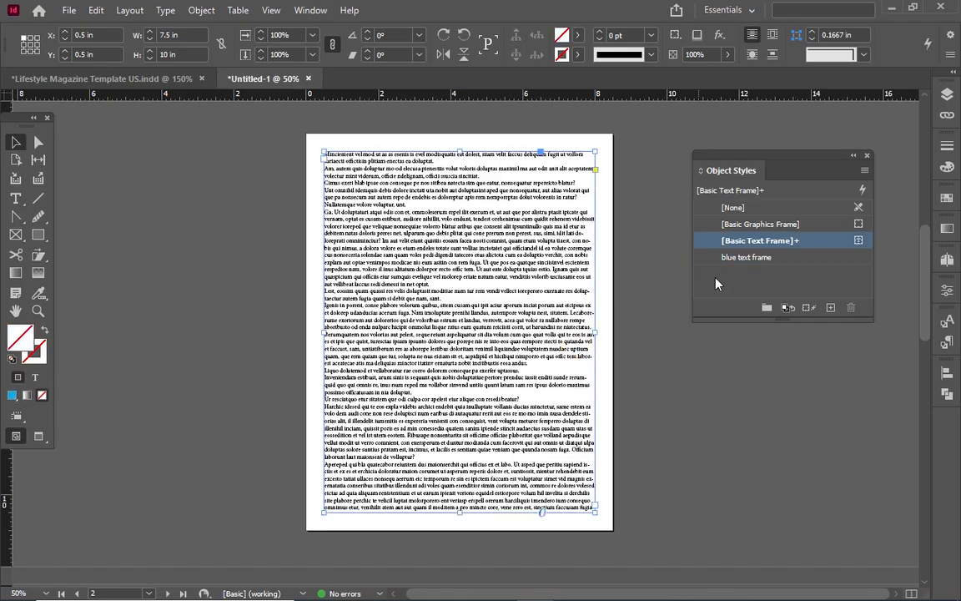
click(741, 259)
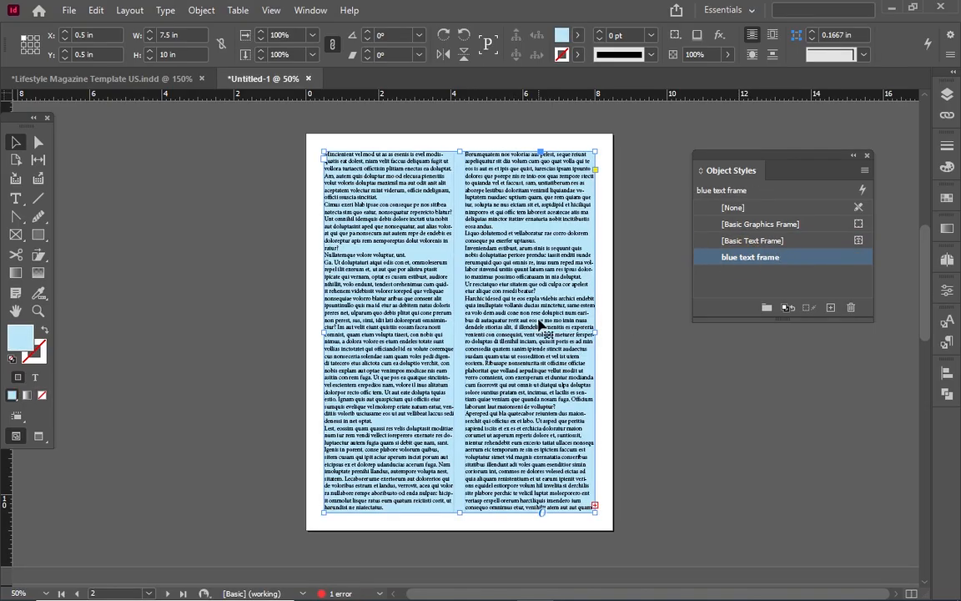
Apply the "blue text frame" object style to the placeholder text frames on pages 3 and 4
scroll(534, 302, down, 10)
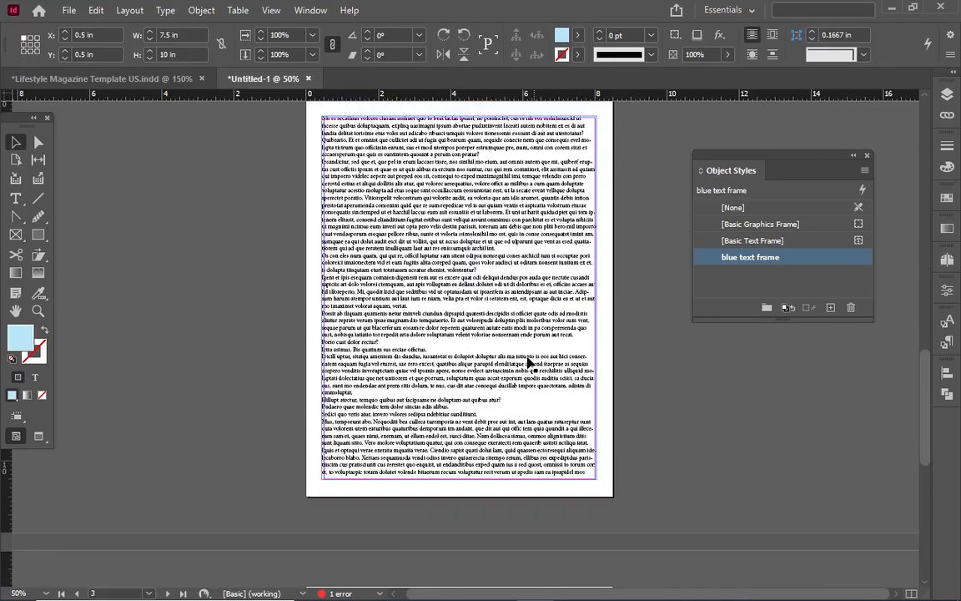
click(520, 357)
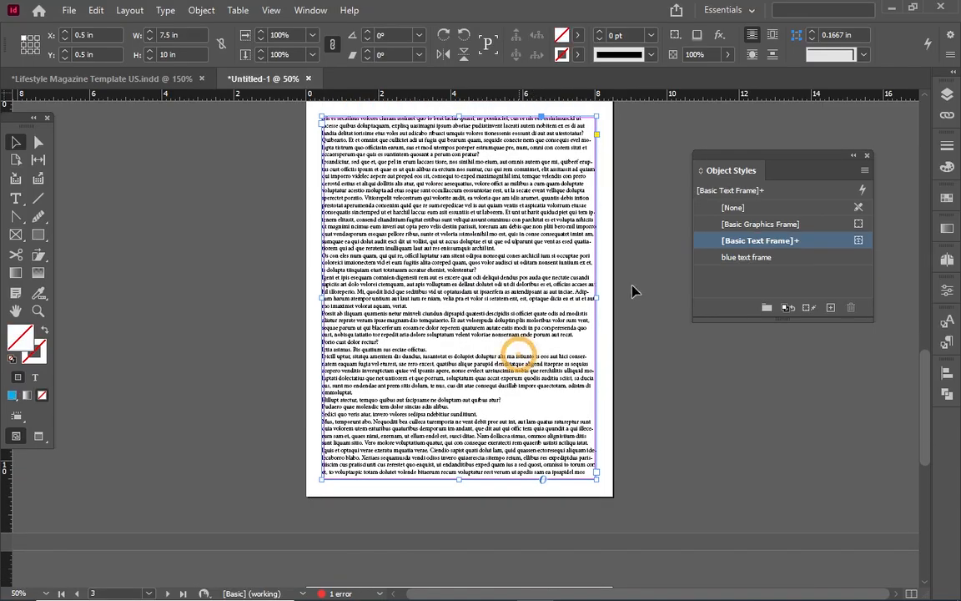
click(733, 259)
scroll(557, 273, down, 8)
scroll(558, 273, down, 2)
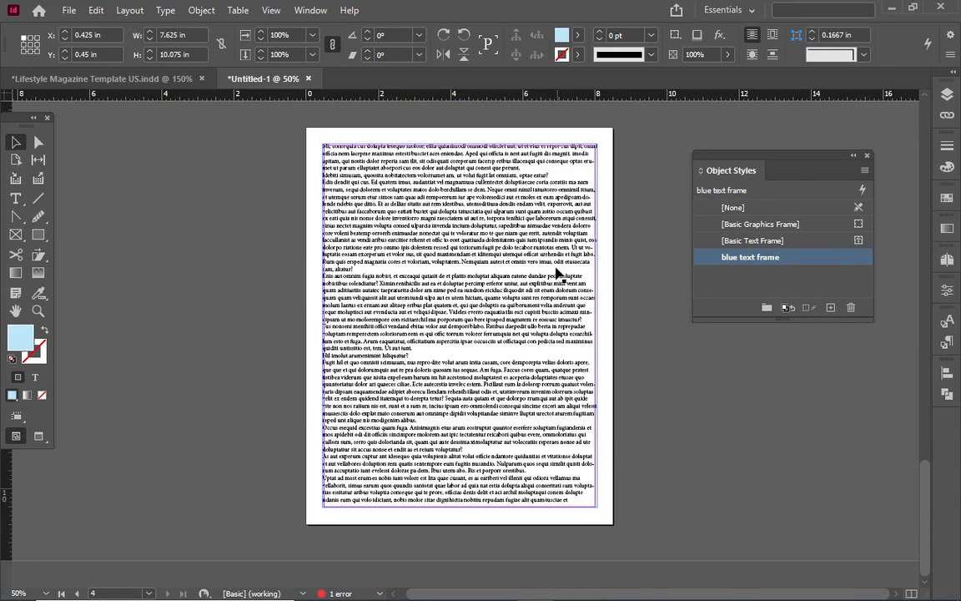
click(519, 299)
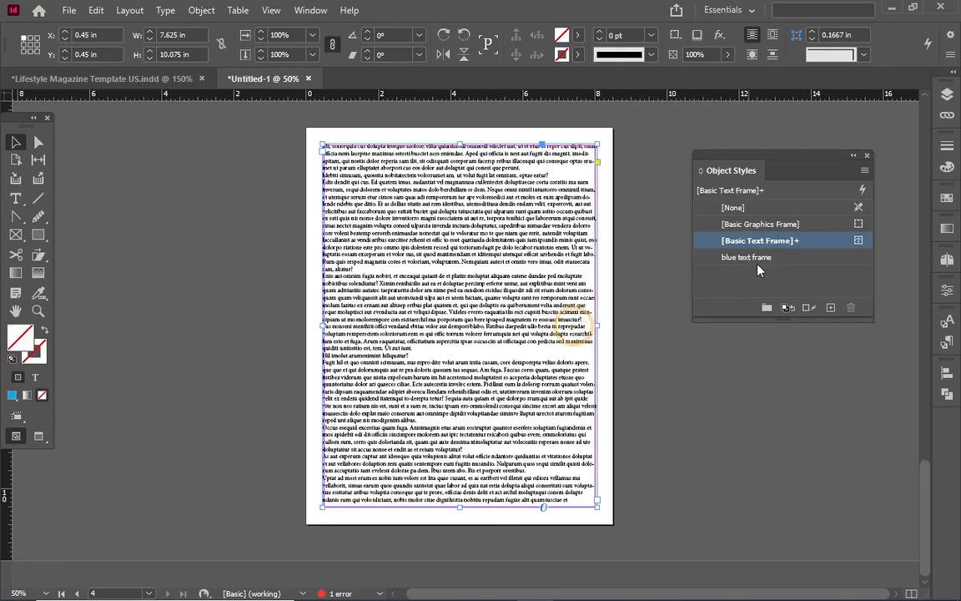
click(759, 260)
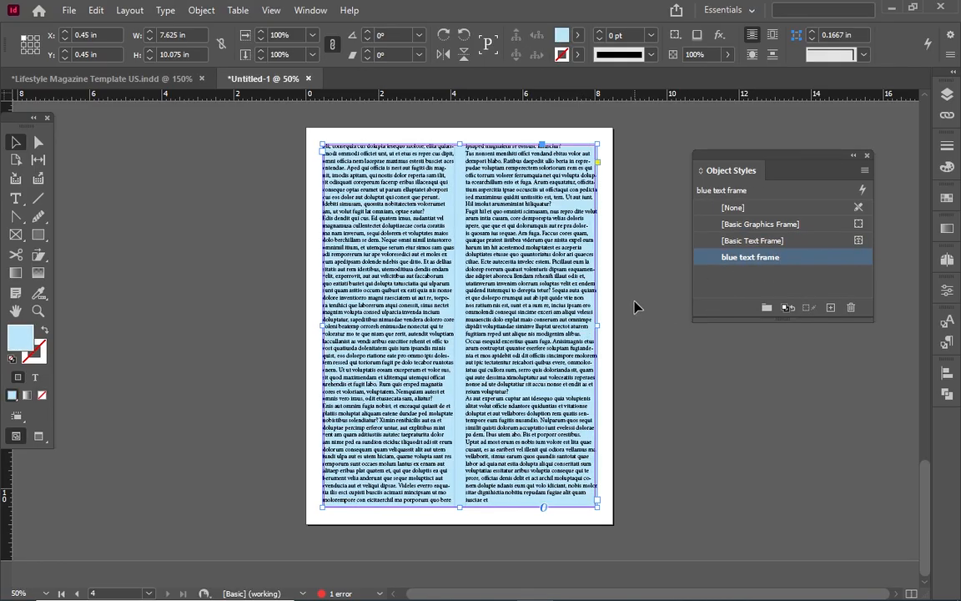
Examine the column layout and fill of the styled text frames across the document's pages
scroll(634, 307, up, 4)
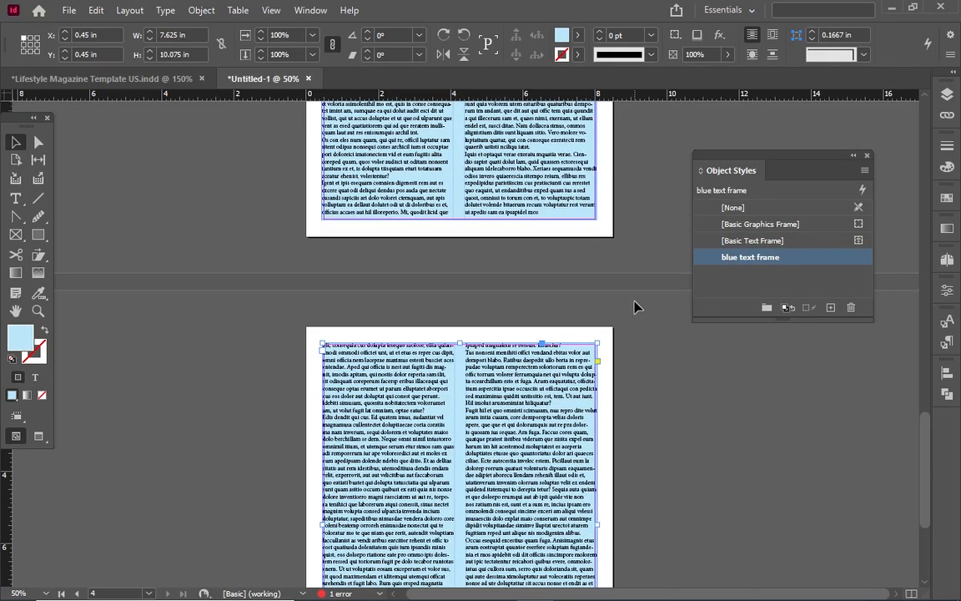
scroll(634, 307, up, 12)
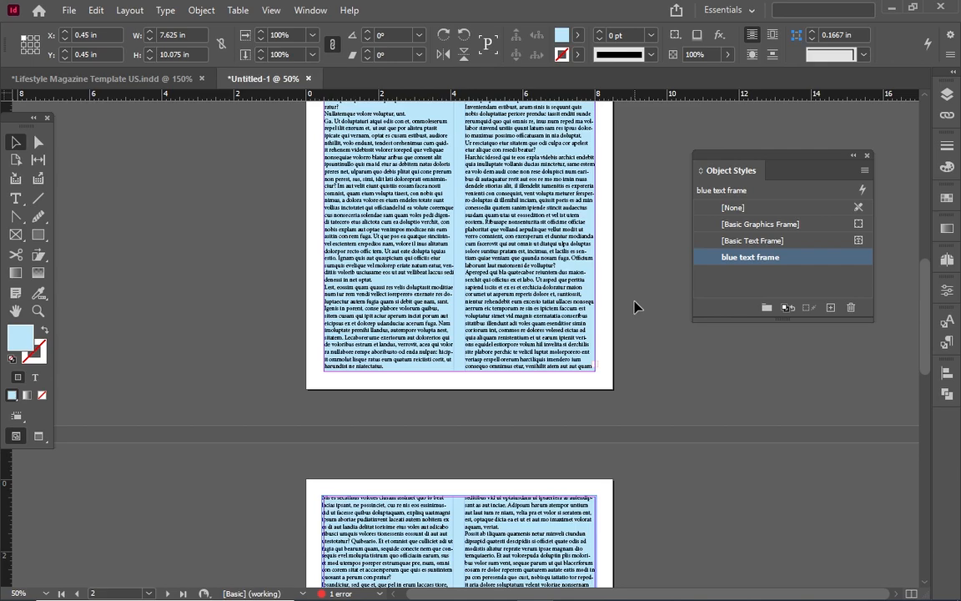
scroll(635, 308, up, 4)
scroll(635, 307, up, 8)
scroll(634, 307, down, 10)
scroll(634, 307, down, 5)
scroll(634, 307, up, 10)
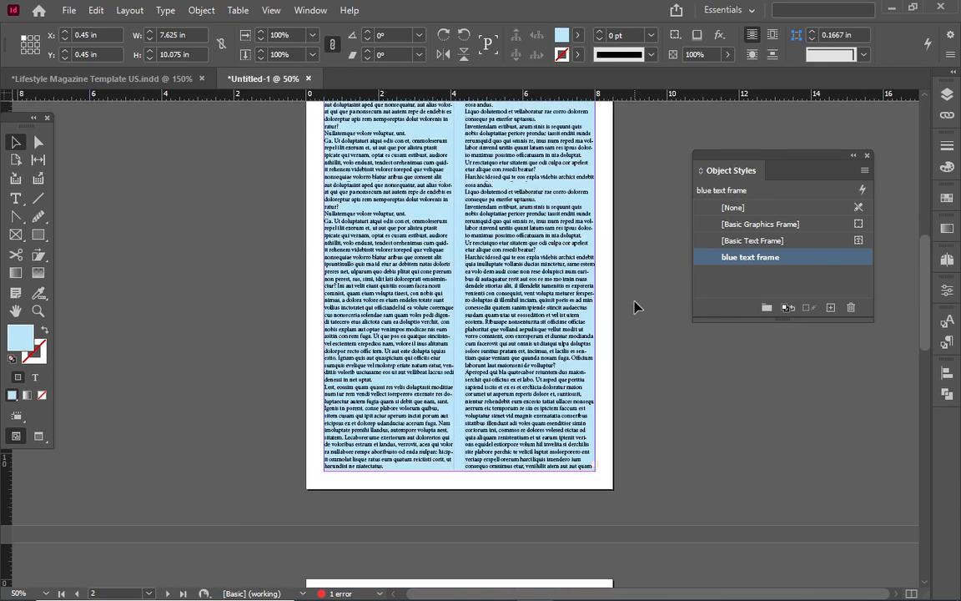
Undo the application of the "blue text frame" style to the frames on pages 2 to 4
key(ctrl+z)
key(ctrl+z)
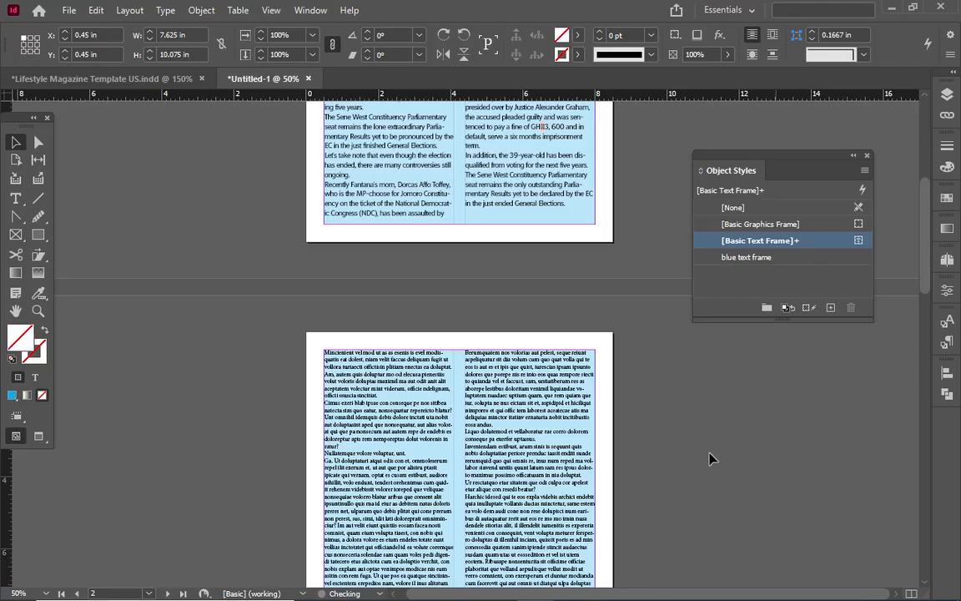
key(ctrl+z)
key(ctrl+z)
key(ctrl+z)
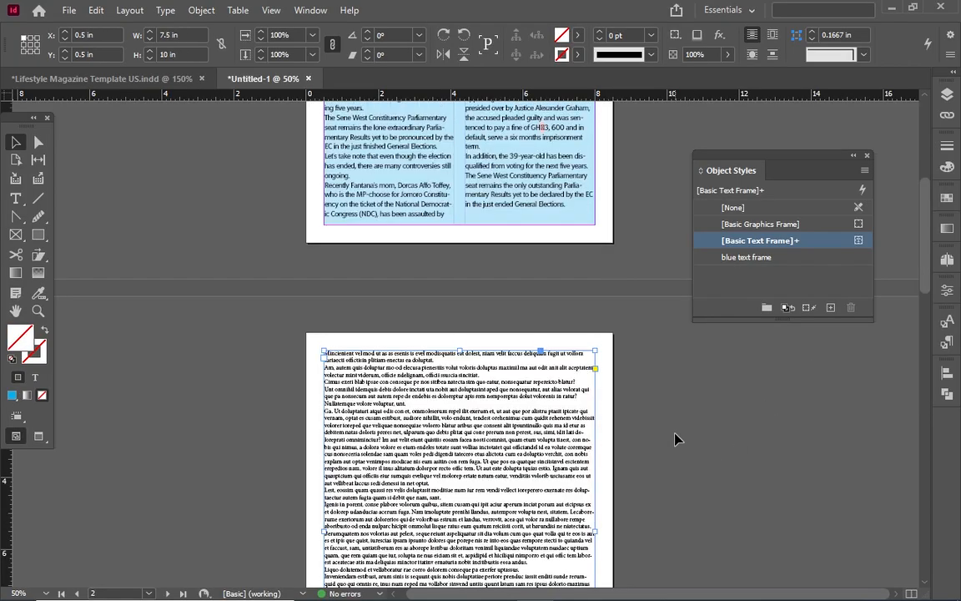
Undo the earlier creation and naming of the "blue text frame" object style
key(ctrl+z)
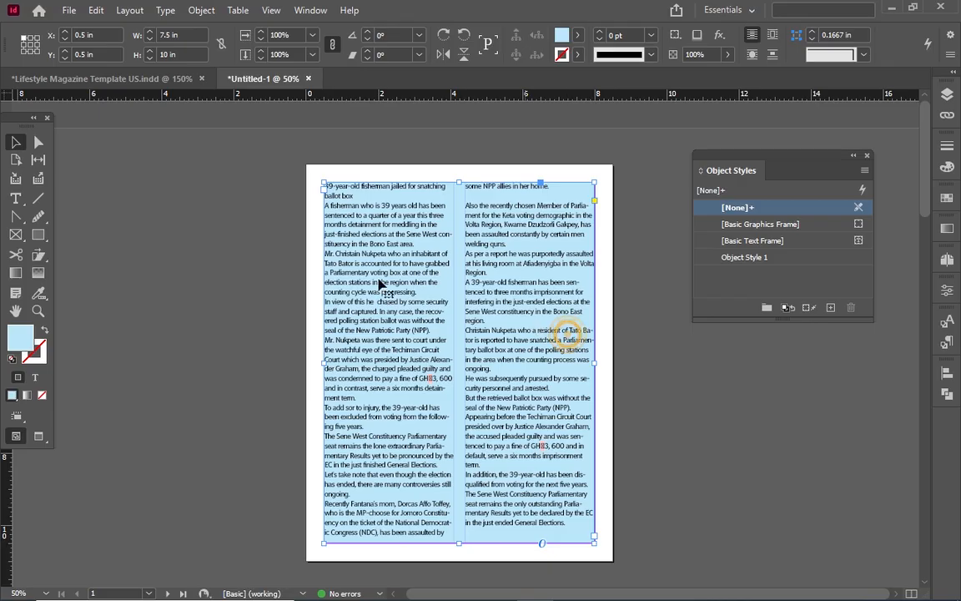
drag(759, 262, 844, 317)
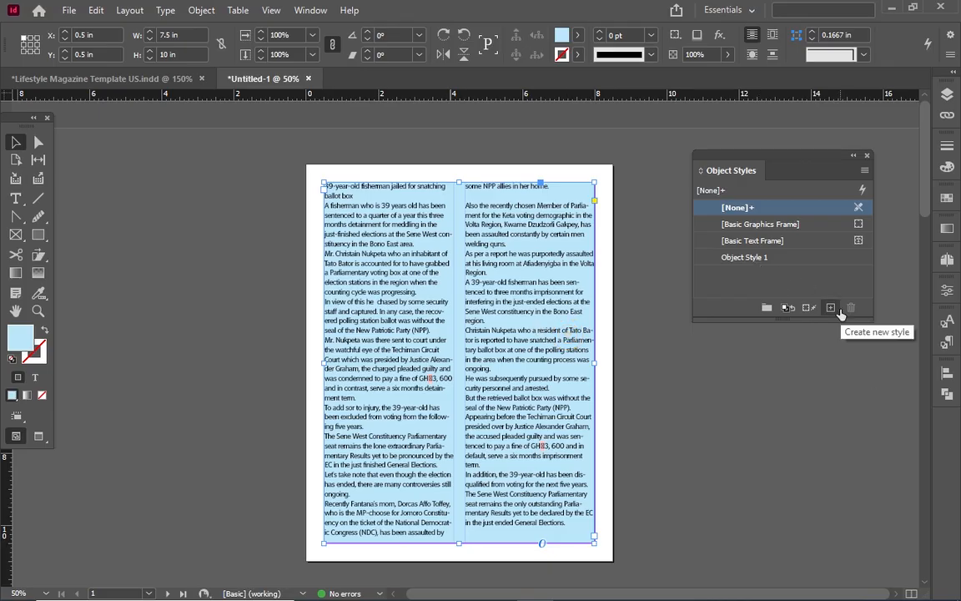
key(ctrl+z)
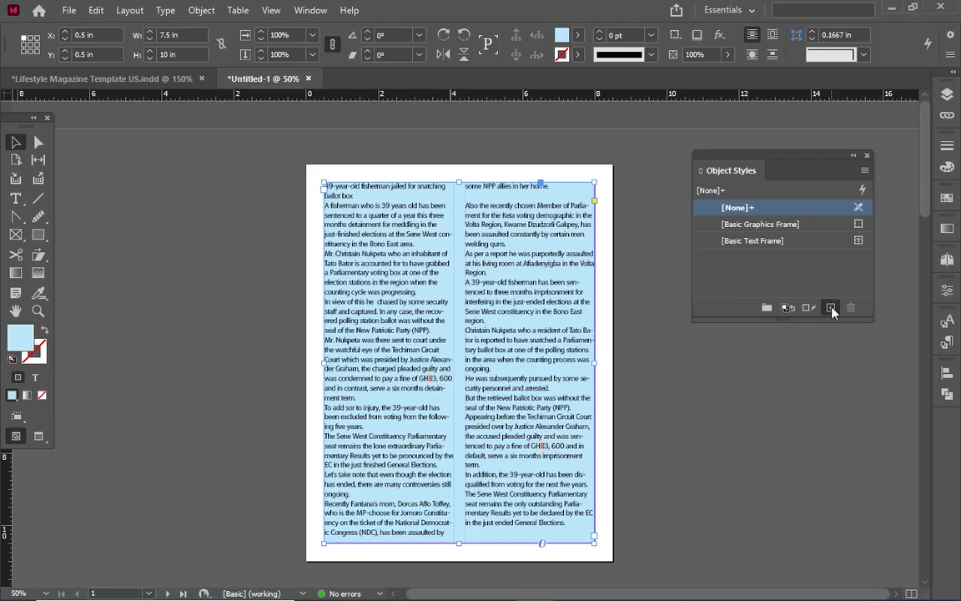
Create an object style named "blue text frame" from the selected two-column frame on page 1 and apply it to the selection
alt+click(831, 308)
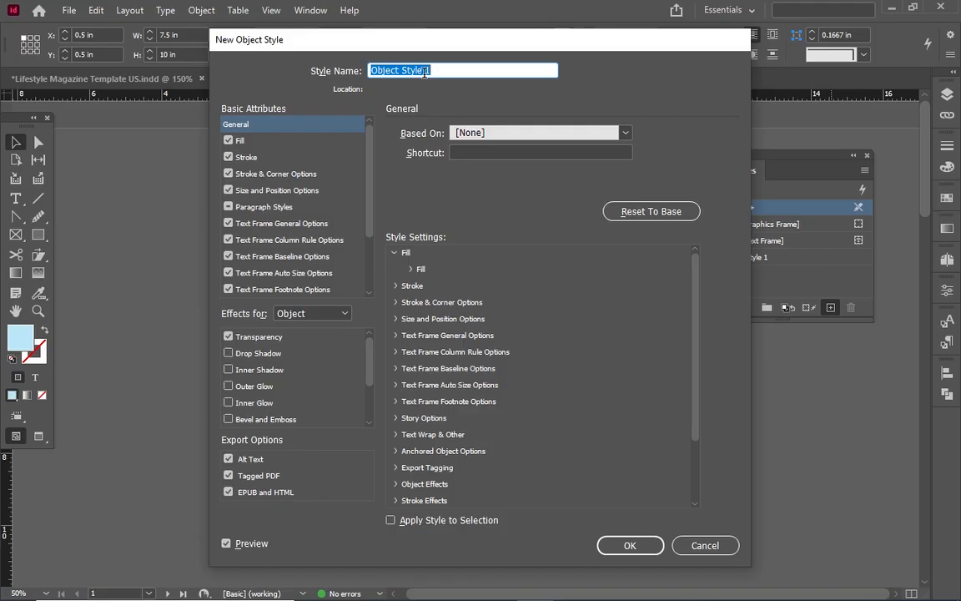
text(blue text frame)
click(394, 521)
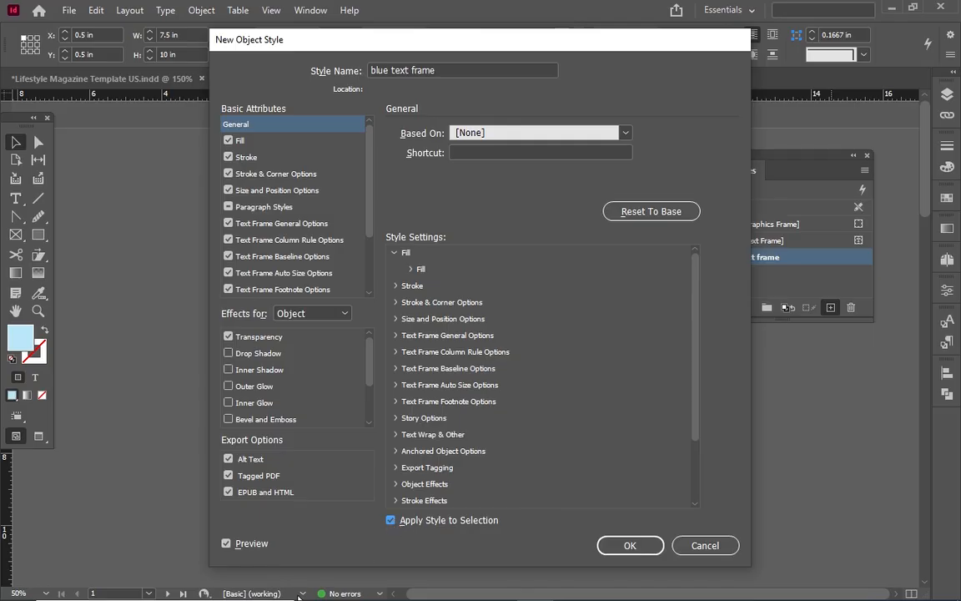
click(654, 544)
Apply the "blue text frame" object style to the placeholder text frames on pages 2 and 3
scroll(636, 328, down, 6)
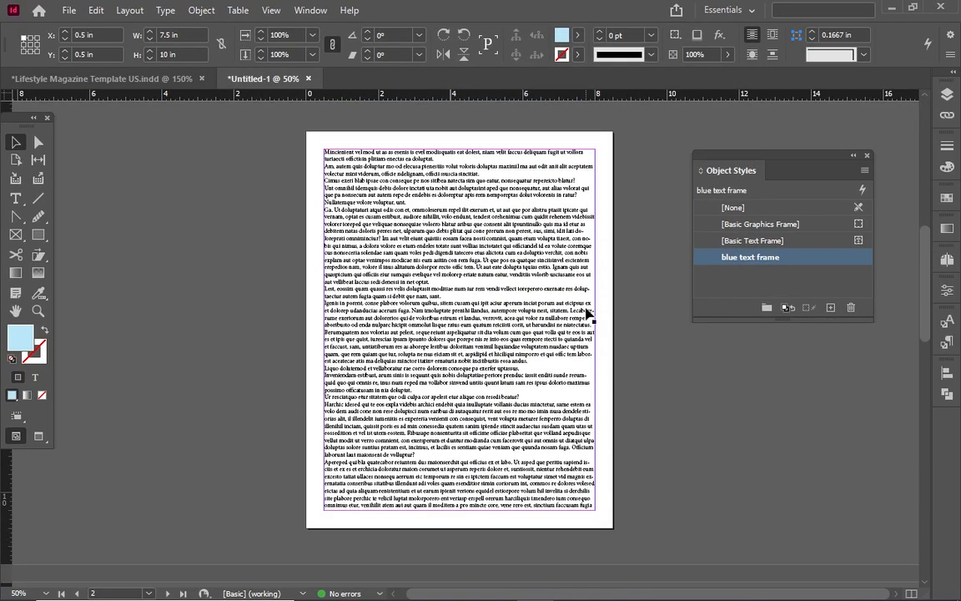
click(585, 307)
click(724, 257)
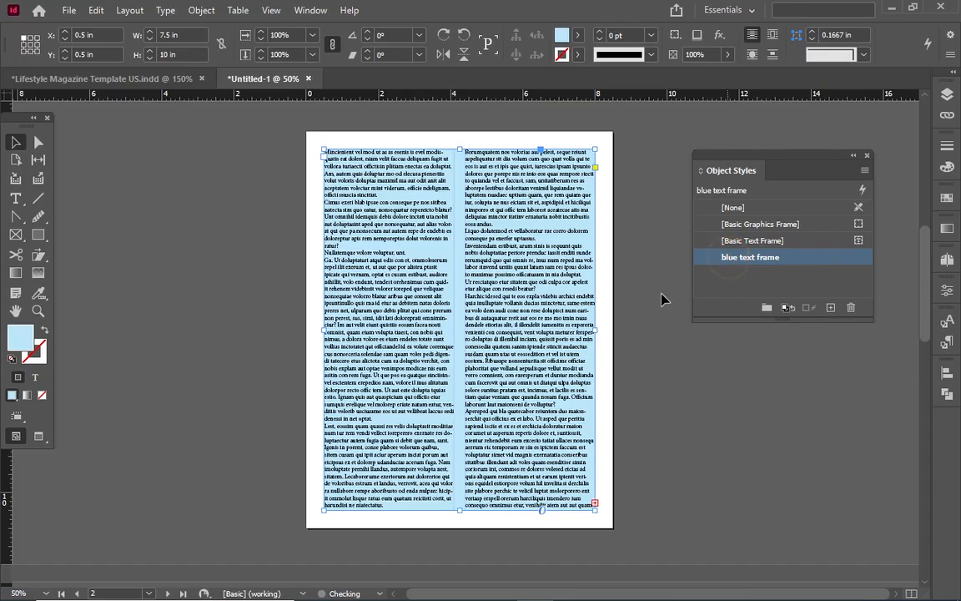
scroll(591, 333, down, 5)
click(440, 469)
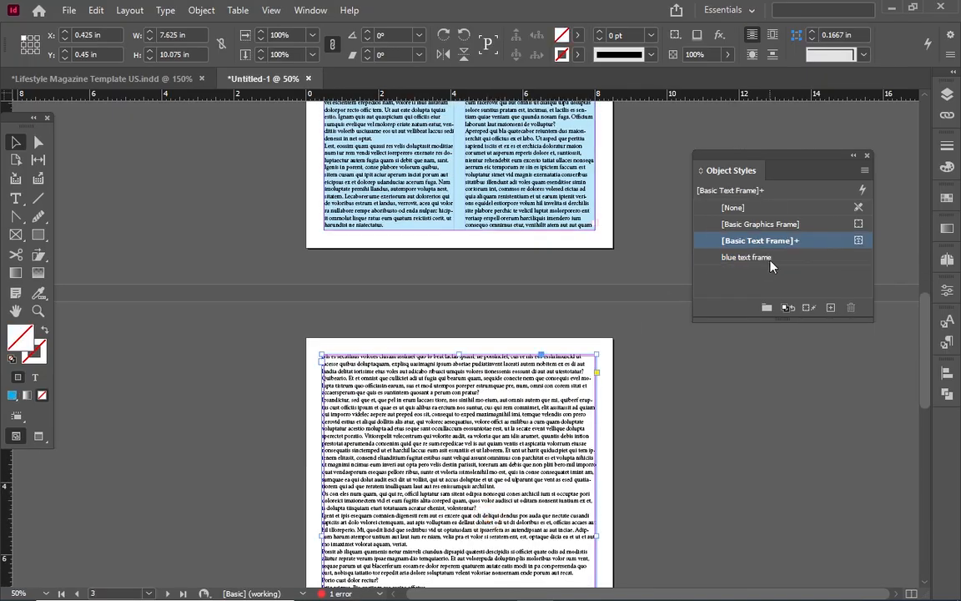
click(701, 257)
Undo the style applications on pages 2 and 3 and the creation of the "blue text frame" style
scroll(657, 258, up, 3)
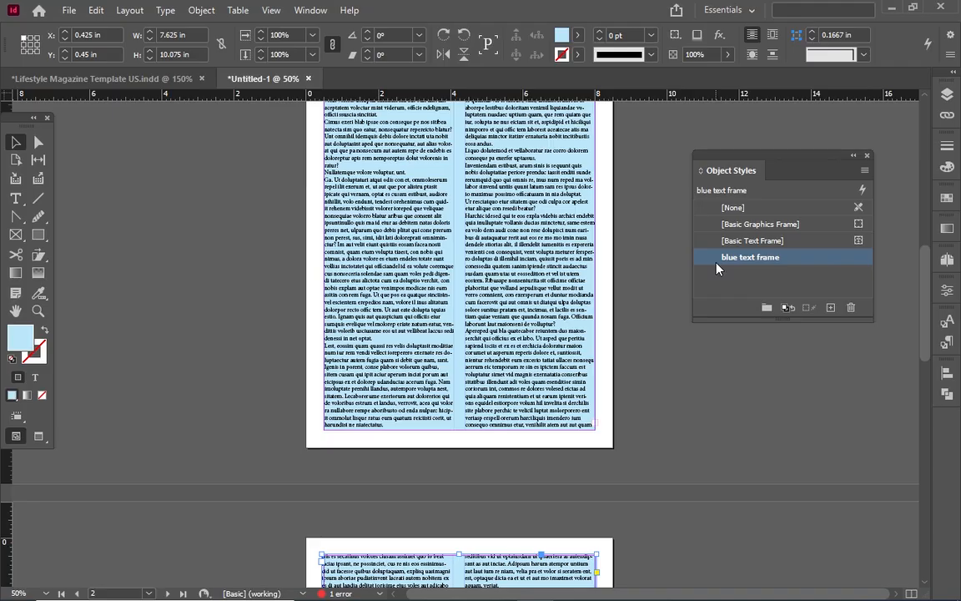
key(ctrl+z)
key(ctrl+z)
key(ctrl+z)
key(ctrl+z)
key(ctrl+z)
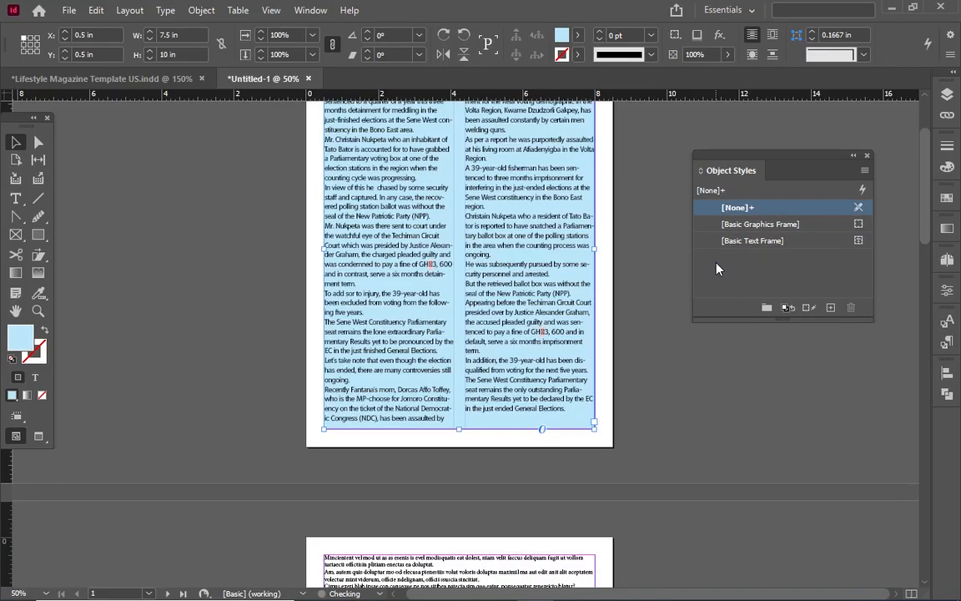
Undo the earlier additions of the full-page placeholder text frames on the pages after page 1
key(ctrl+z)
key(ctrl+z)
key(ctrl+z)
key(ctrl+z)
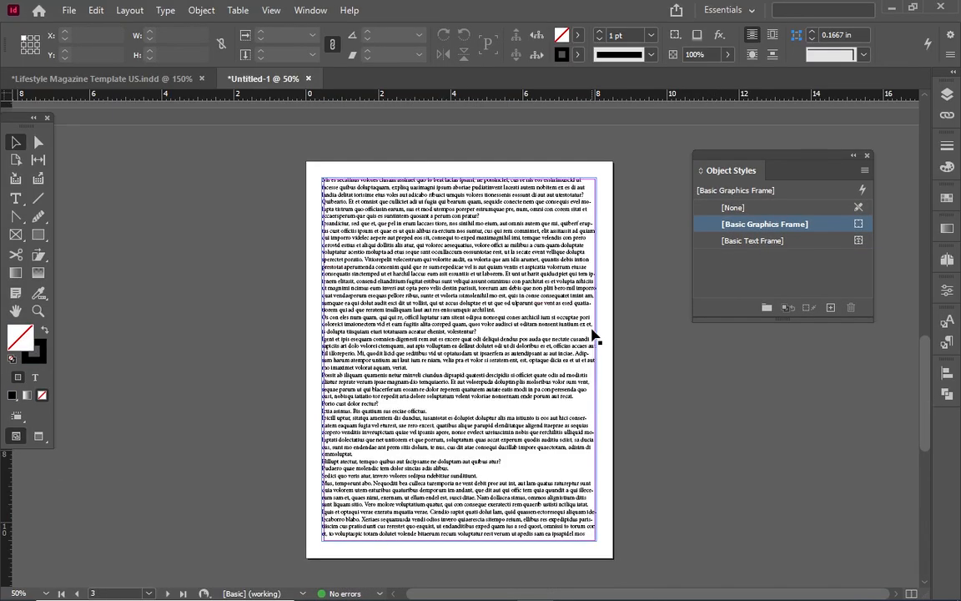
key(ctrl+z)
key(ctrl+z)
key(ctrl+z)
key(ctrl+z)
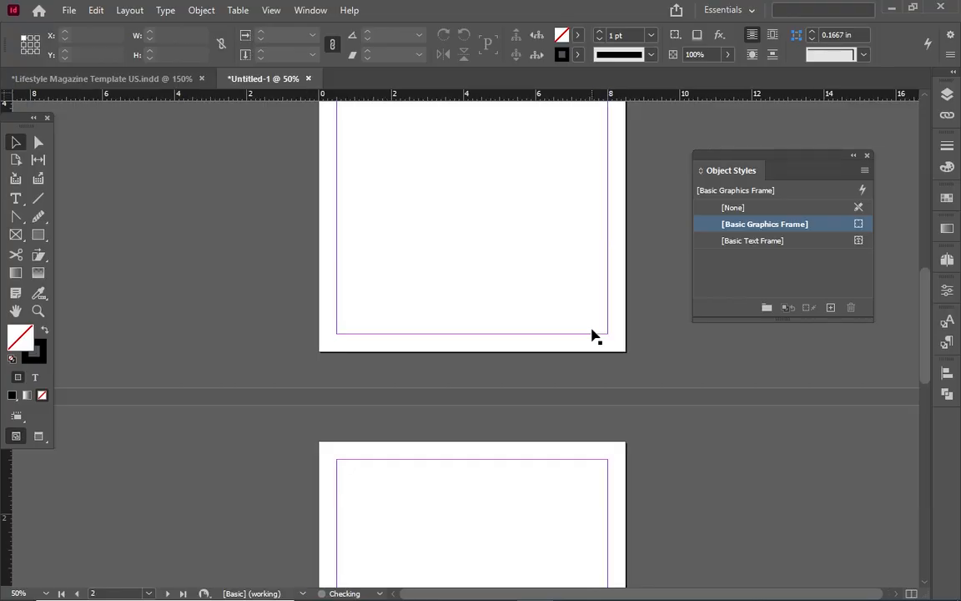
scroll(592, 331, up, 5)
scroll(594, 330, down, 3)
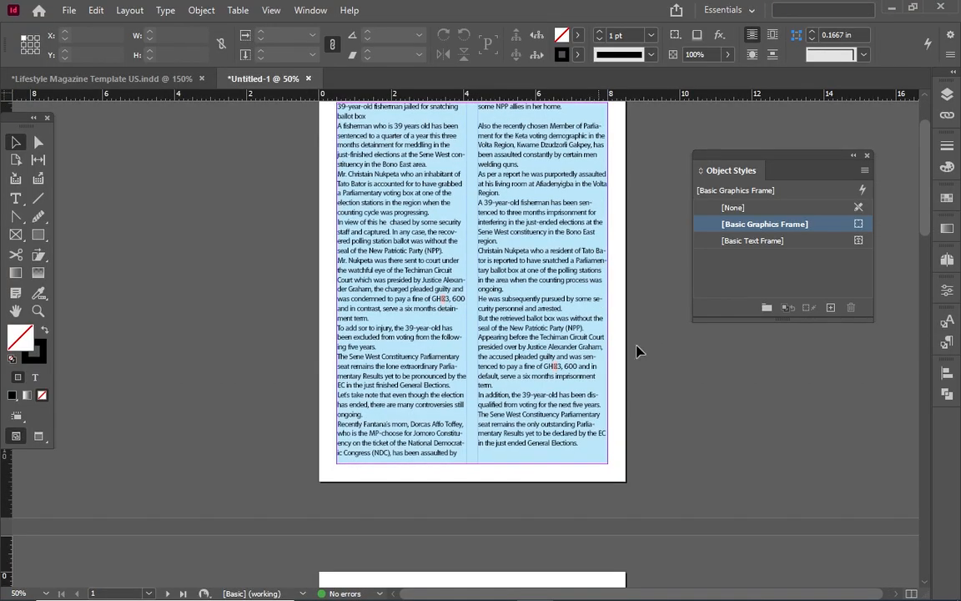
click(728, 356)
scroll(564, 344, down, 5)
scroll(564, 344, up, 6)
scroll(564, 346, down, 5)
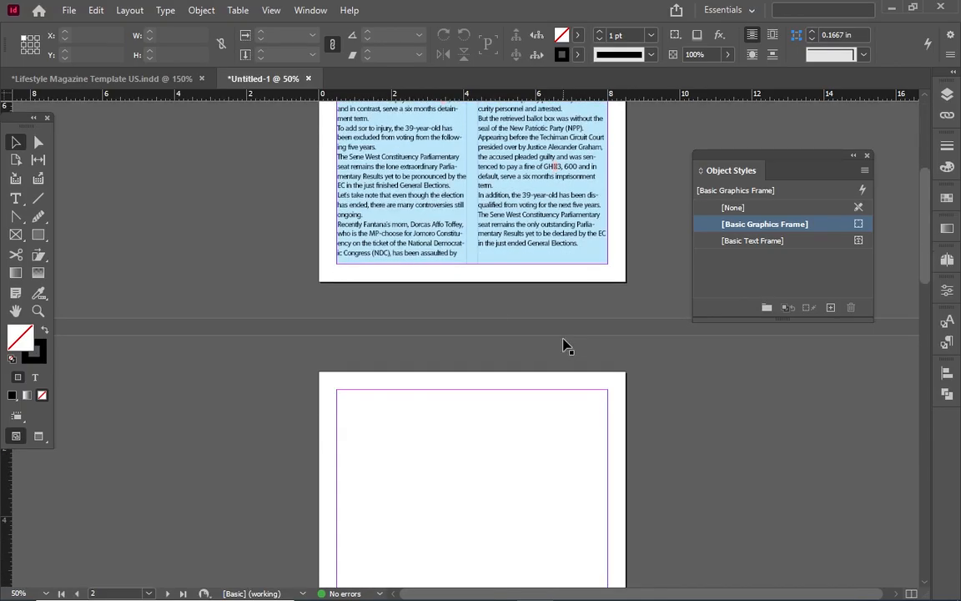
Draw a text frame about 5.5 × 5.6 in from the upper-left margin corner of page 2
scroll(369, 222, down, 5)
click(17, 201)
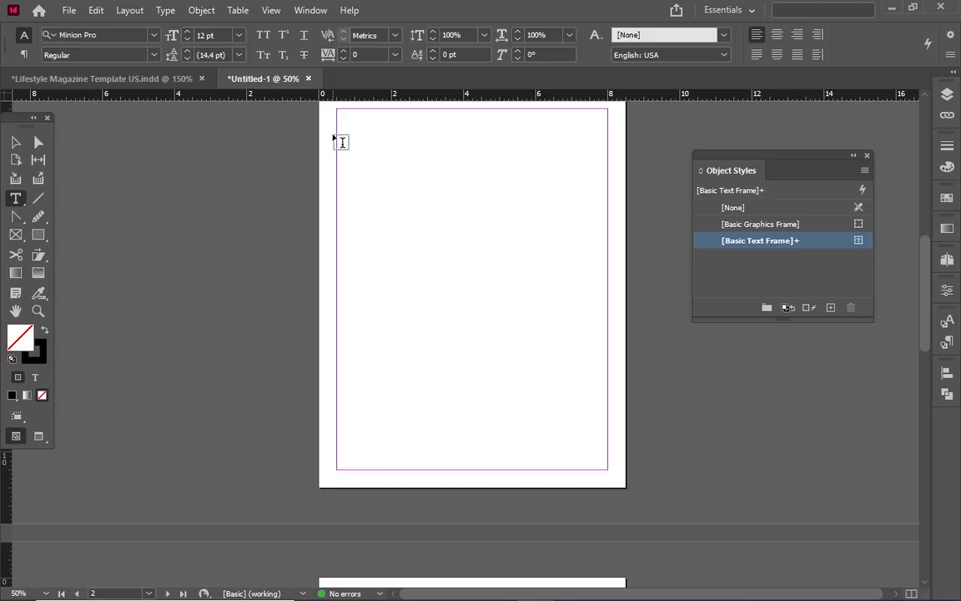
click(338, 116)
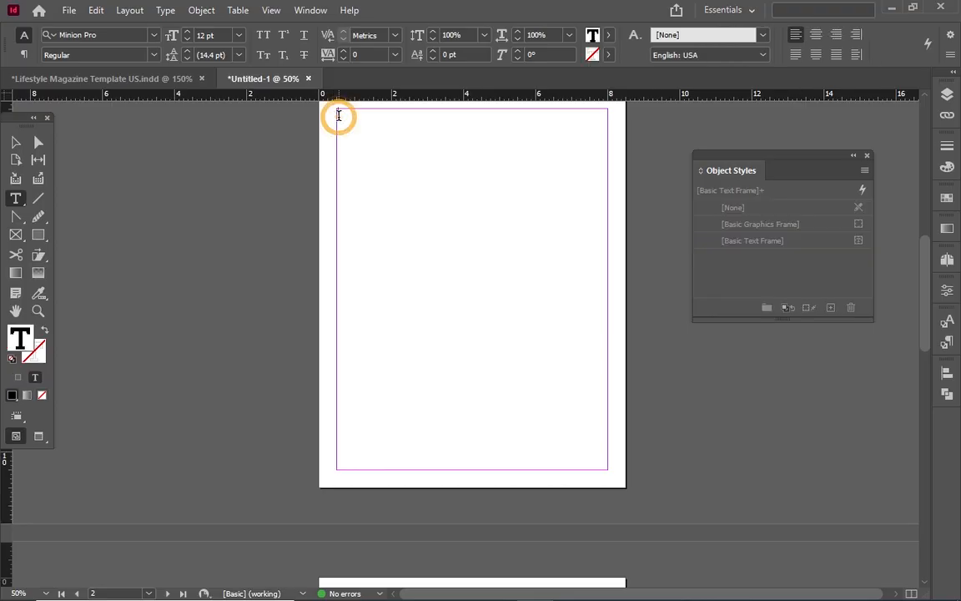
key(Escape)
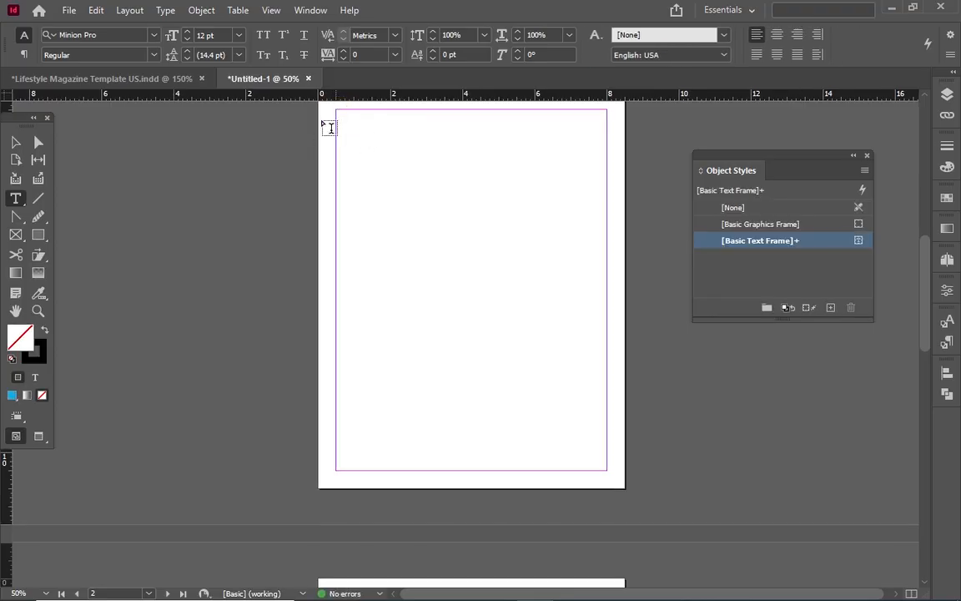
drag(338, 111, 534, 311)
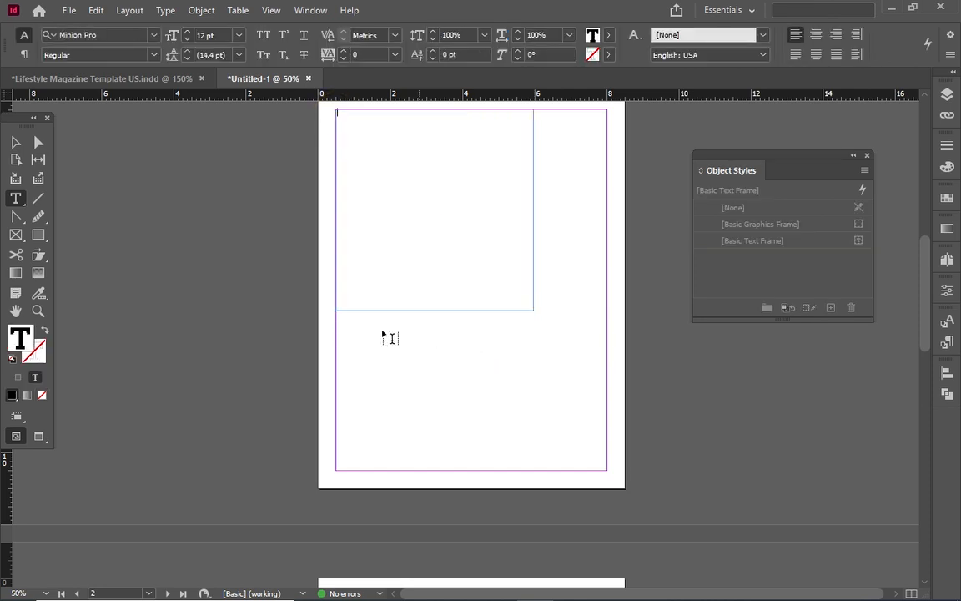
Draw a text frame about 6.7 × 6 in on page 3 and one about 3.8 × 4.1 in at page 2's lower-right margin corner
scroll(499, 381, down, 3)
drag(379, 397, 622, 548)
scroll(541, 511, up, 3)
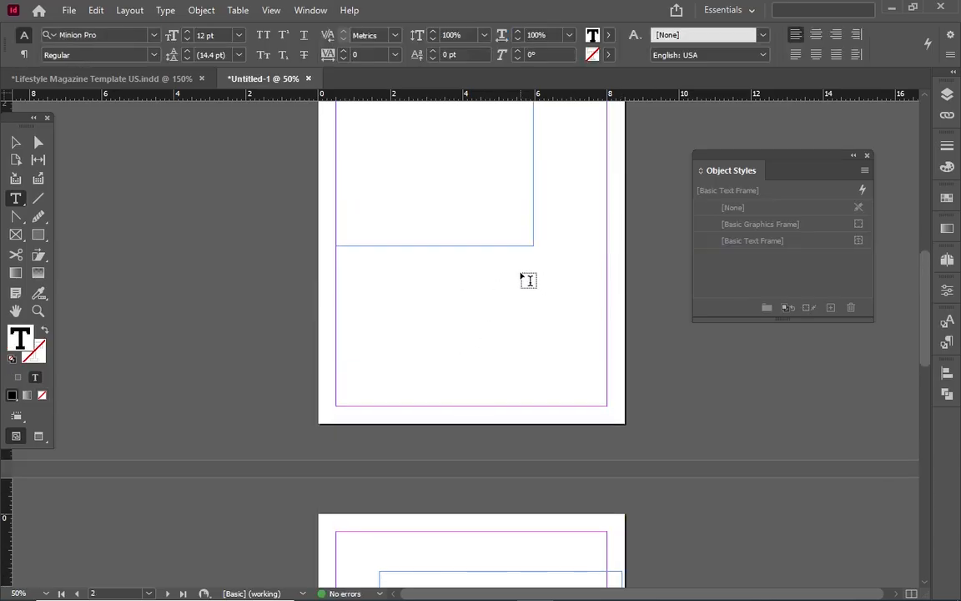
drag(468, 259, 607, 404)
Fill the smaller lower text frame on page 2 with placeholder text
scroll(579, 390, up, 5)
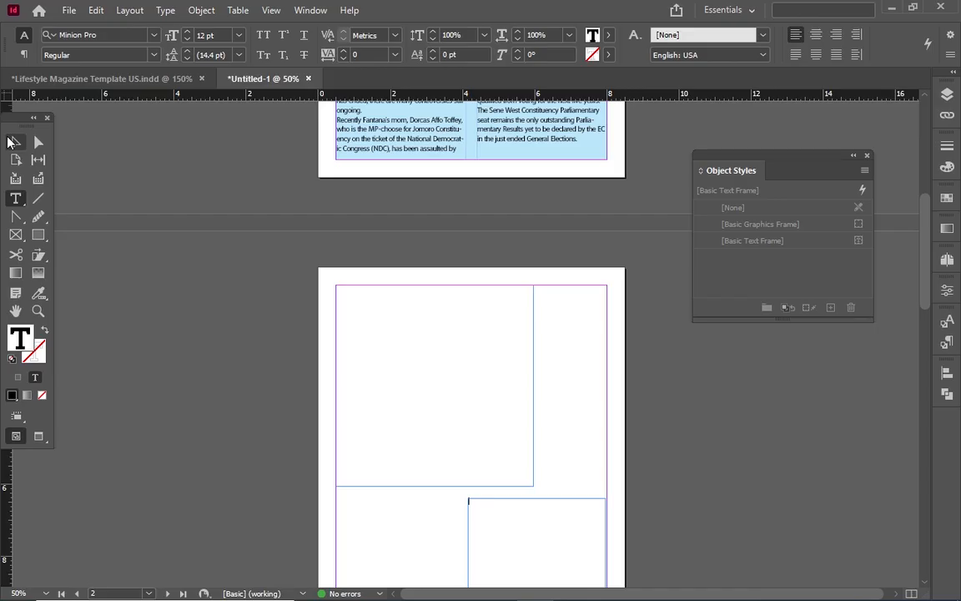
right_click(422, 317)
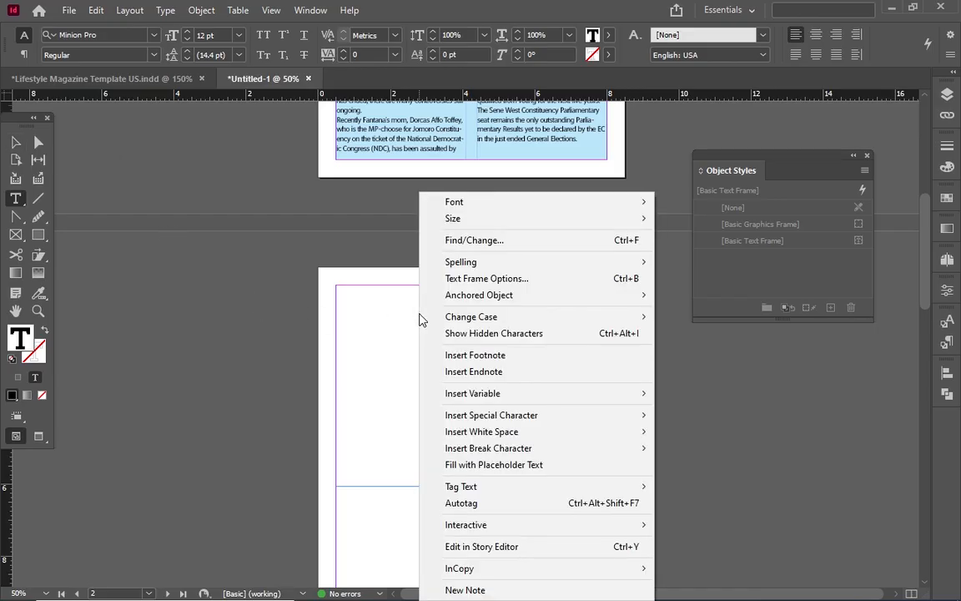
click(531, 472)
scroll(484, 423, down, 3)
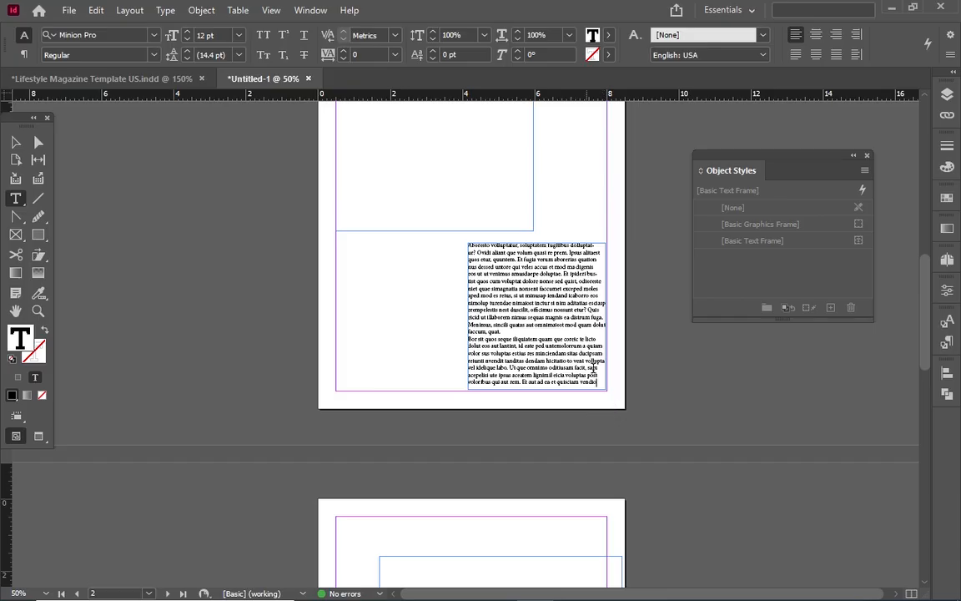
Thread the lower text frame on page 2 to the empty text frame on page 3
click(11, 143)
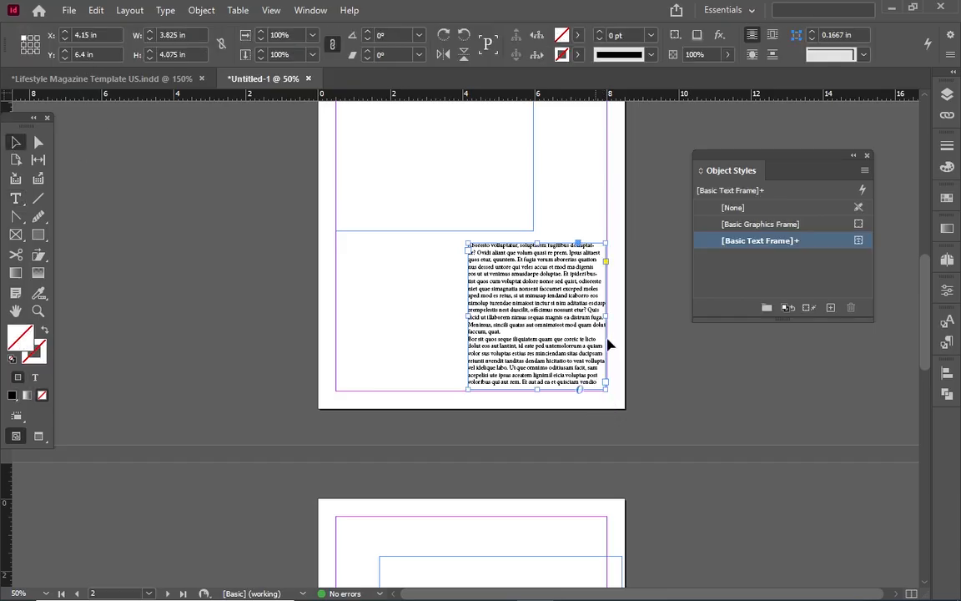
click(606, 385)
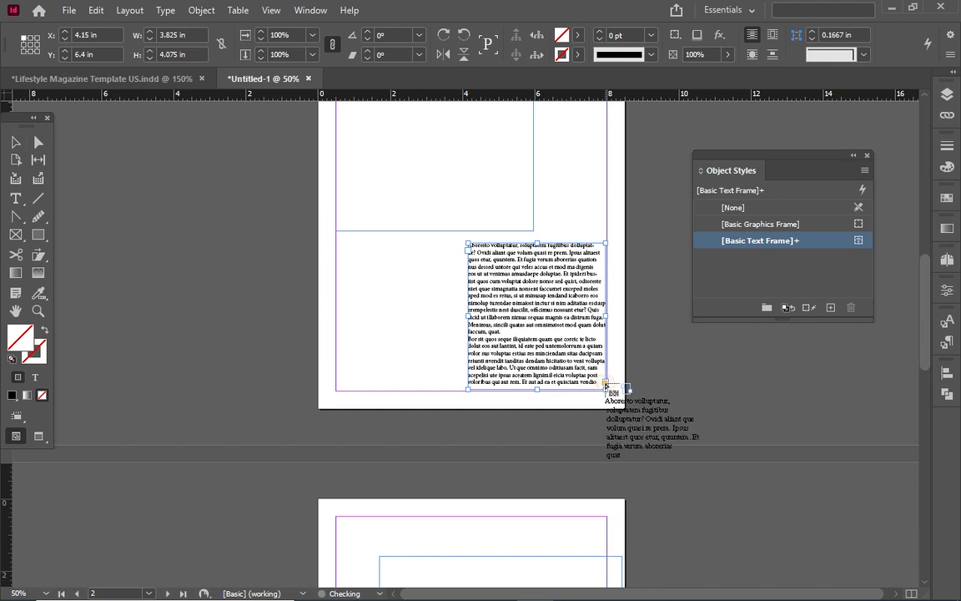
scroll(597, 400, down, 5)
right_click(434, 389)
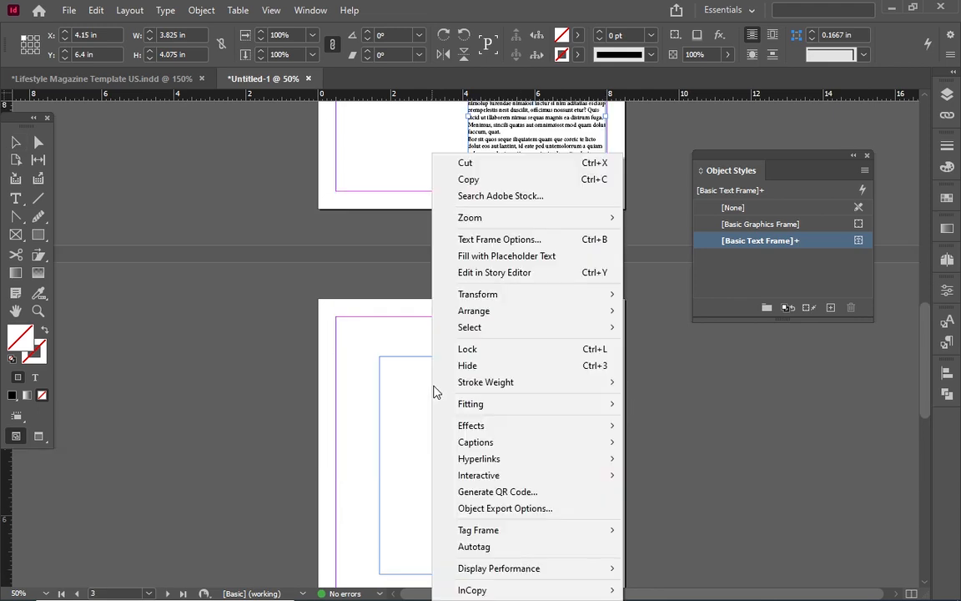
click(443, 10)
click(420, 390)
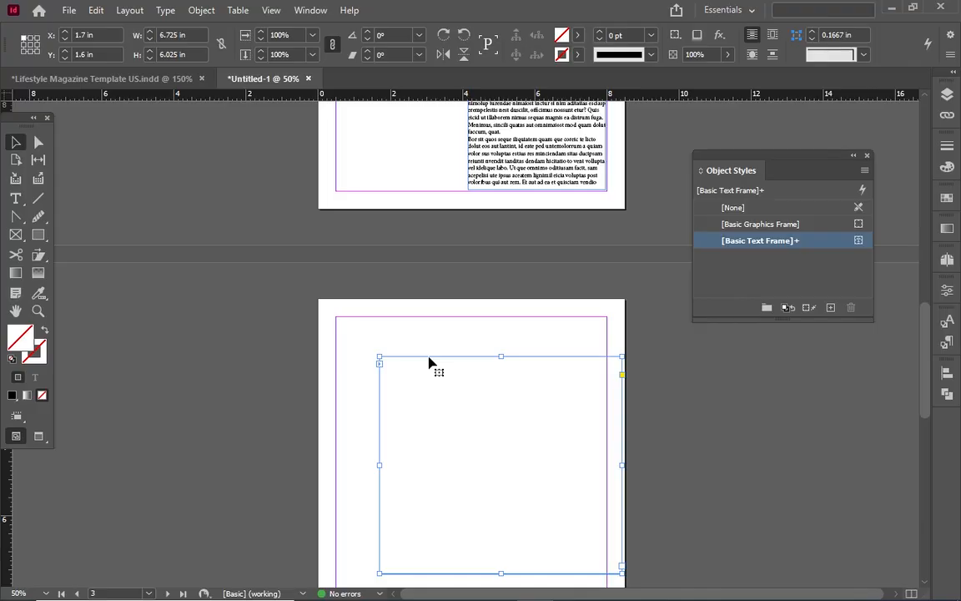
Thread the text frame on page 3 to the empty upper text frame on page 2
scroll(484, 376, up, 4)
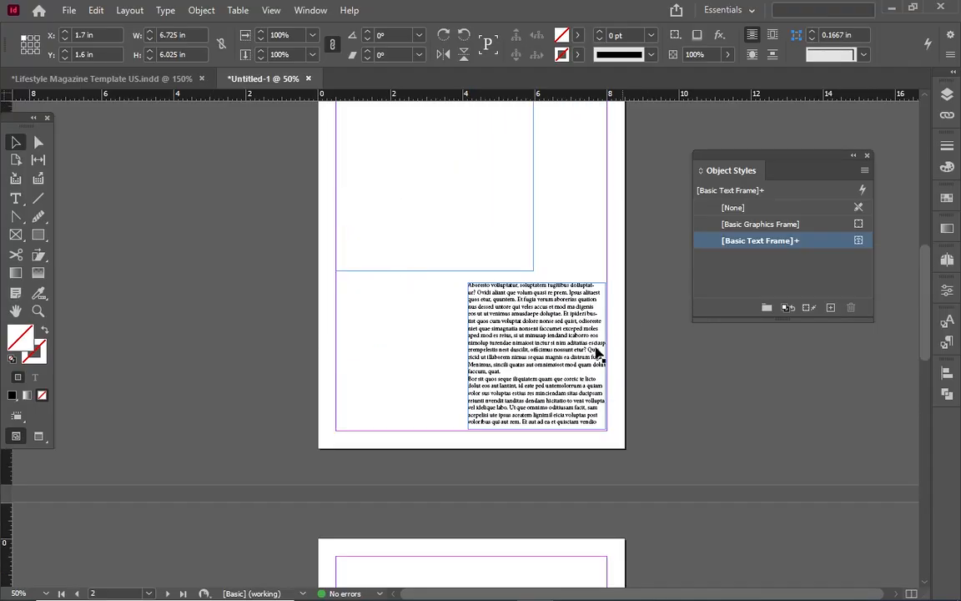
click(584, 384)
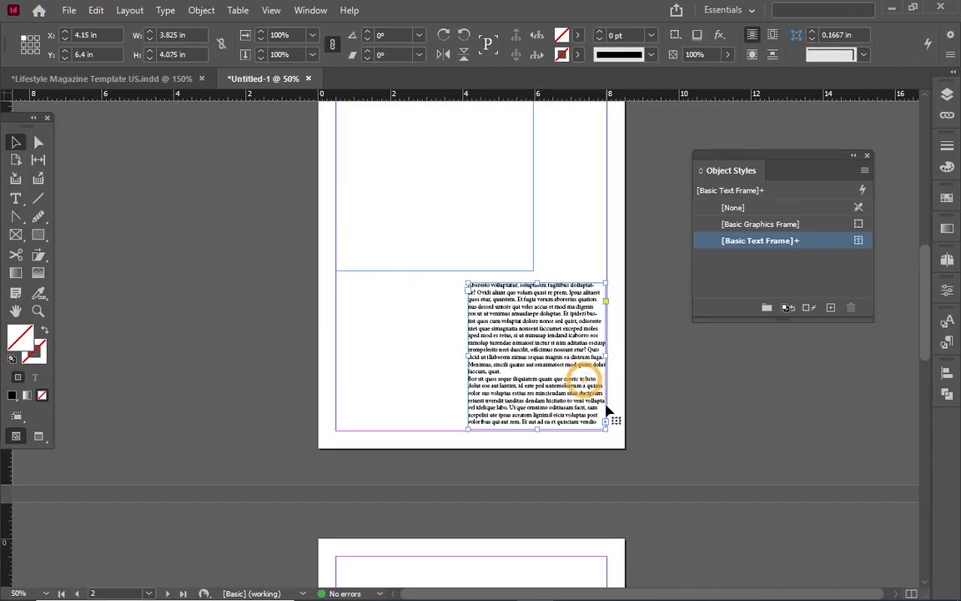
scroll(607, 426, down, 7)
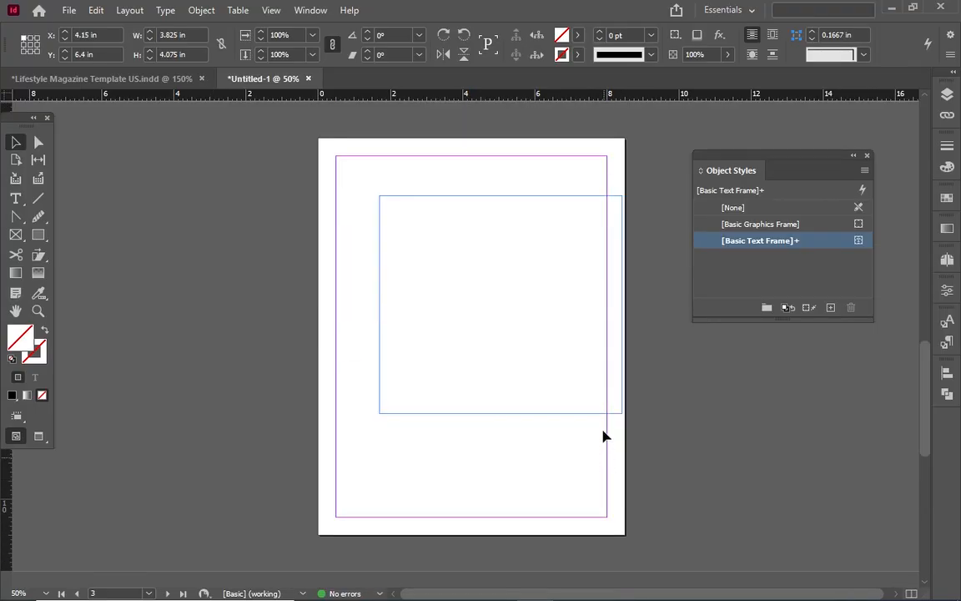
click(584, 368)
click(623, 407)
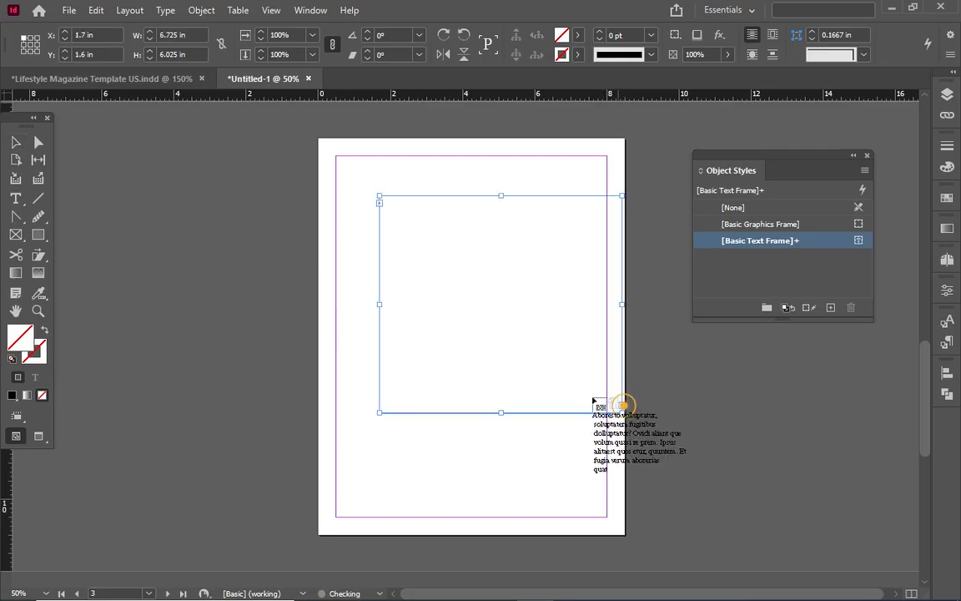
scroll(623, 407, up, 8)
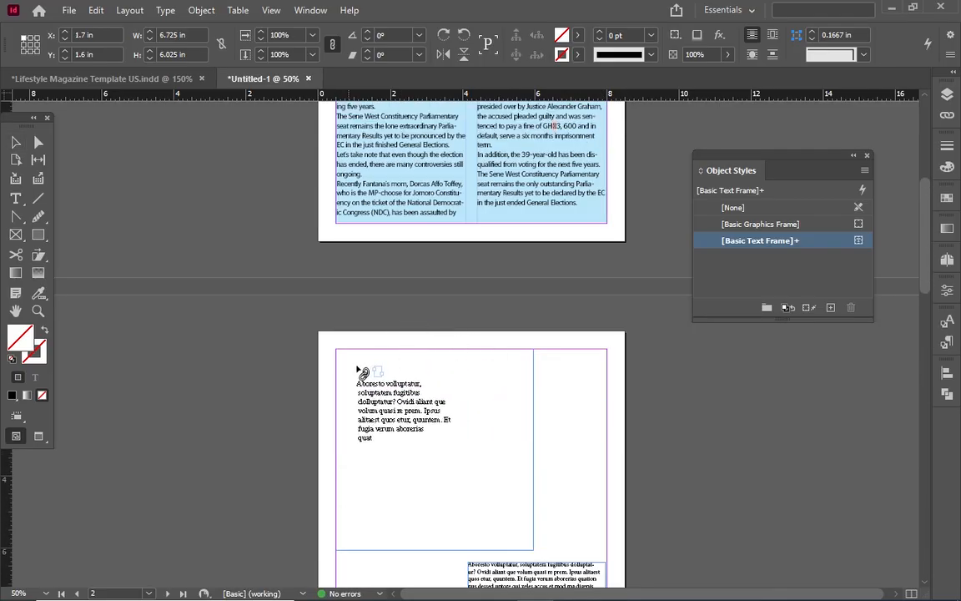
key(Escape)
click(395, 391)
Fill the threaded text frames on pages 2 and 3 with placeholder text
right_click(364, 373)
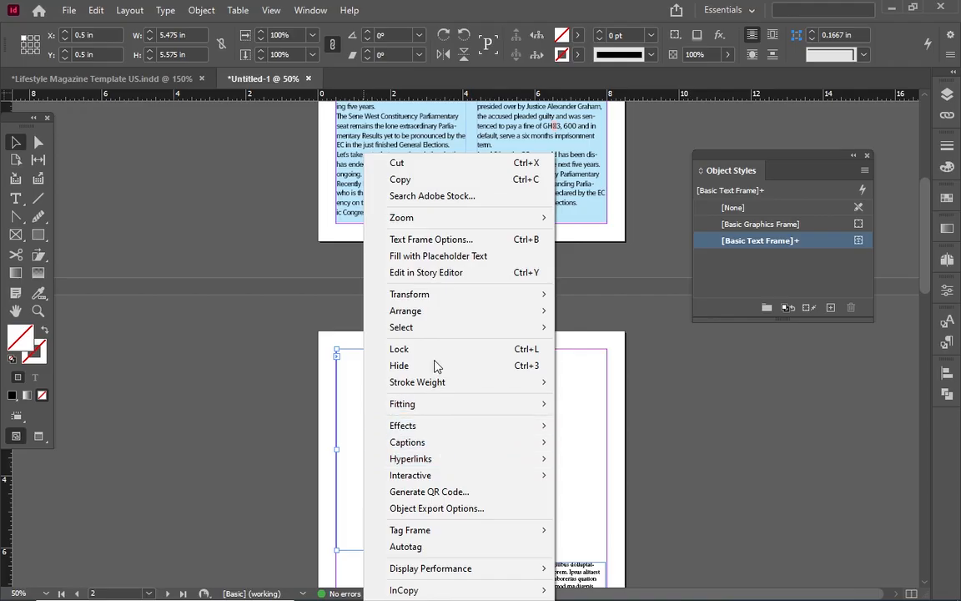
click(438, 256)
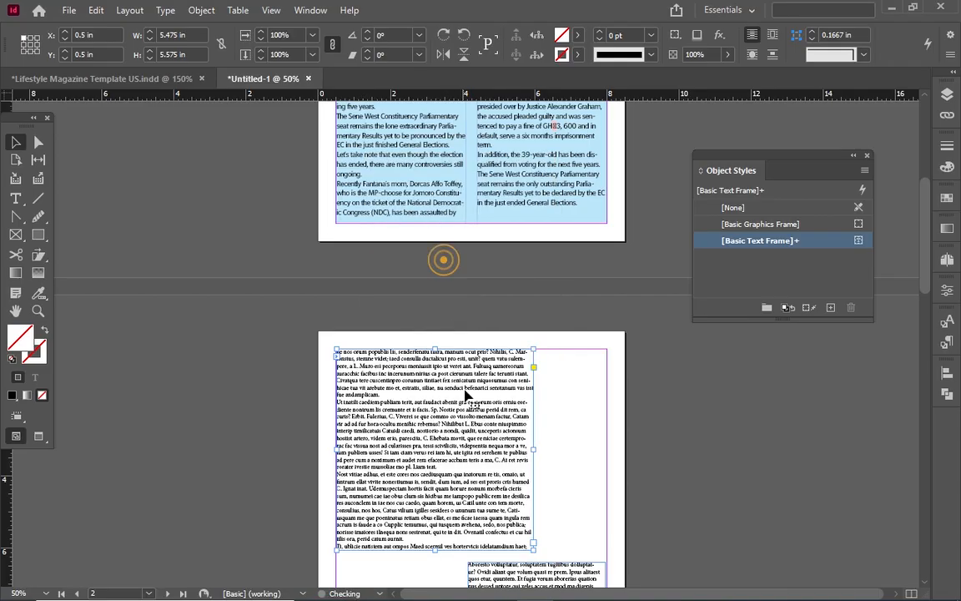
scroll(470, 392, down, 7)
scroll(356, 381, up, 2)
scroll(356, 380, up, 6)
scroll(402, 367, down, 3)
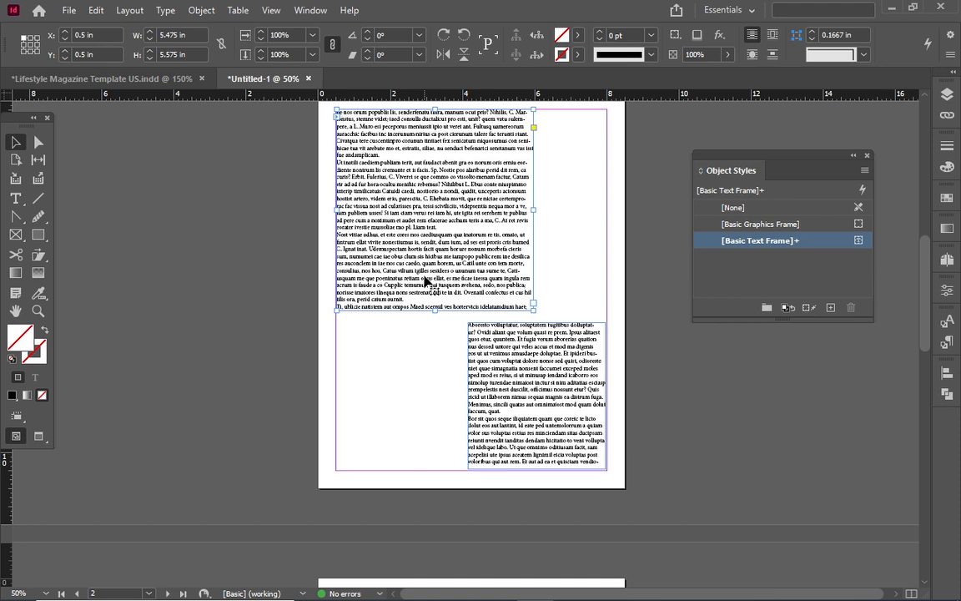
scroll(450, 297, down, 5)
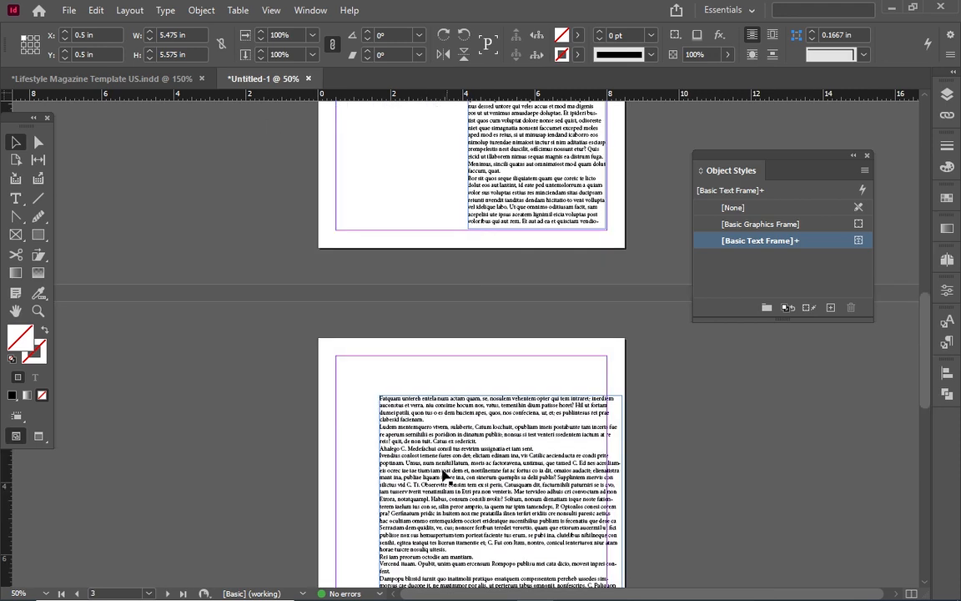
Move the text frame on page 3 up into the upper-right corner of the margins, at X 1.275 in and Y 0.5 in
scroll(488, 319, down, 3)
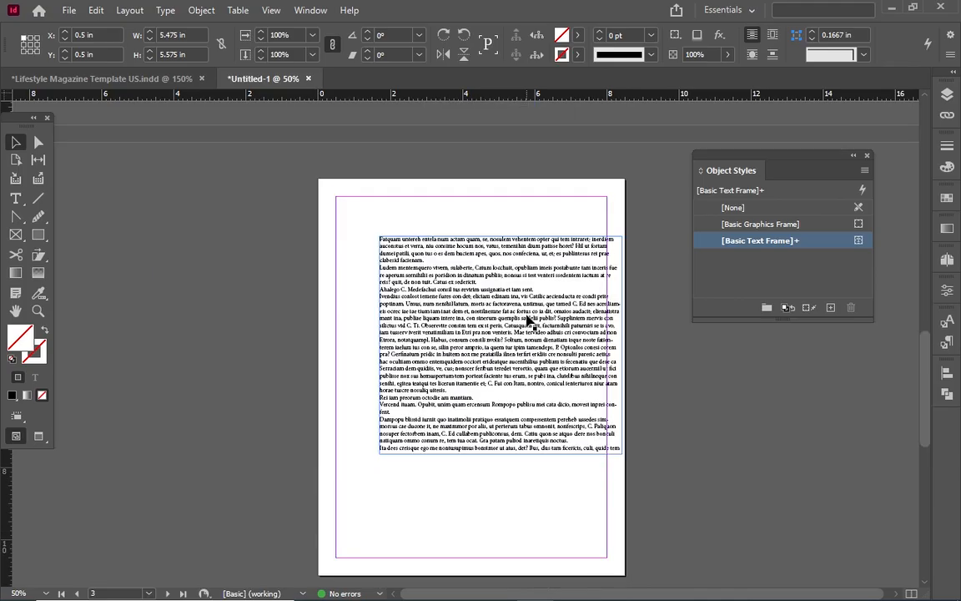
click(494, 315)
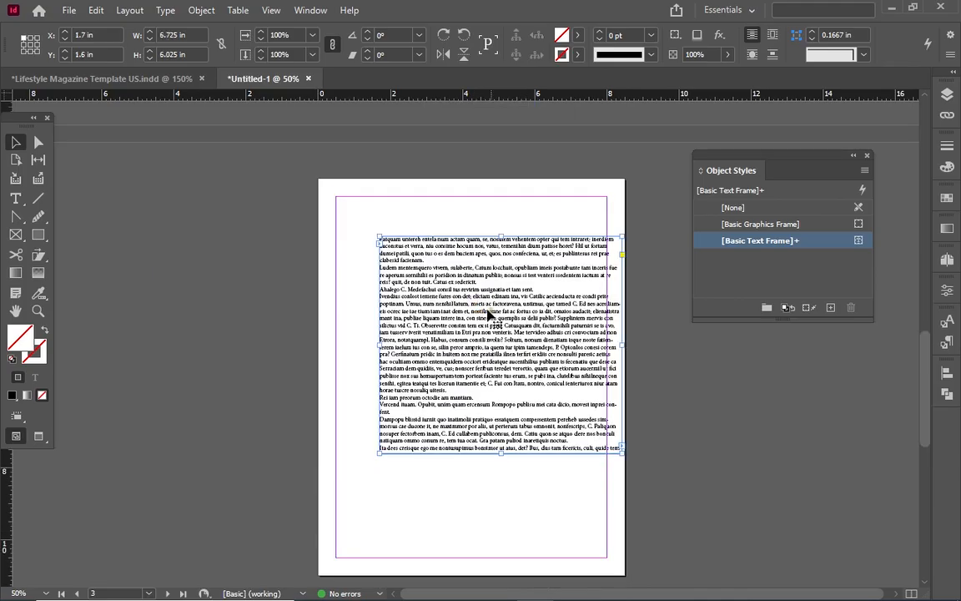
drag(491, 316, 476, 274)
Show the text threads linking the frames on pages 2 and 3
scroll(539, 416, up, 6)
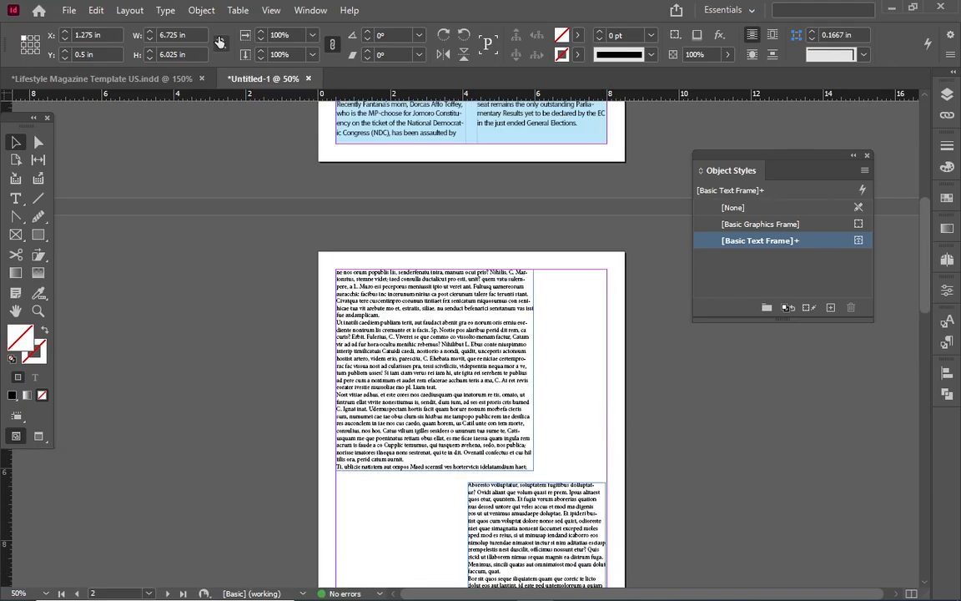
click(273, 11)
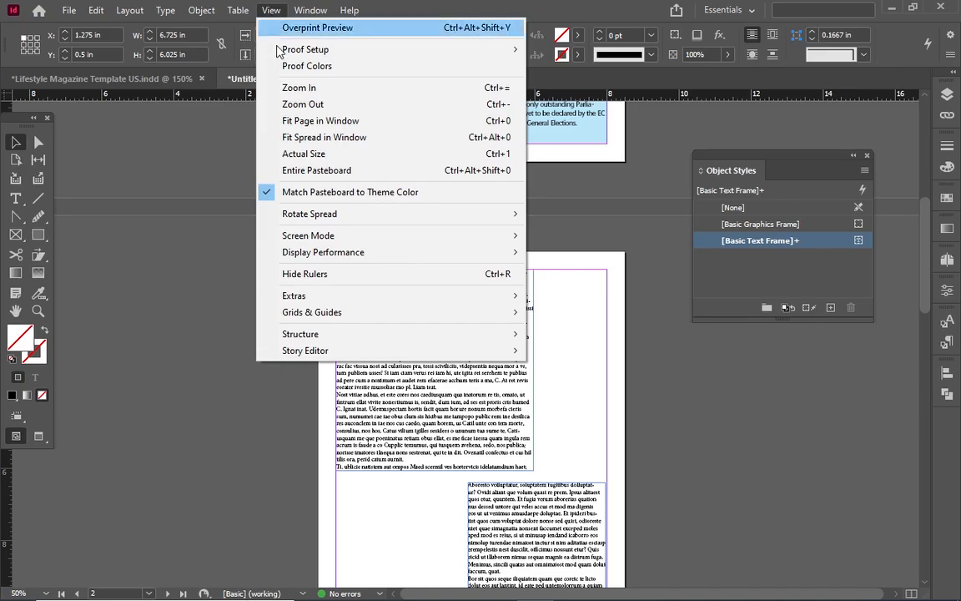
mouse_move(458, 303)
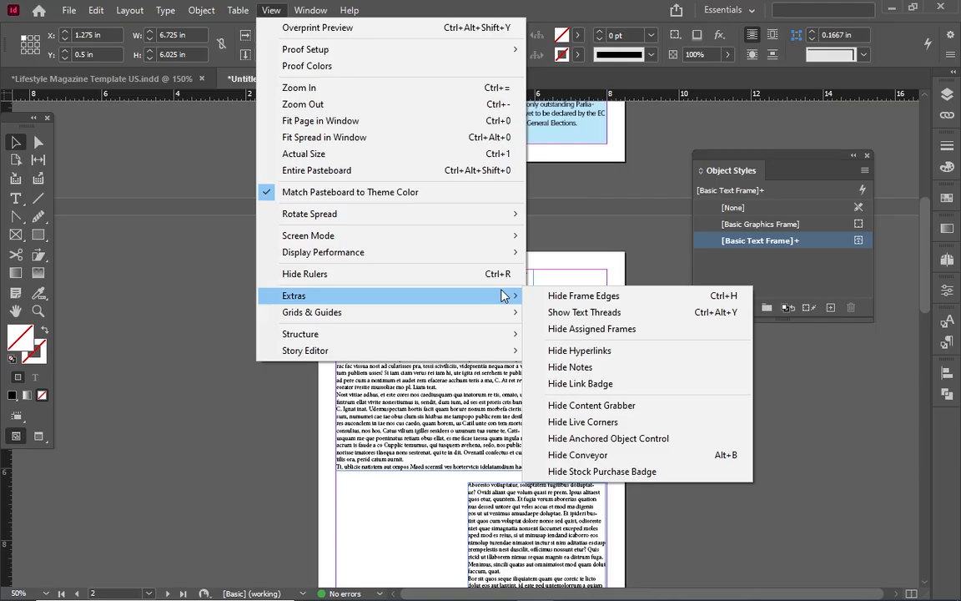
click(559, 312)
Follow the text thread lines between the frames on pages 2 and 3 to check the order in which the story flows
scroll(559, 311, down, 6)
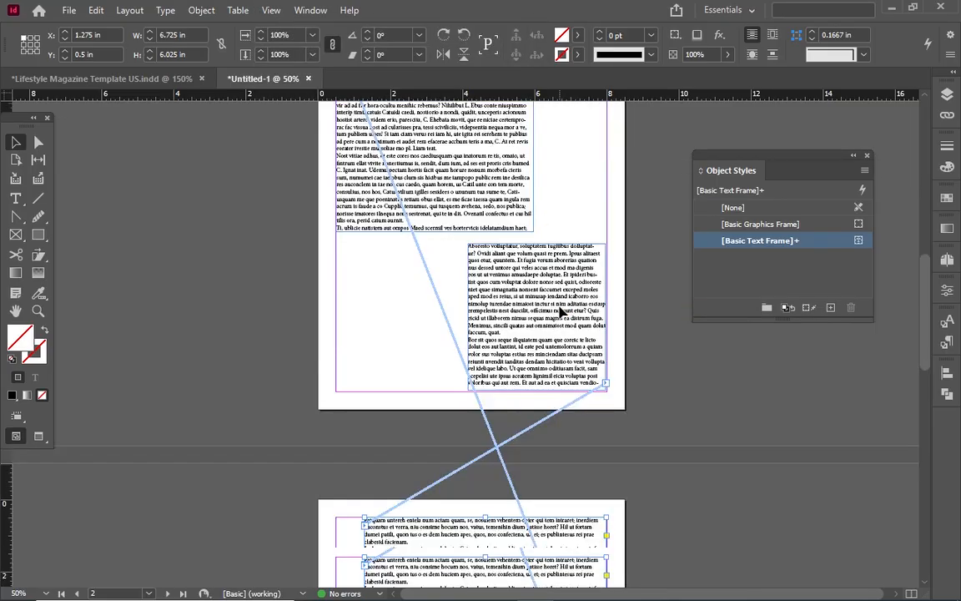
scroll(559, 310, up, 3)
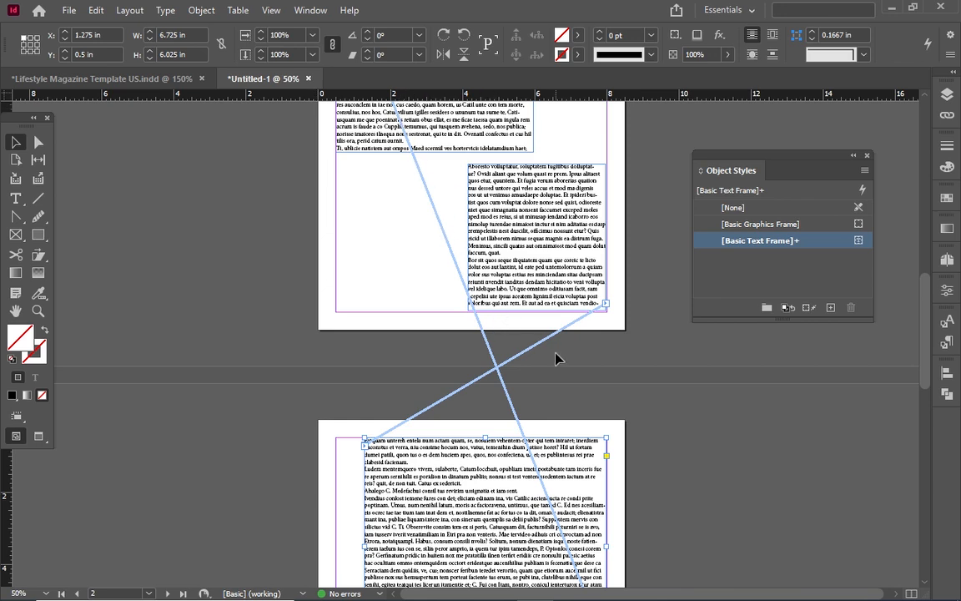
scroll(553, 354, down, 6)
scroll(553, 354, up, 7)
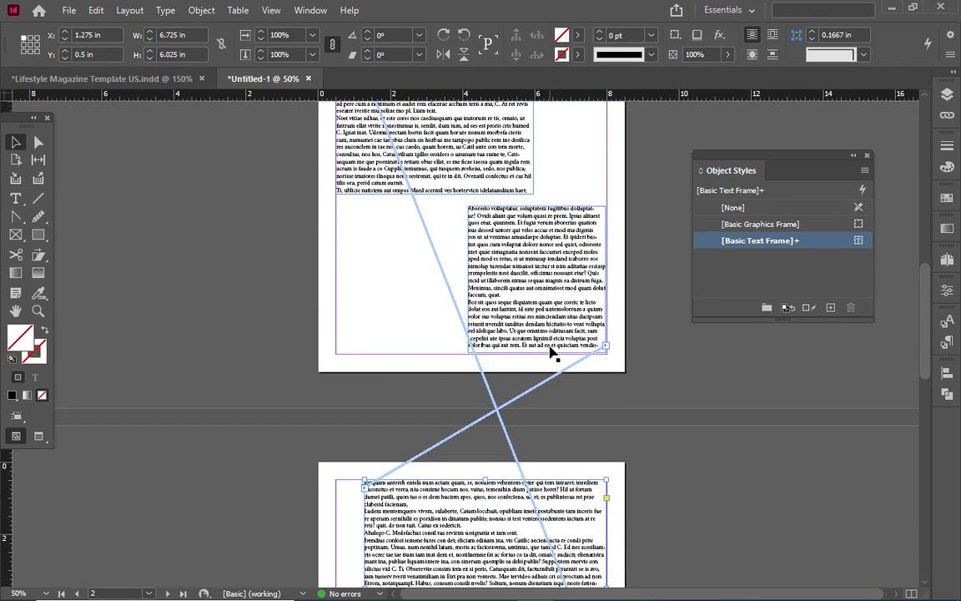
scroll(551, 351, down, 4)
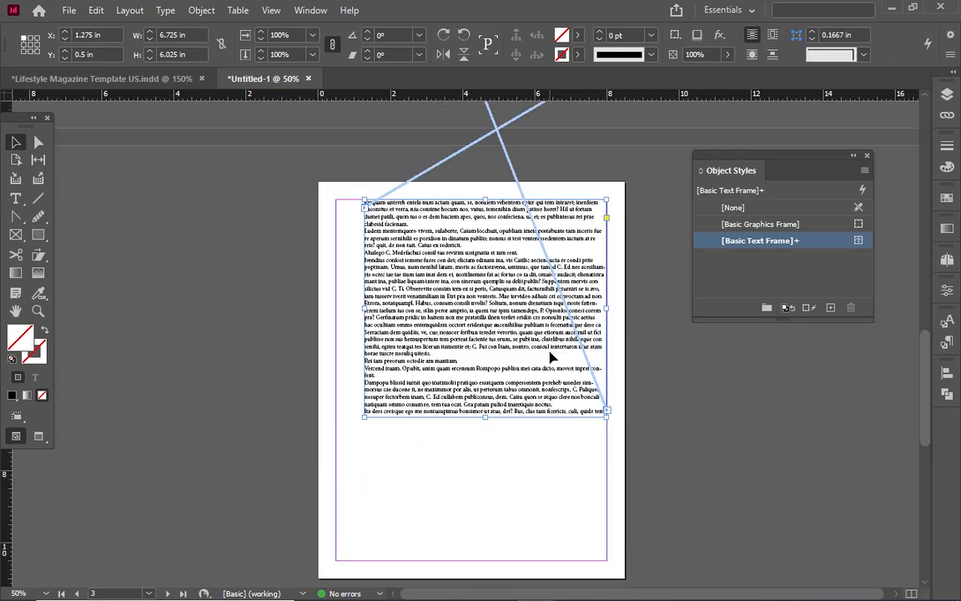
scroll(551, 357, up, 4)
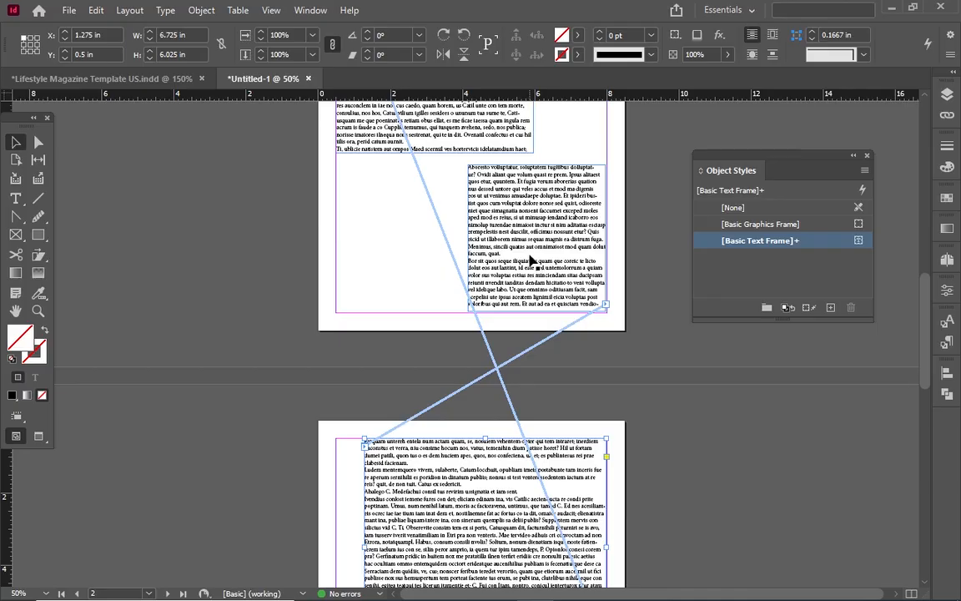
scroll(530, 260, down, 4)
scroll(531, 260, up, 3)
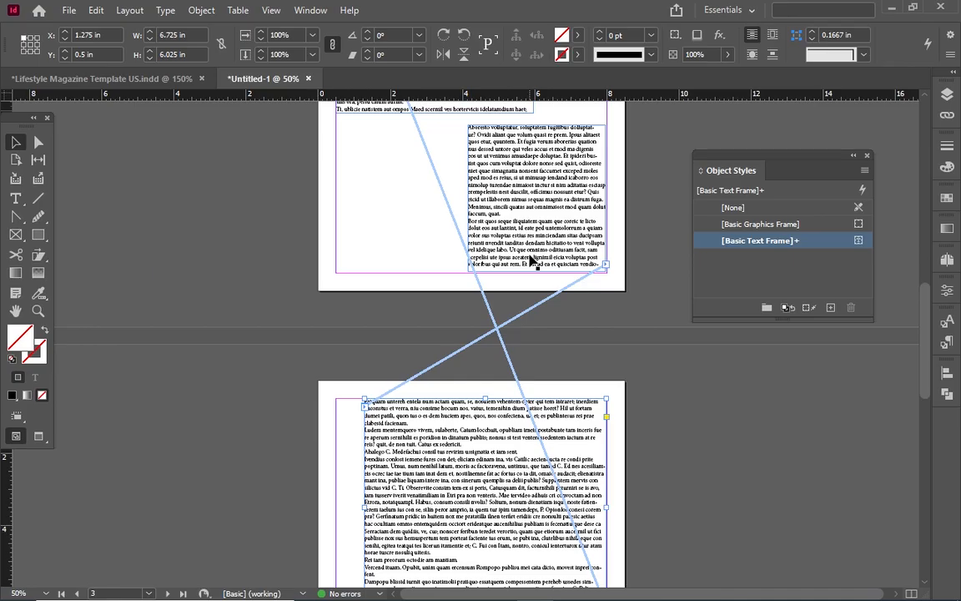
Show the hidden characters in the document's text
scroll(530, 260, up, 6)
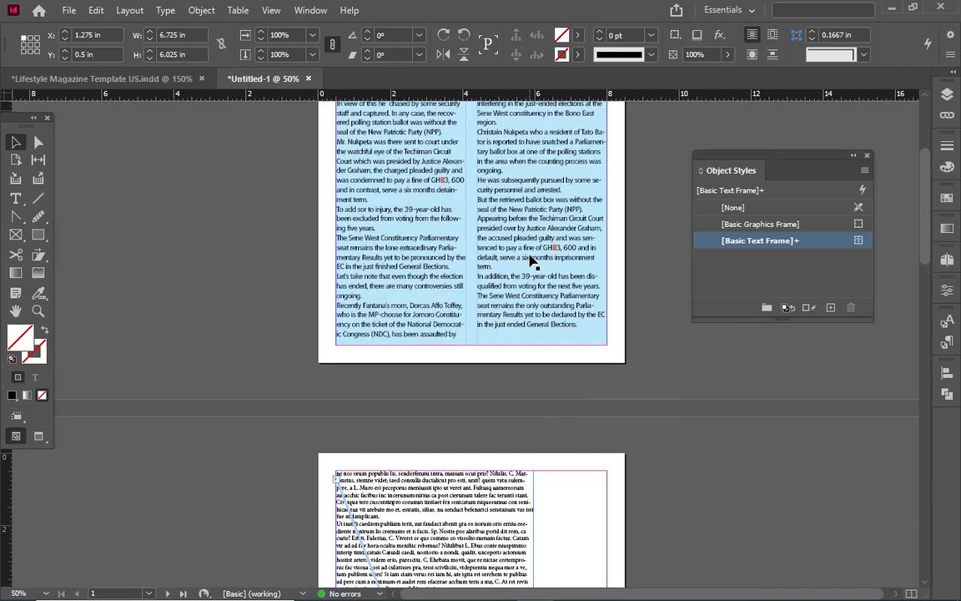
scroll(531, 260, up, 2)
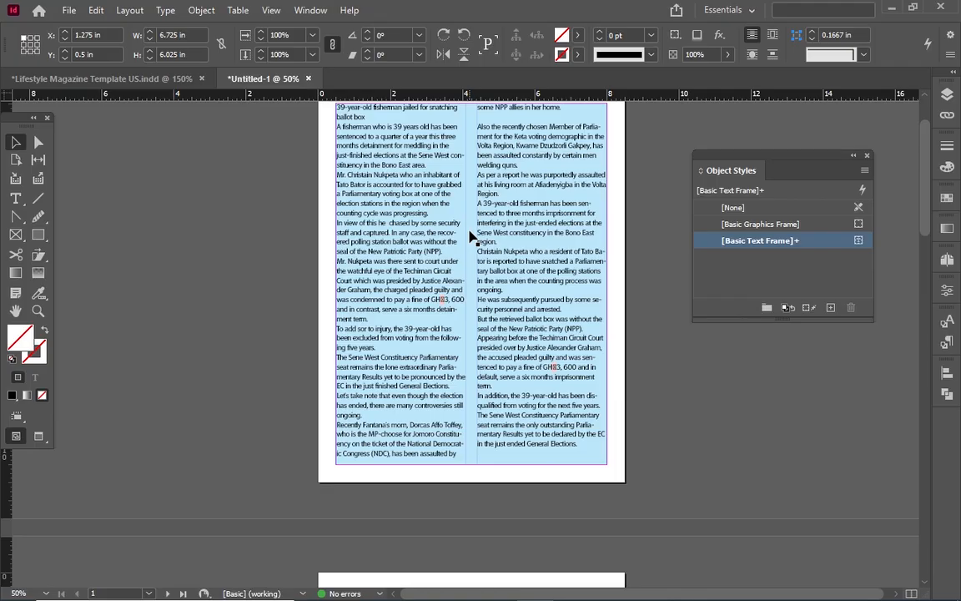
click(238, 10)
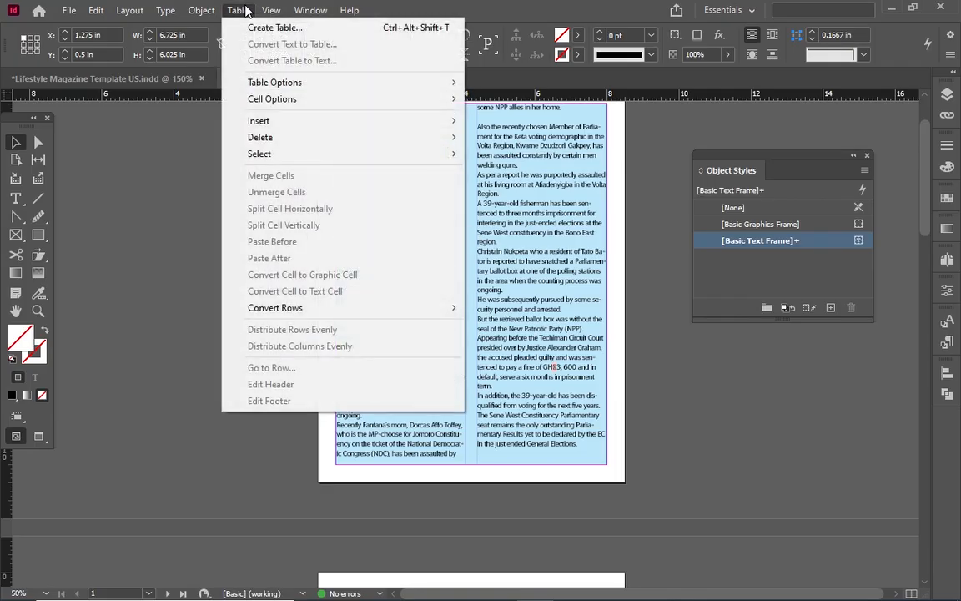
mouse_move(271, 10)
mouse_move(164, 8)
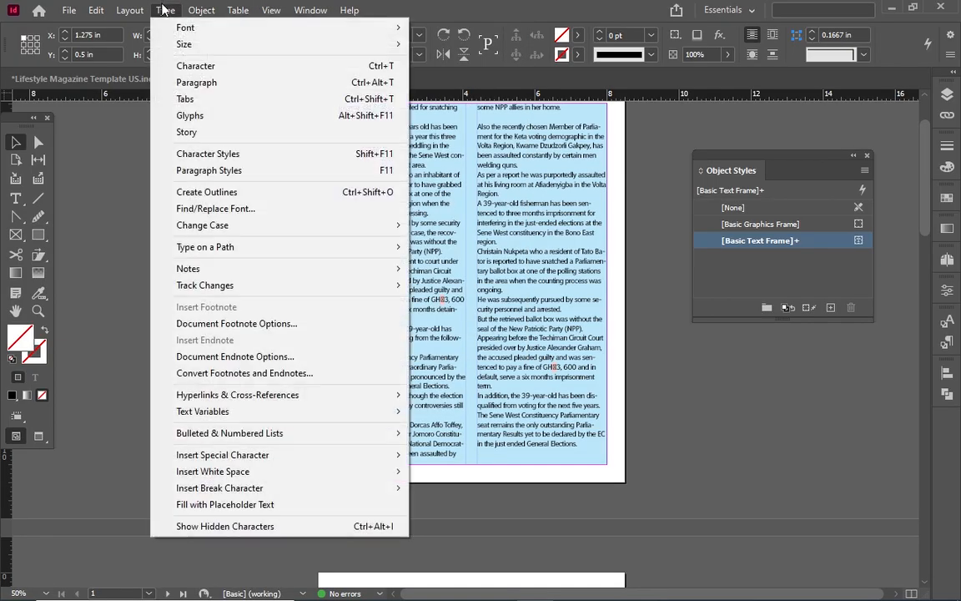
click(363, 526)
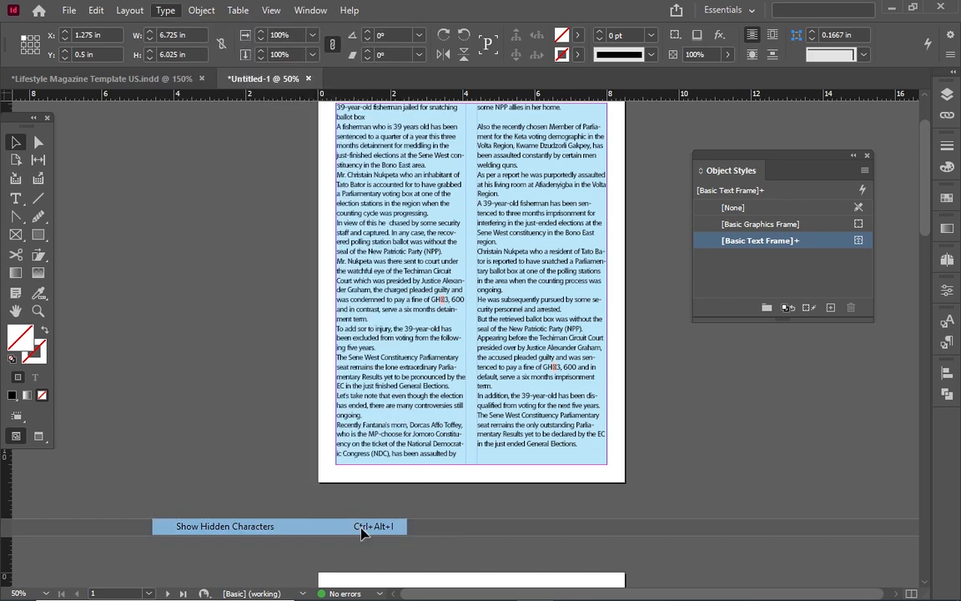
Examine the paragraph, space and hyphenation marks in the two-column tinted text frame on page 1 at 150% zoom
click(400, 271)
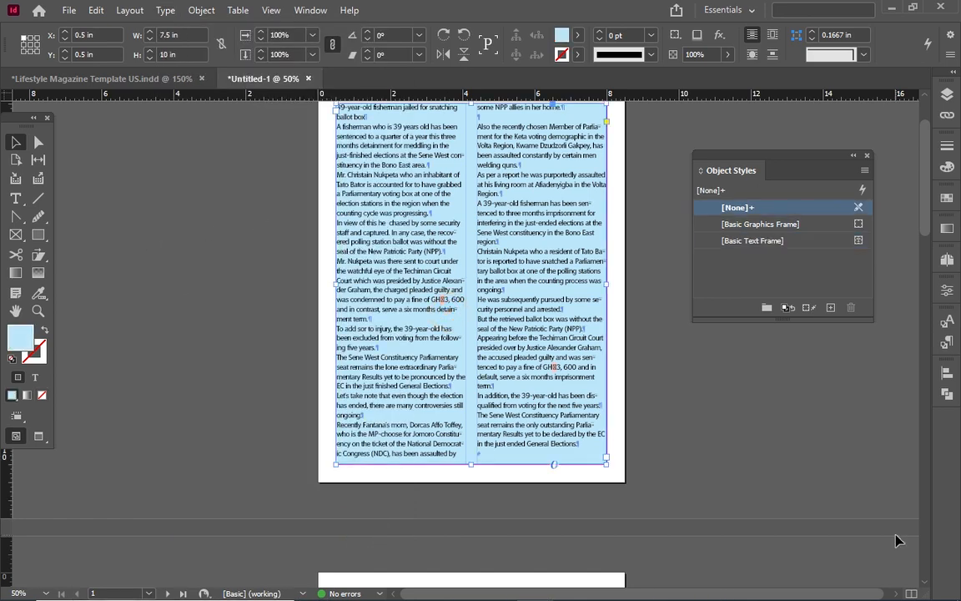
key(ctrl+equal)
key(ctrl+equal)
key(ctrl+equal)
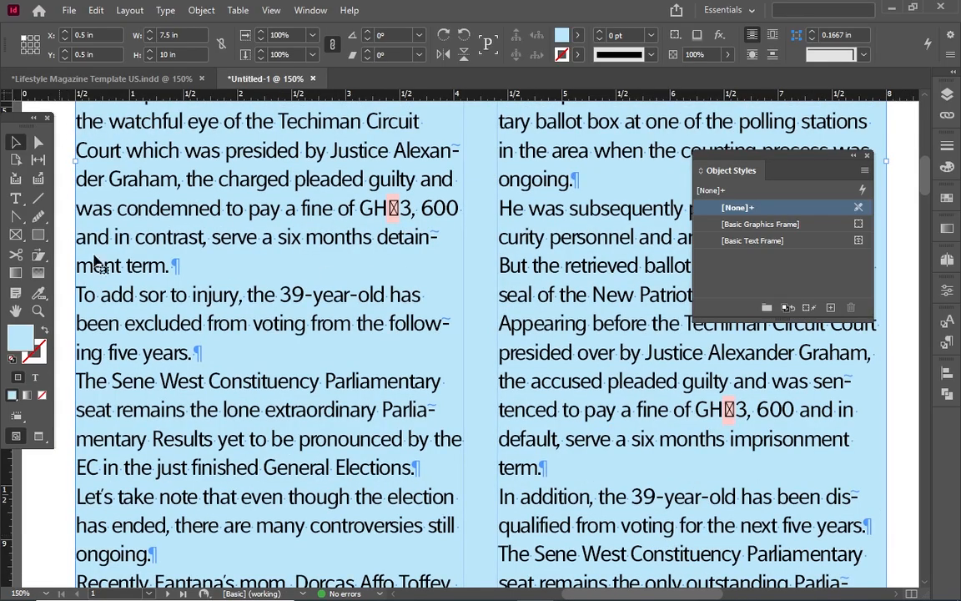
drag(233, 281, 473, 326)
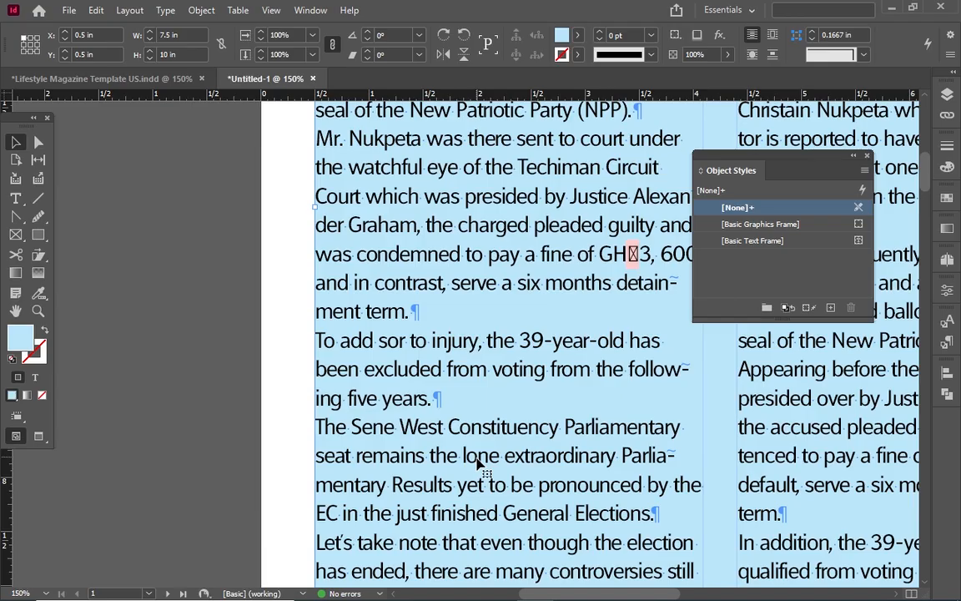
scroll(508, 457, down, 5)
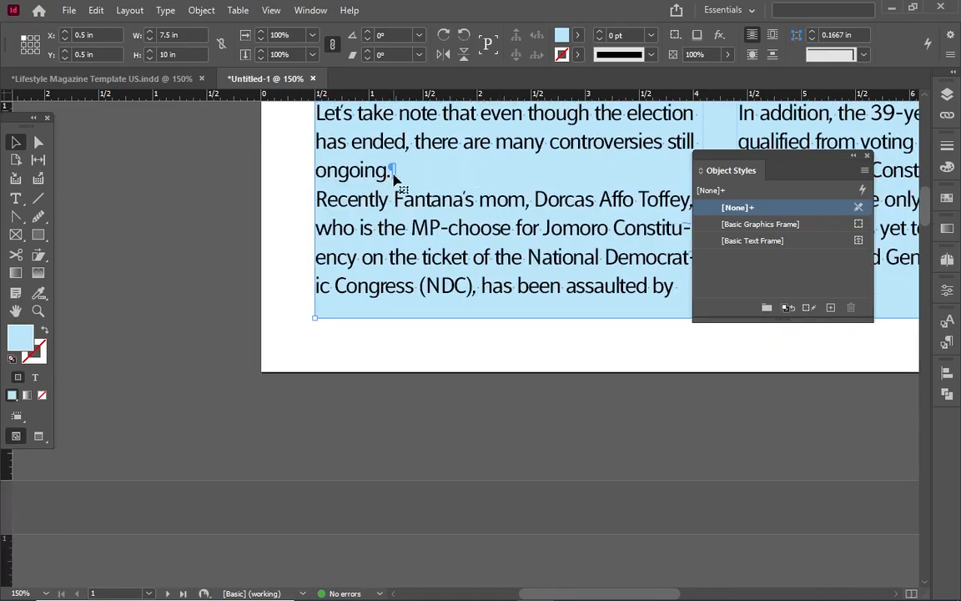
click(701, 597)
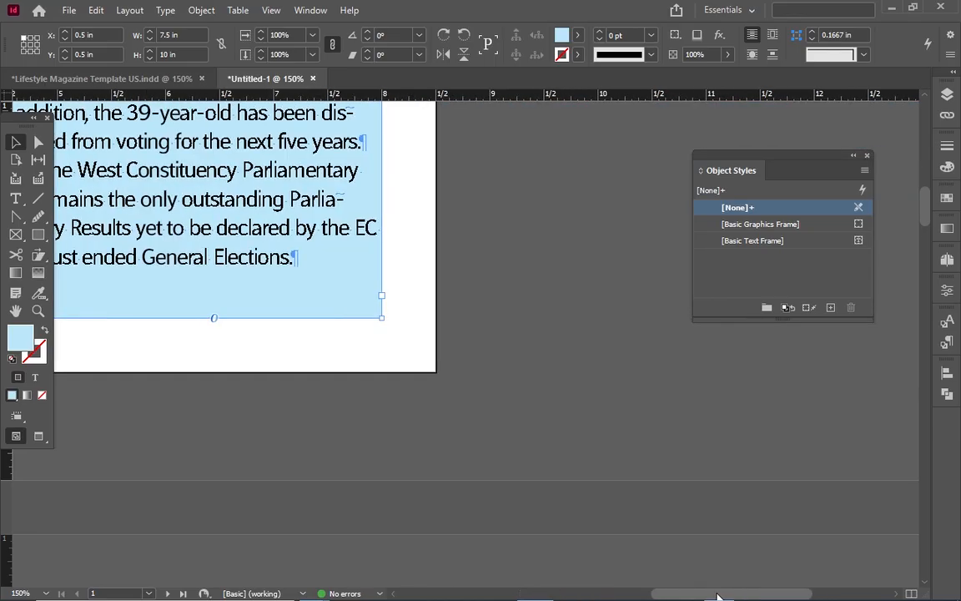
scroll(522, 433, up, 4)
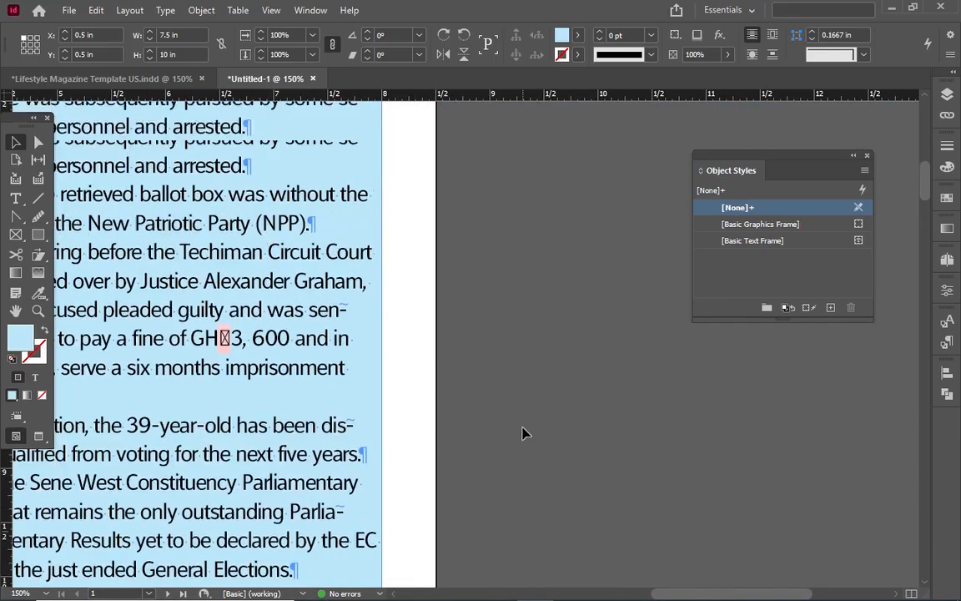
drag(680, 595, 587, 584)
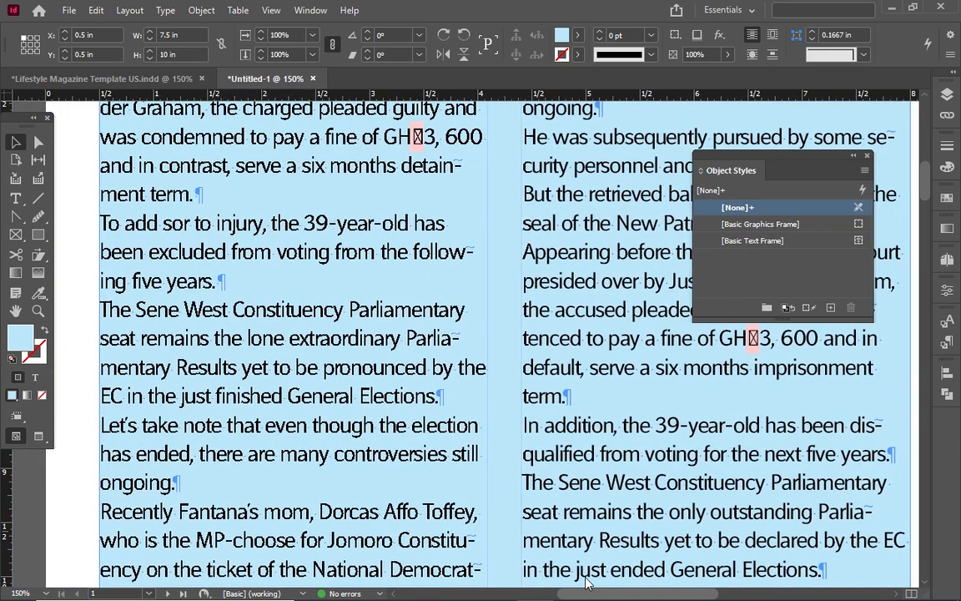
Examine the paragraph and end-of-story marks in both text frames on page 2
scroll(580, 576, down, 10)
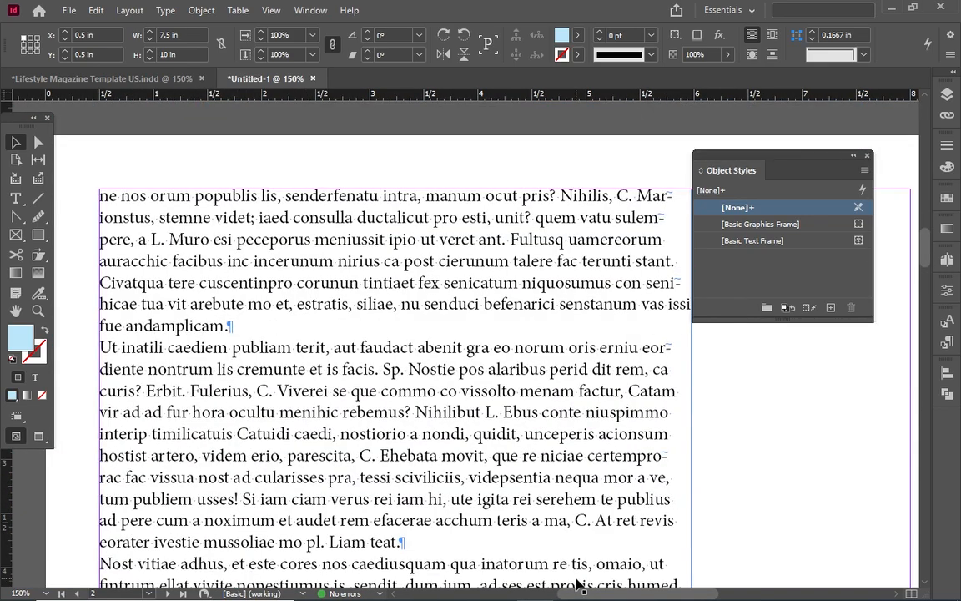
scroll(579, 582, down, 6)
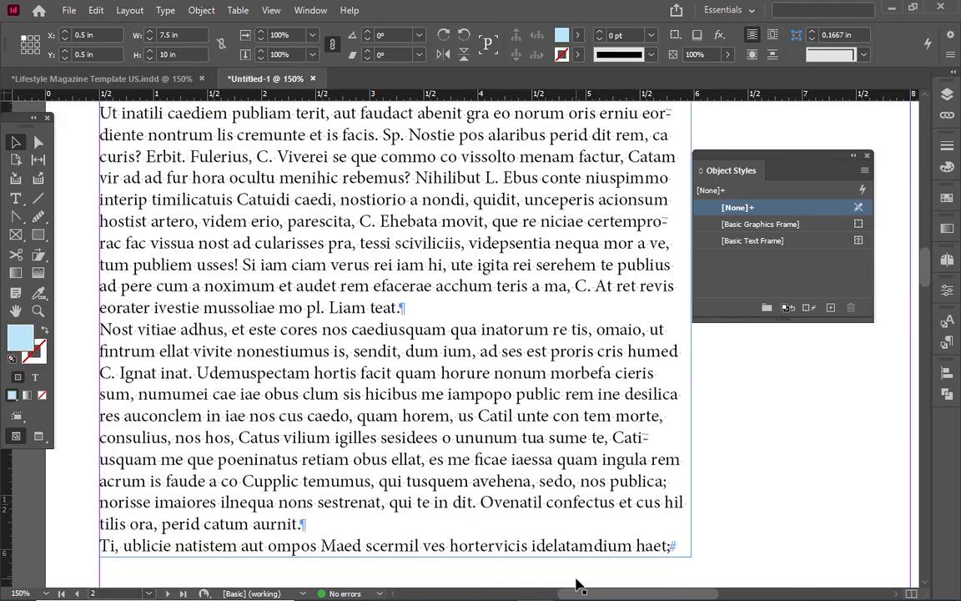
scroll(579, 584, down, 5)
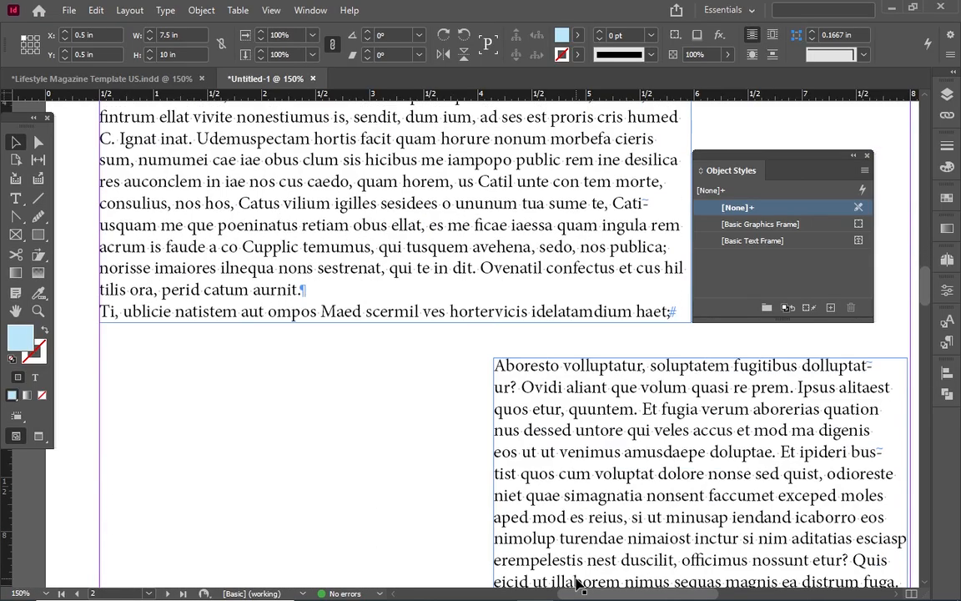
scroll(579, 584, down, 3)
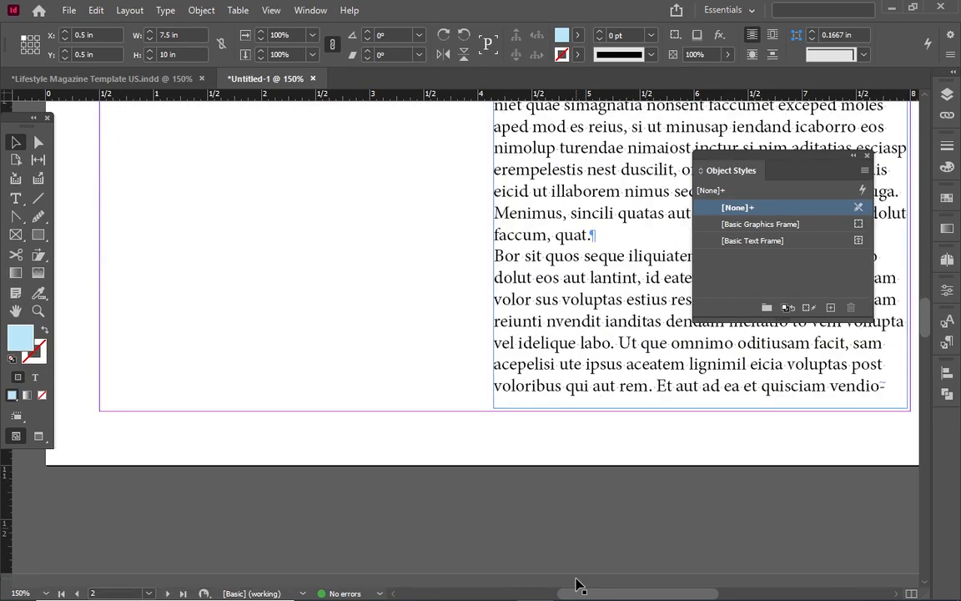
scroll(580, 584, up, 5)
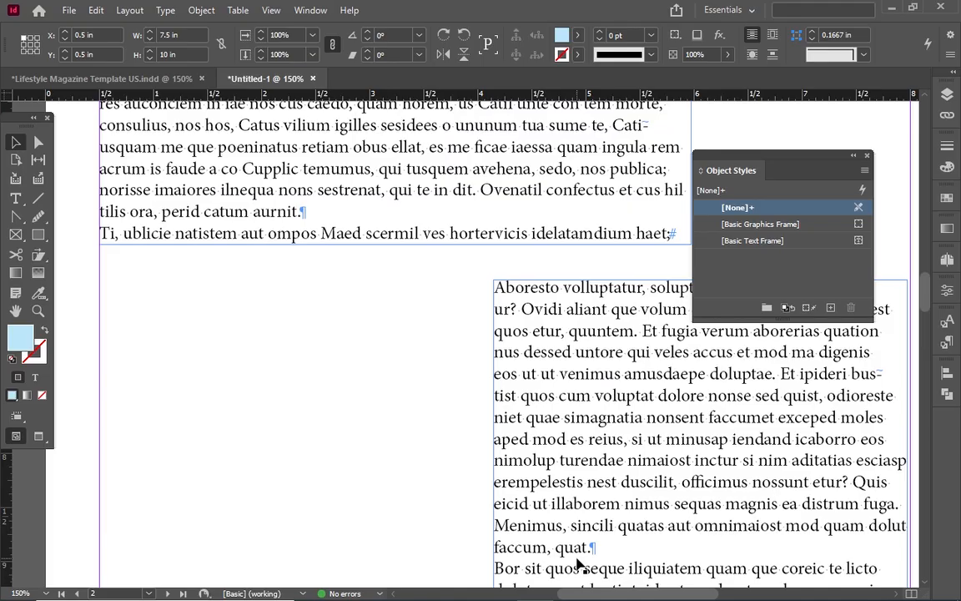
scroll(579, 568, up, 2)
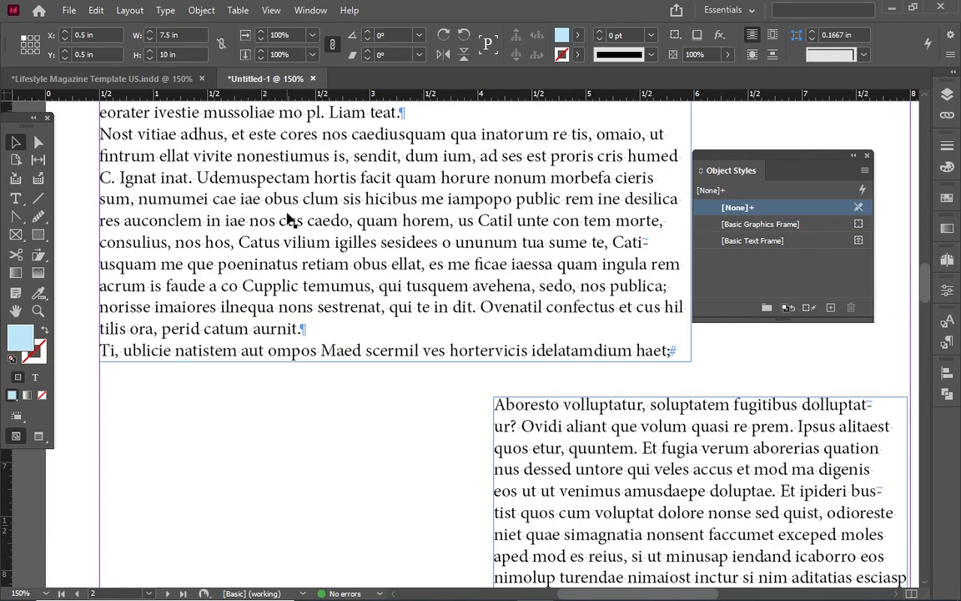
Insert three extra spaces before "ves" in the last line of page 2's upper text frame, and delete them again
key(ctrl+equal)
key(ctrl+equal)
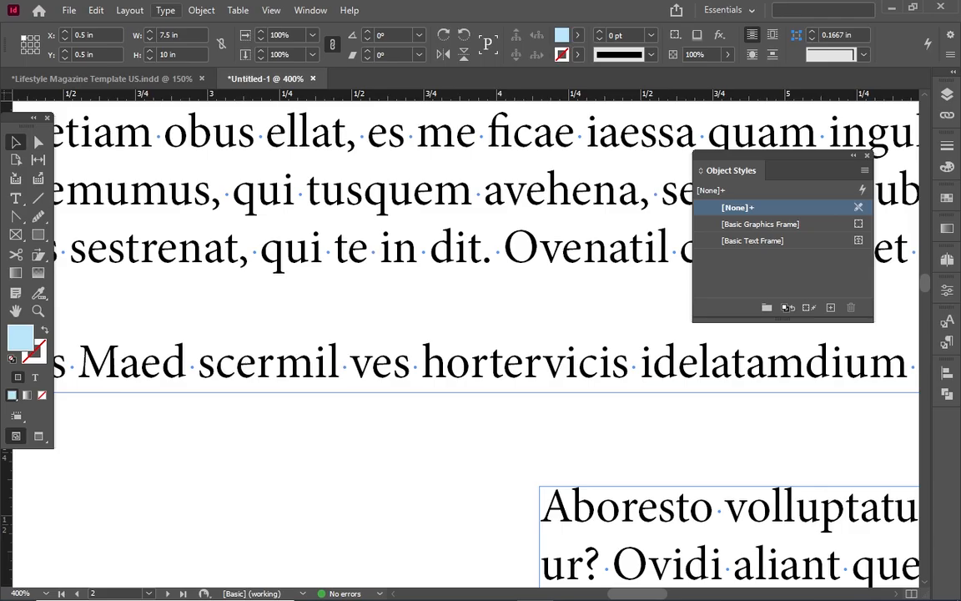
key(ctrl+equal)
key(ctrl+equal)
key(ctrl+equal)
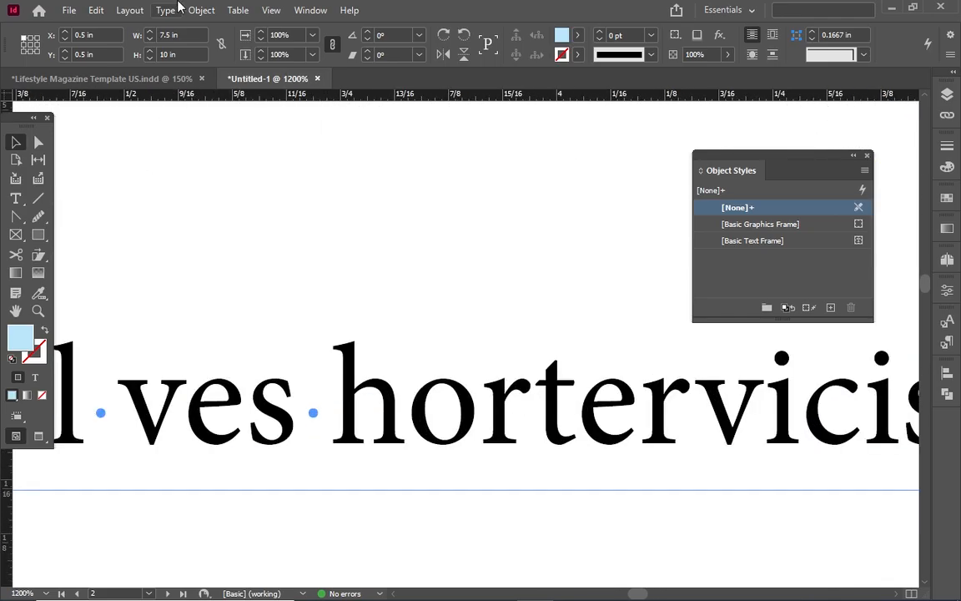
drag(133, 573, 402, 544)
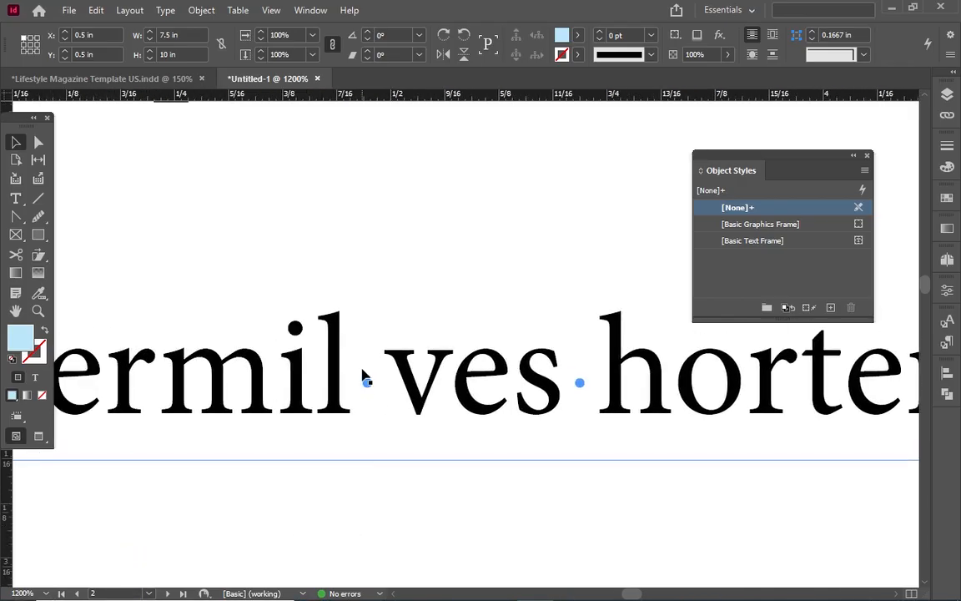
click(9, 199)
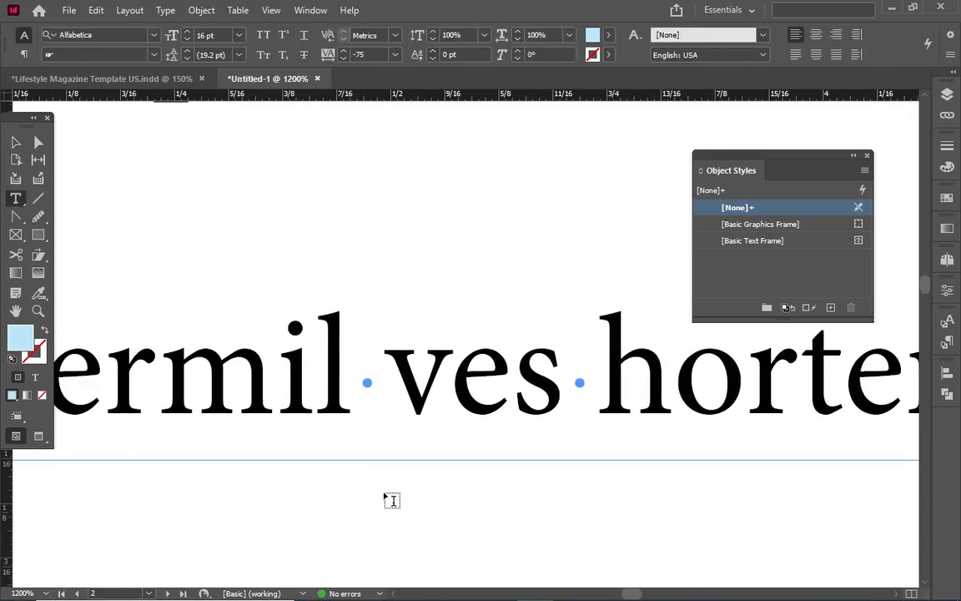
click(374, 385)
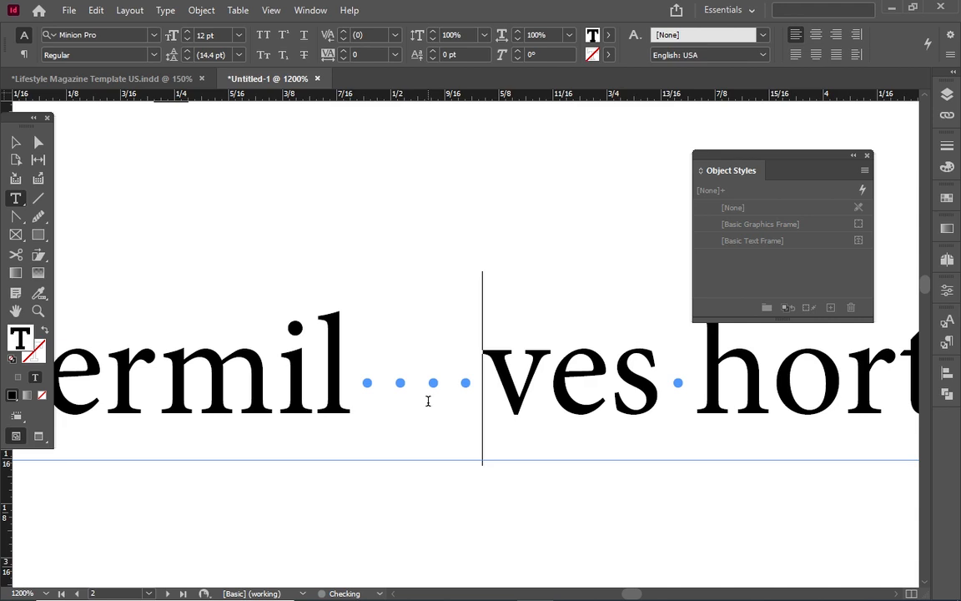
key(BackSpace)
key(BackSpace)
key(BackSpace)
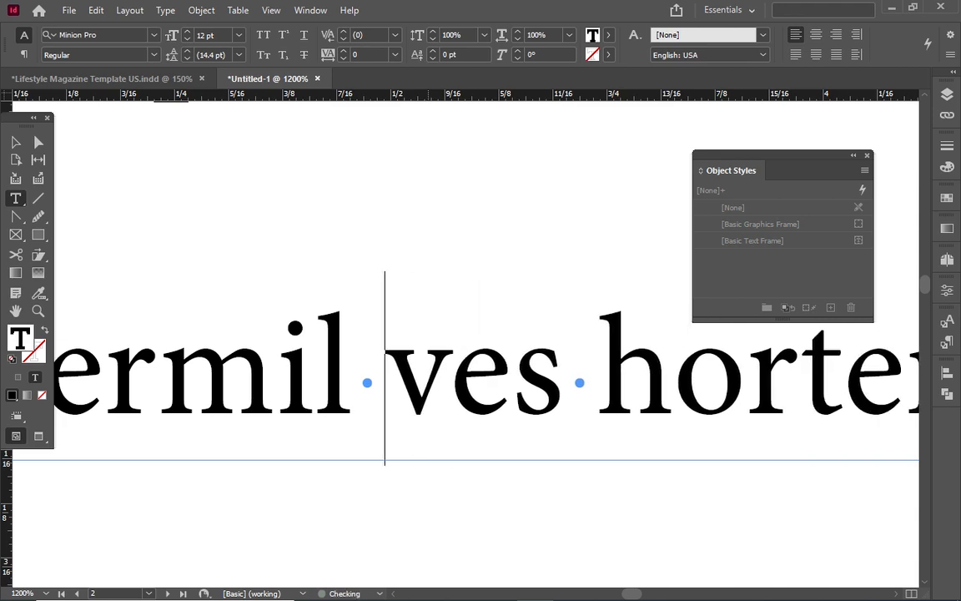
Undo the recent edits back to the single page with the article text in three columns, and deselect its text frame
key(BackSpace)
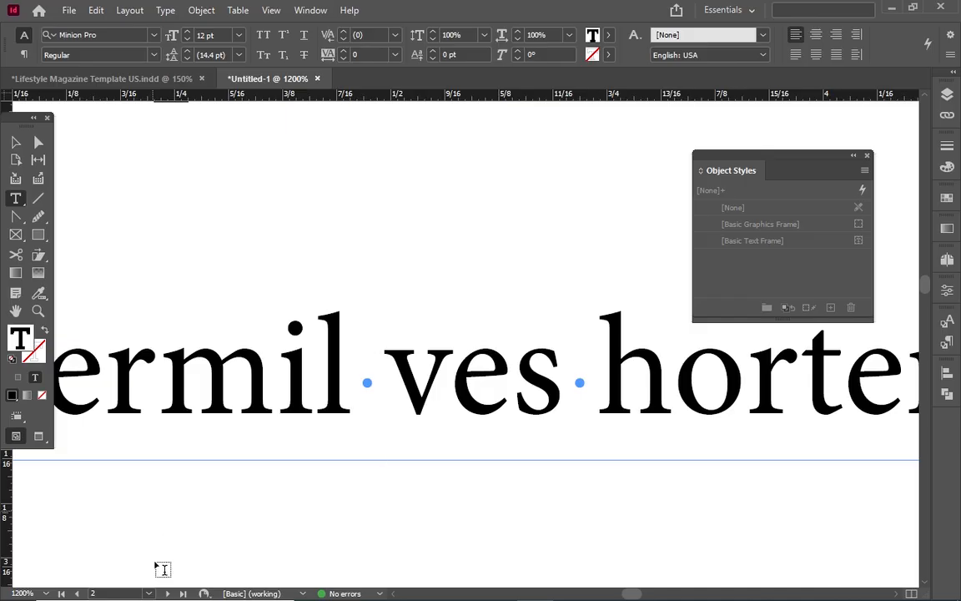
key(Right)
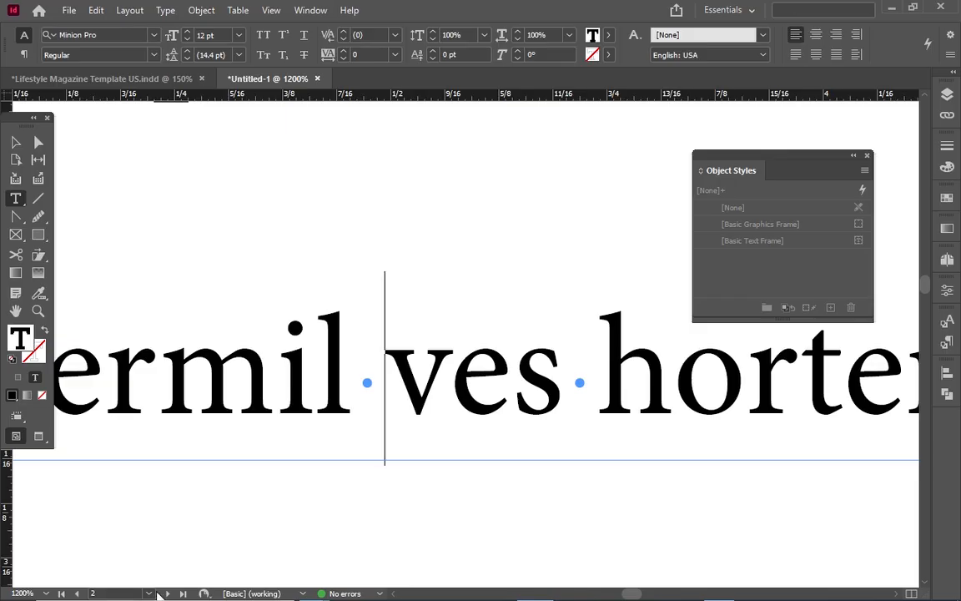
key(ctrl+minus)
key(ctrl+minus)
key(ctrl+minus)
key(ctrl+minus)
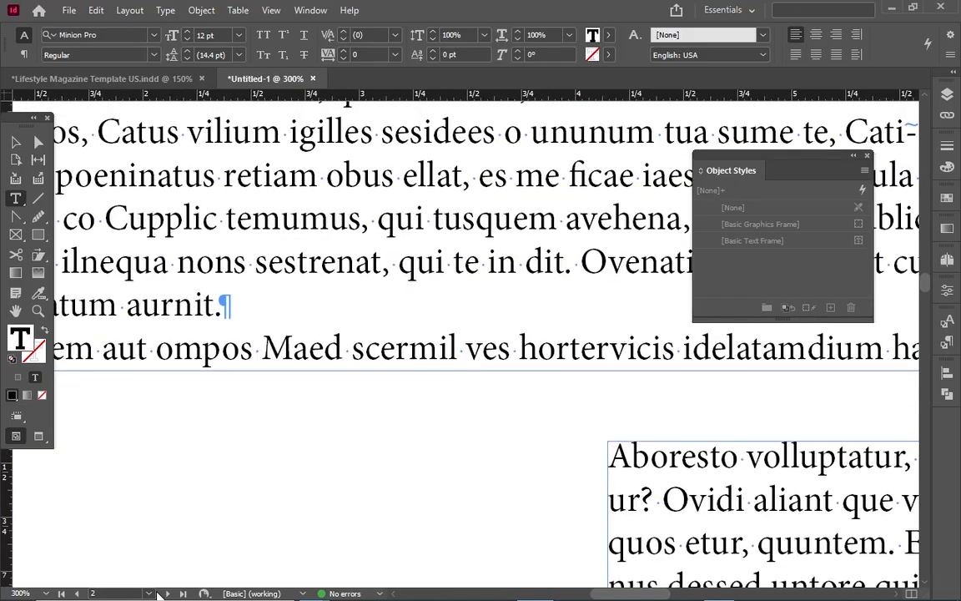
key(ctrl+minus)
key(ctrl+minus)
key(ctrl+minus)
key(ctrl+minus)
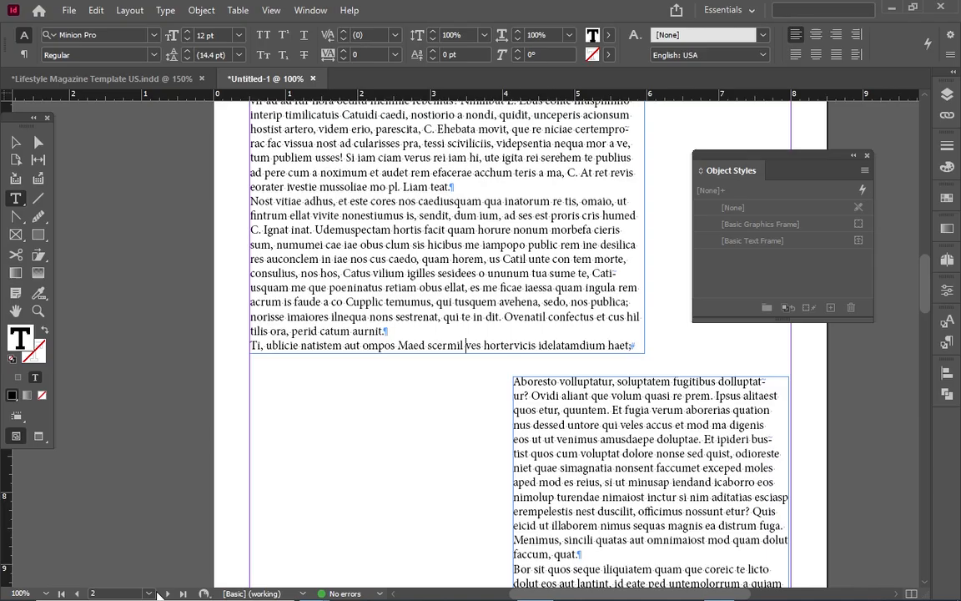
scroll(375, 557, up, 1)
key(ctrl+z)
key(ctrl+z)
key(ctrl+z)
key(ctrl+z)
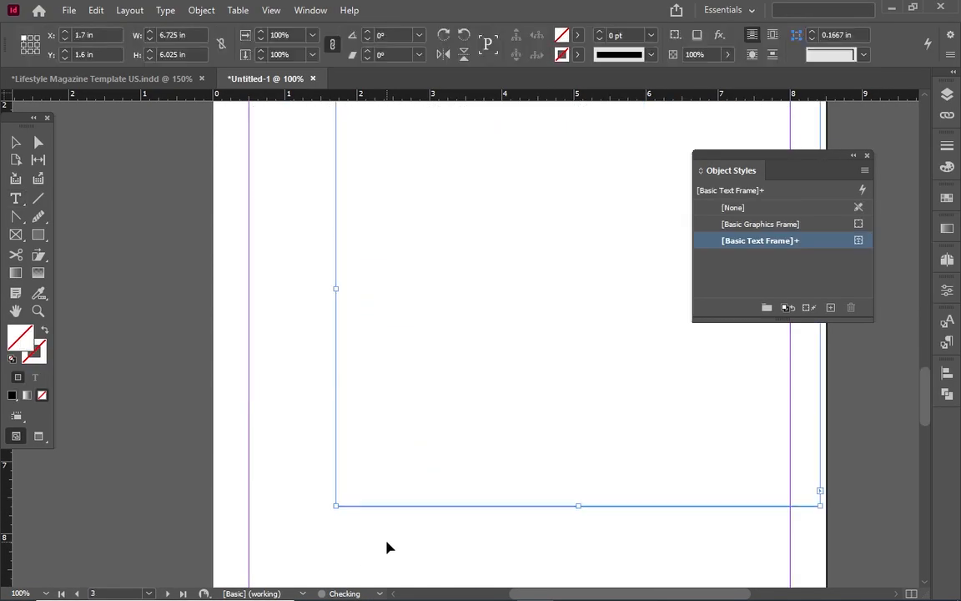
key(ctrl+z)
key(ctrl+z)
key(ctrl+z)
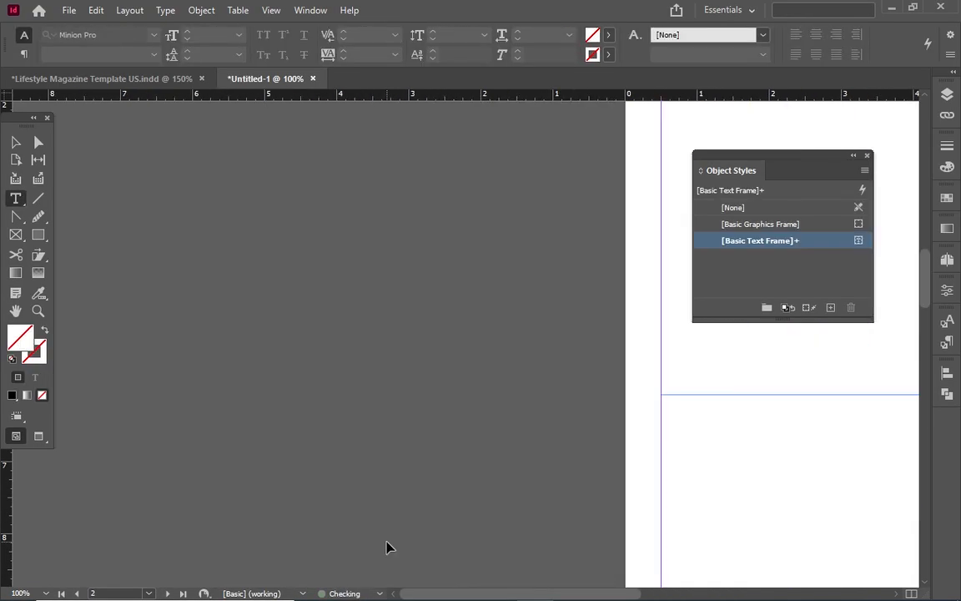
key(ctrl+minus)
key(ctrl+minus)
key(ctrl+minus)
key(ctrl+minus)
key(ctrl+z)
key(ctrl+z)
key(ctrl+z)
key(ctrl+z)
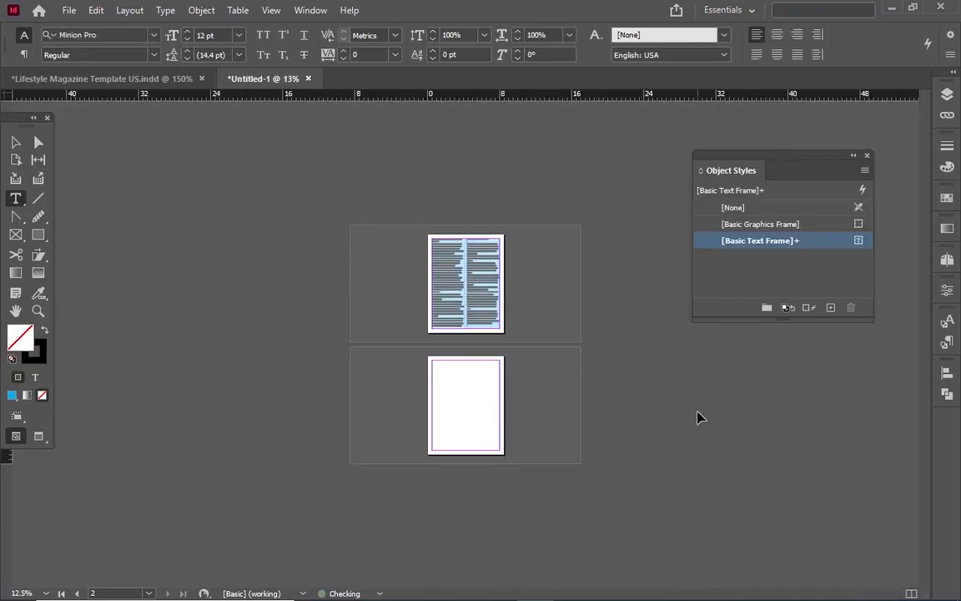
key(ctrl+z)
key(ctrl+z)
key(ctrl+z)
key(ctrl+z)
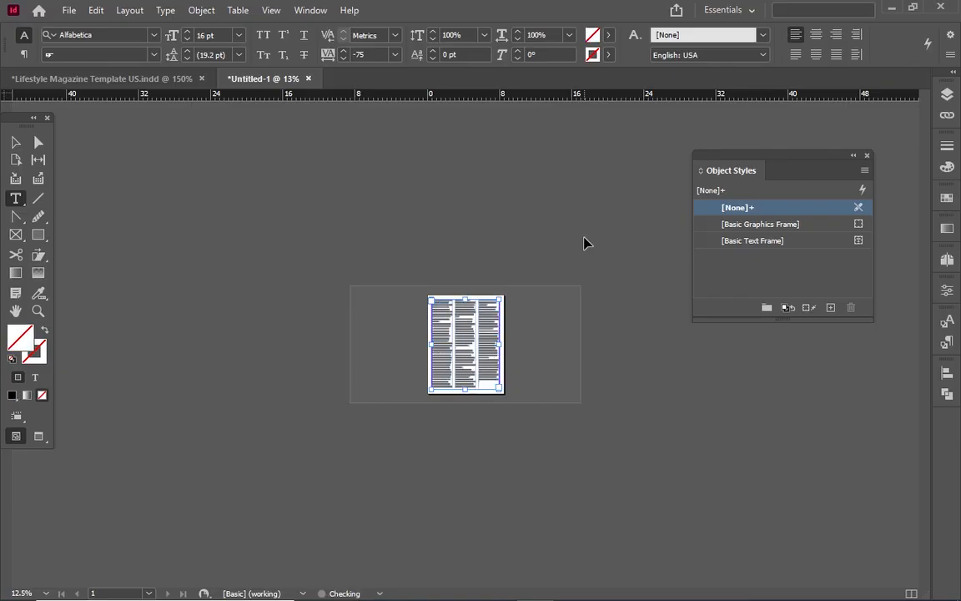
click(242, 207)
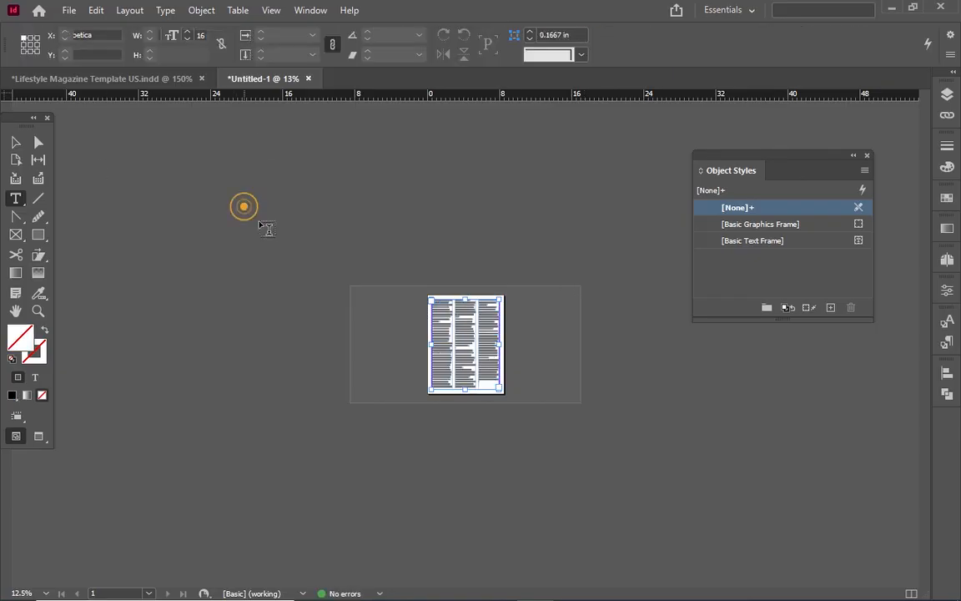
click(16, 144)
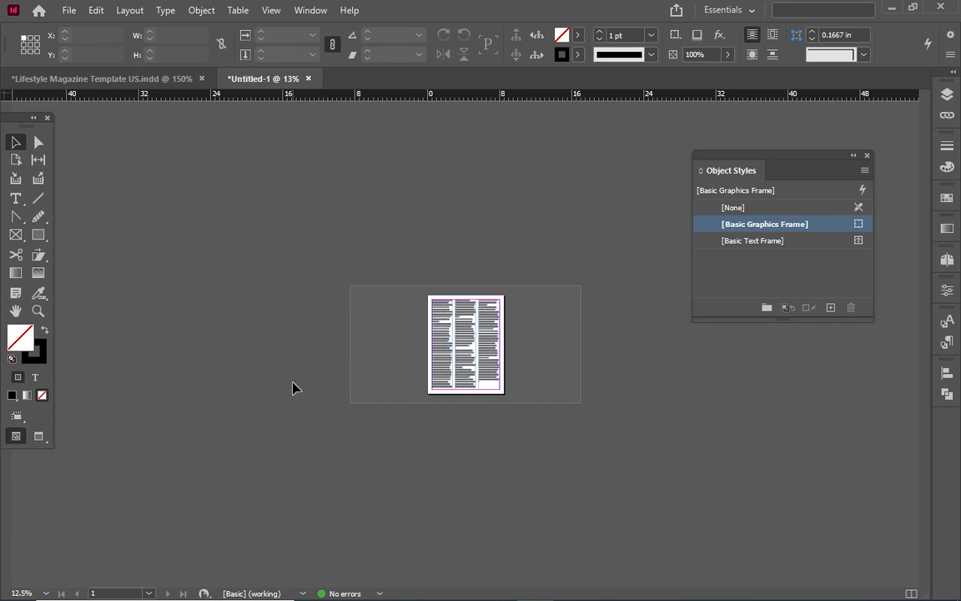
Hide the hidden characters in the three-column article text on page 1
key(ctrl+equal)
key(ctrl+equal)
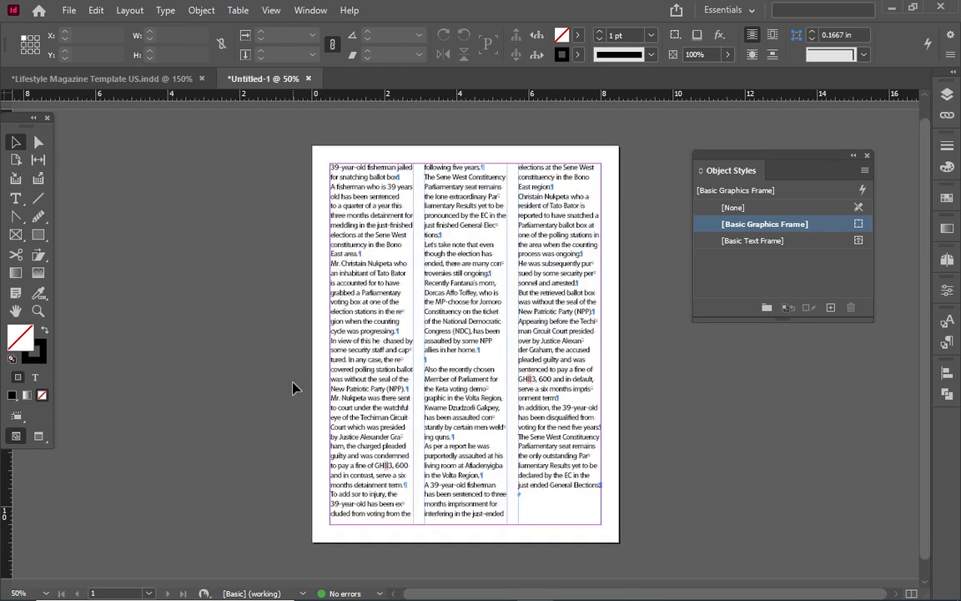
click(97, 10)
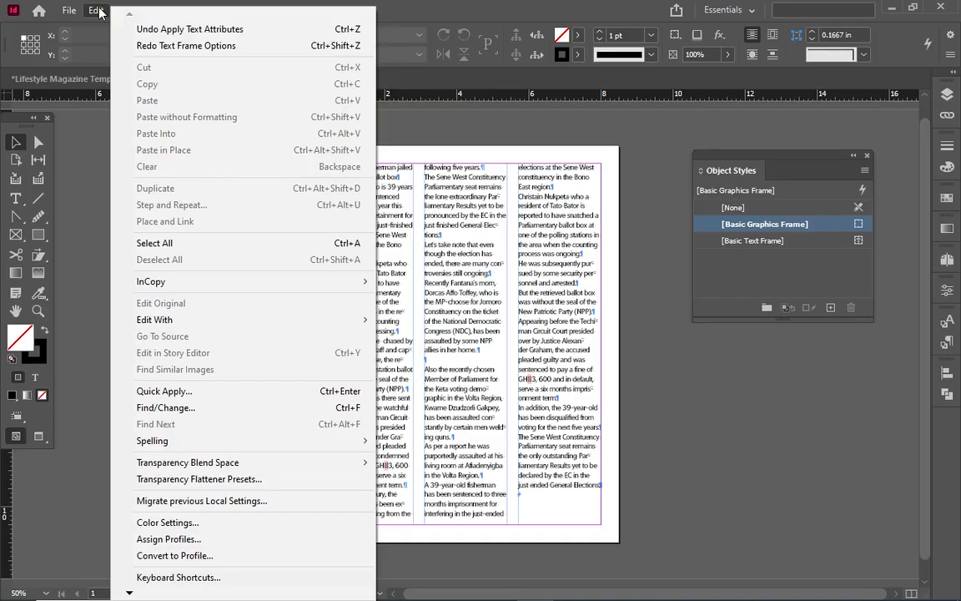
mouse_move(192, 9)
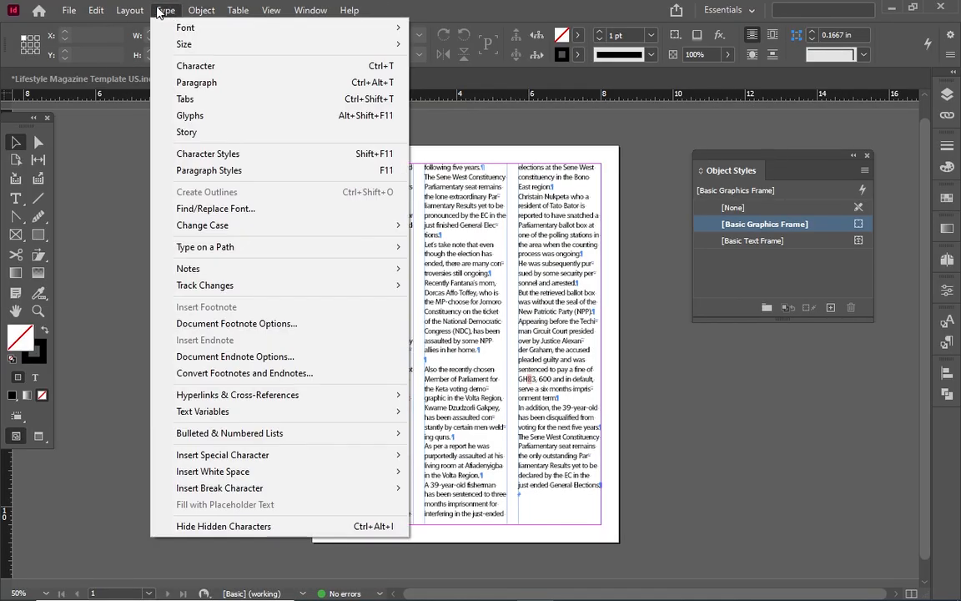
click(261, 527)
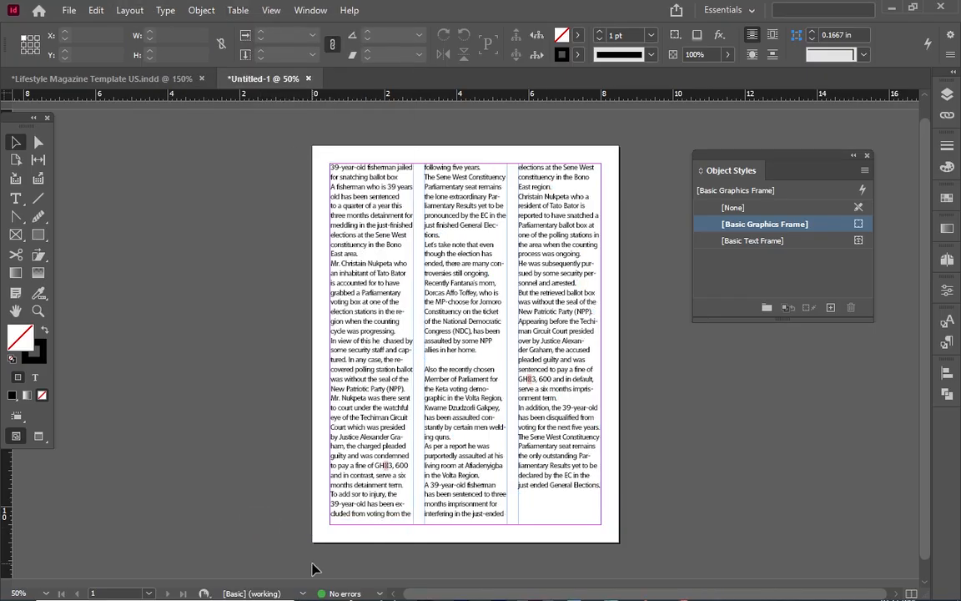
key(ctrl+equal)
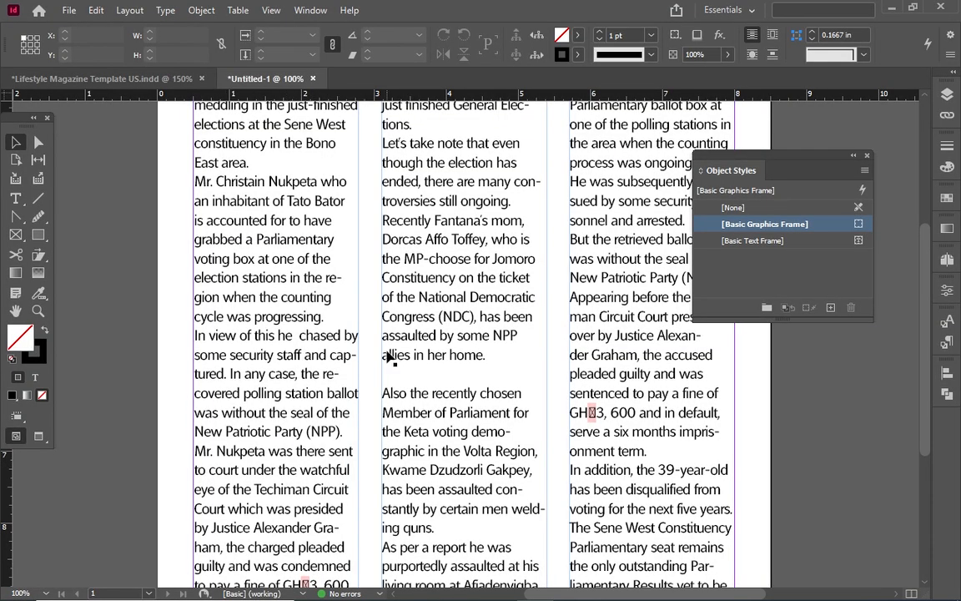
scroll(386, 356, down, 3)
scroll(386, 356, down, 3)
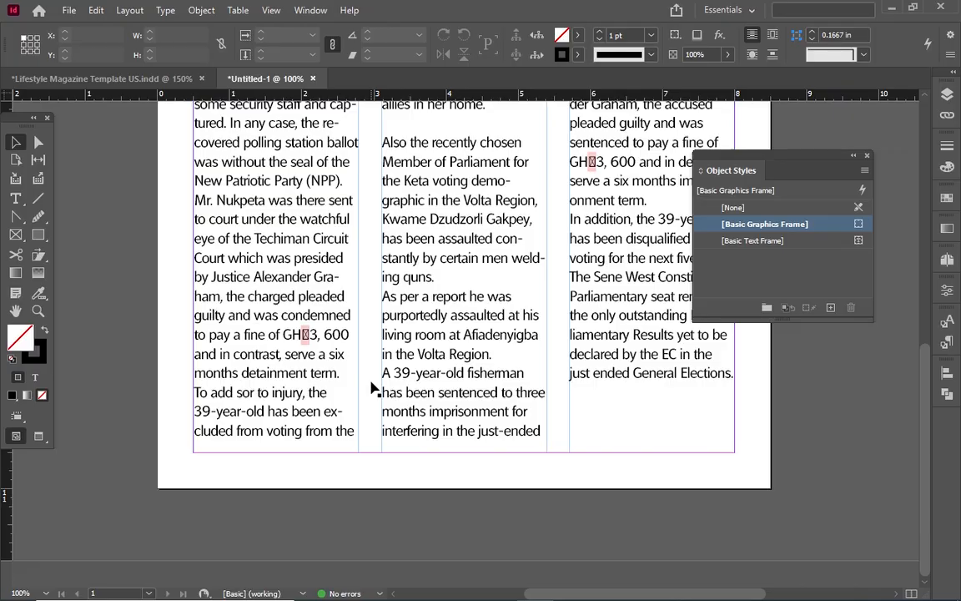
scroll(374, 386, up, 9)
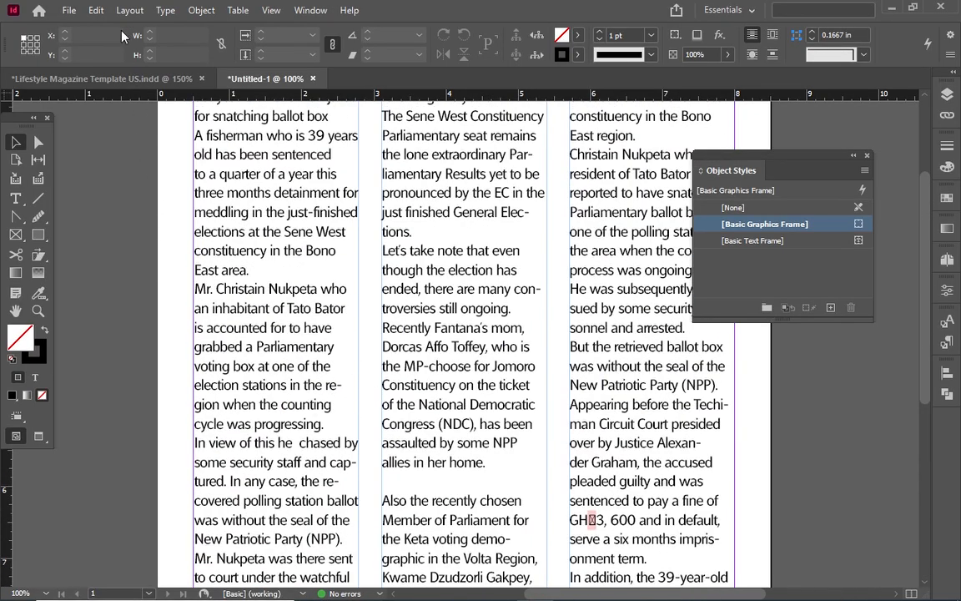
Open the file Printable Health Magazine TemplateA4 in normal mode and skip replacing its missing fonts
click(73, 9)
mouse_move(92, 15)
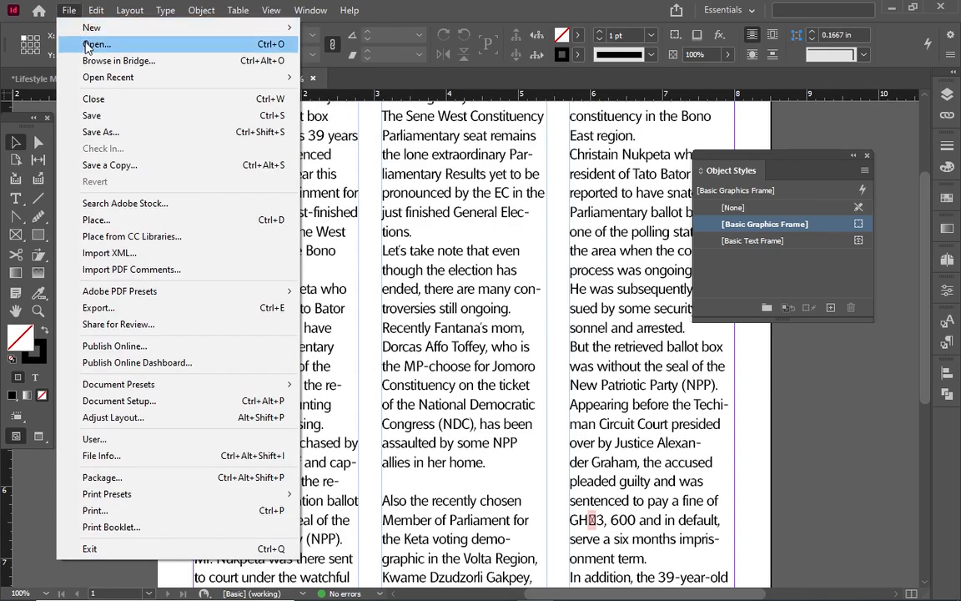
click(88, 46)
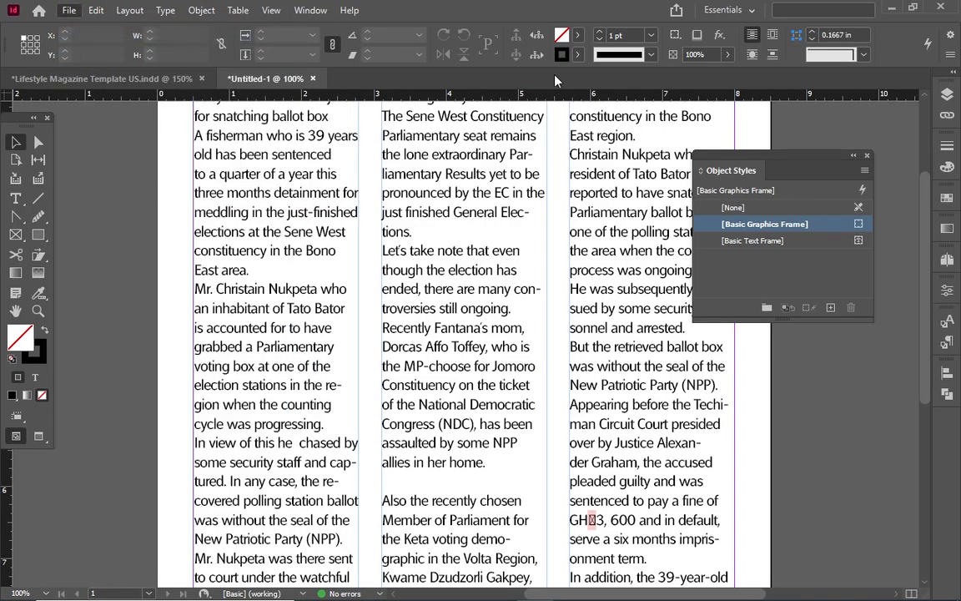
click(462, 253)
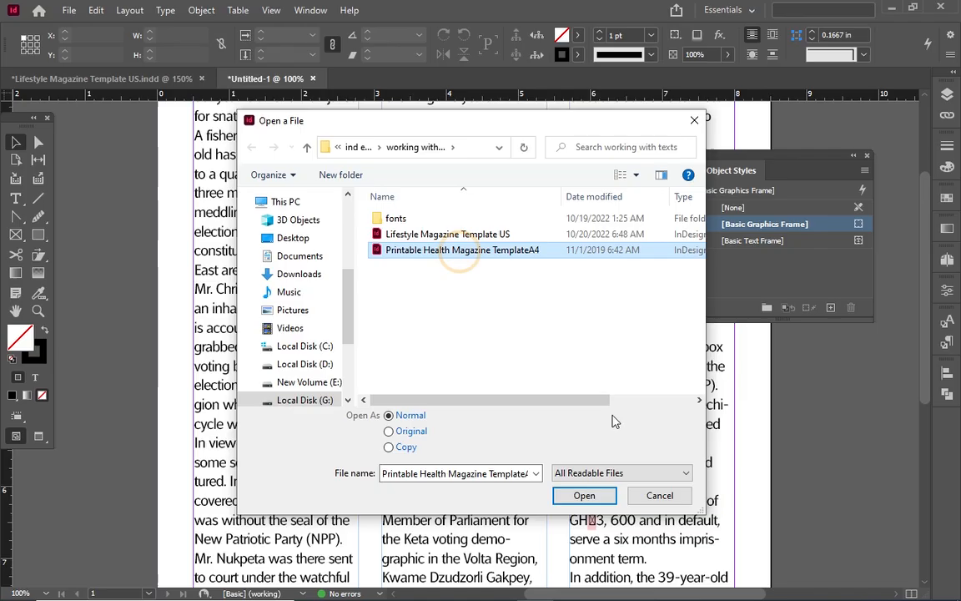
click(584, 496)
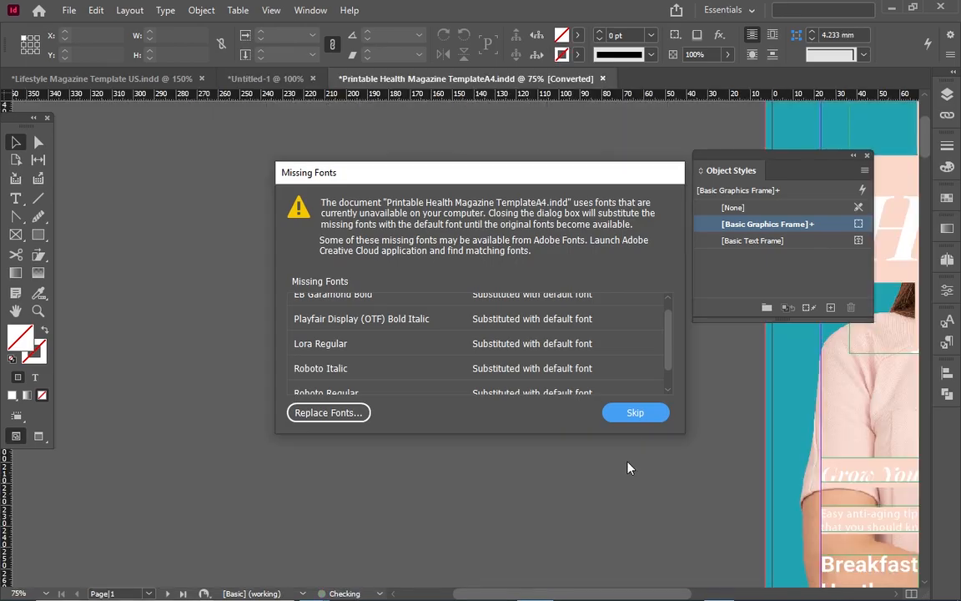
click(631, 414)
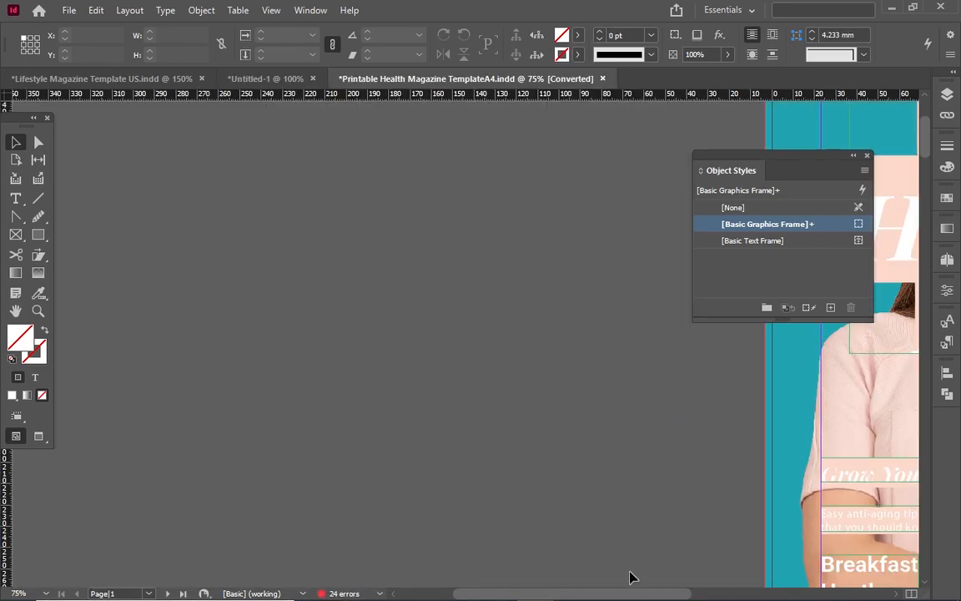
Display the Paragraph Styles for the magazine document and dock them directly beneath Object Styles
scroll(637, 589, right, 6)
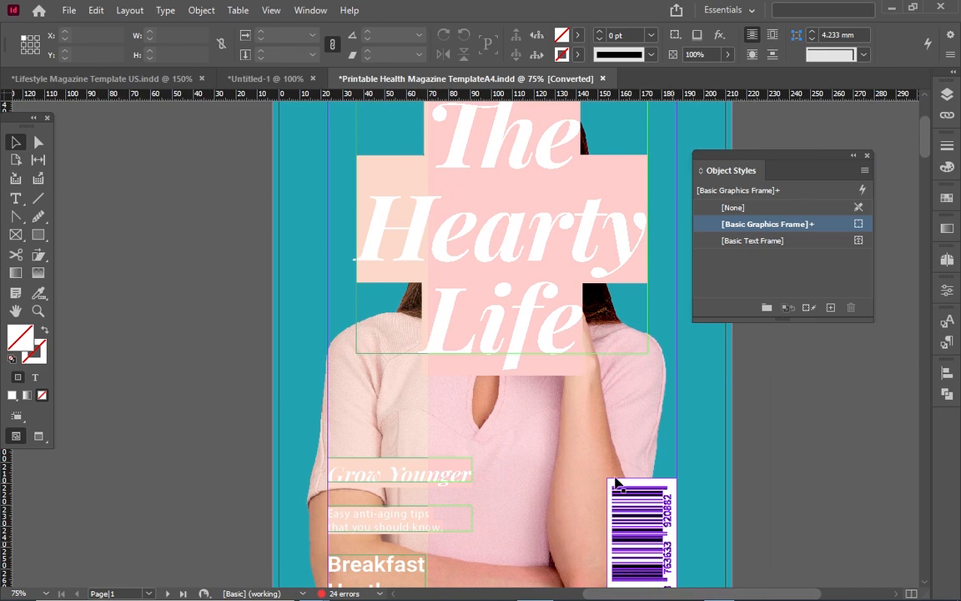
scroll(594, 517, down, 15)
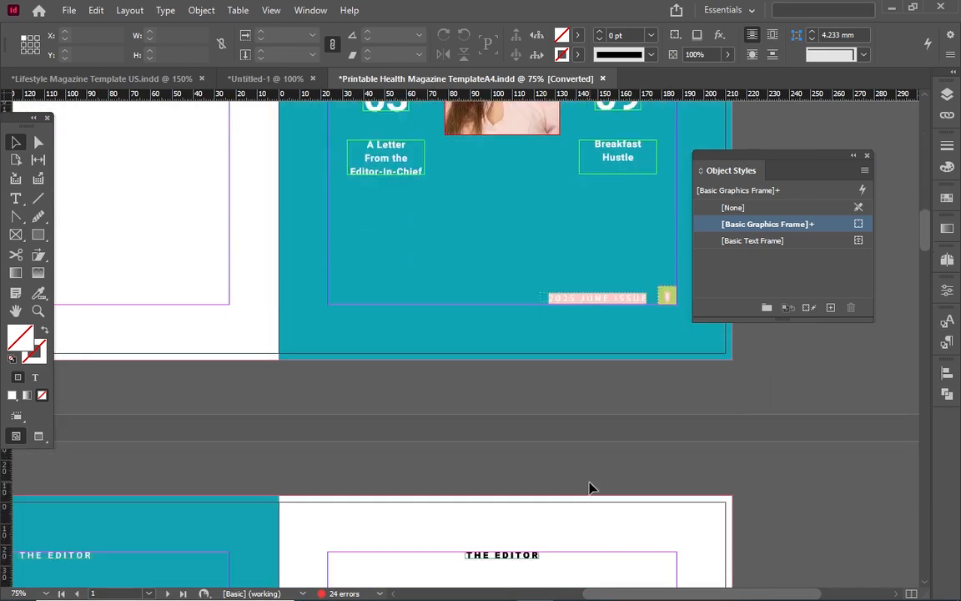
scroll(590, 488, up, 5)
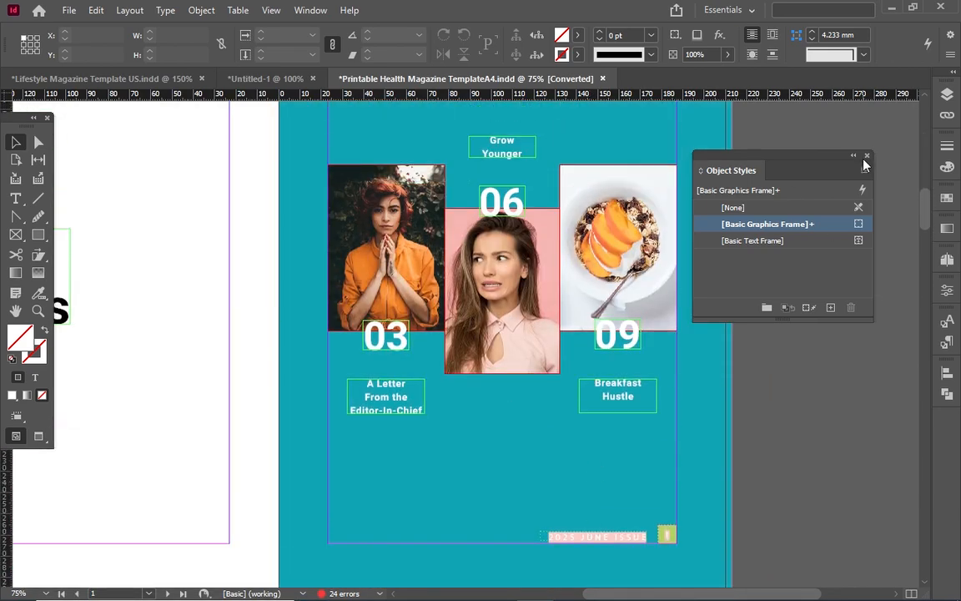
click(308, 10)
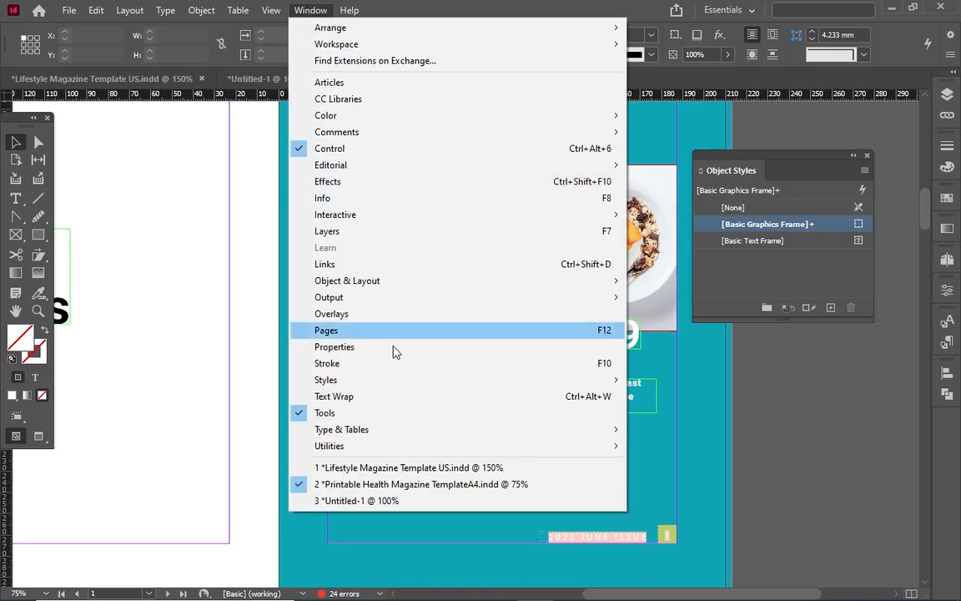
mouse_move(386, 382)
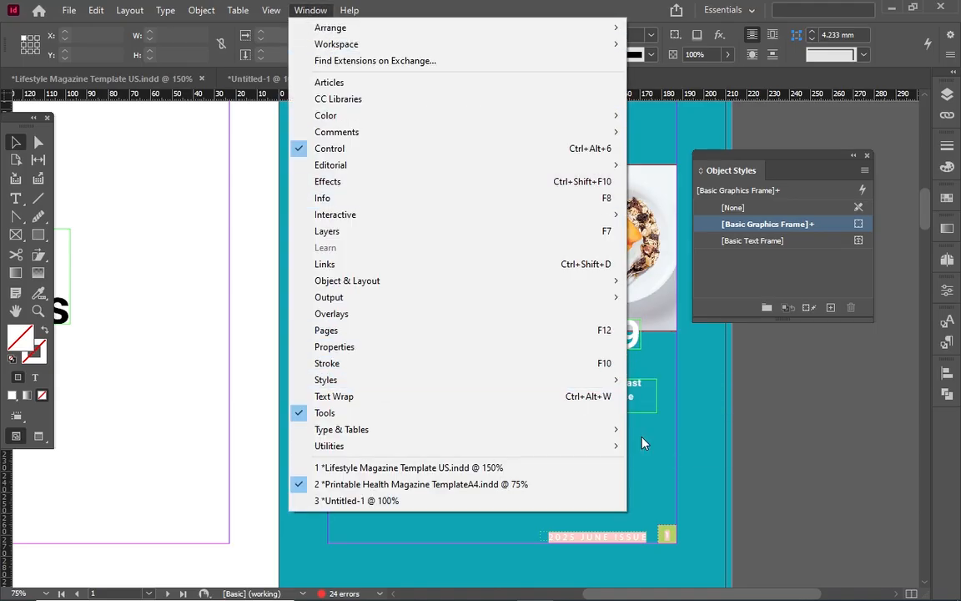
mouse_move(571, 382)
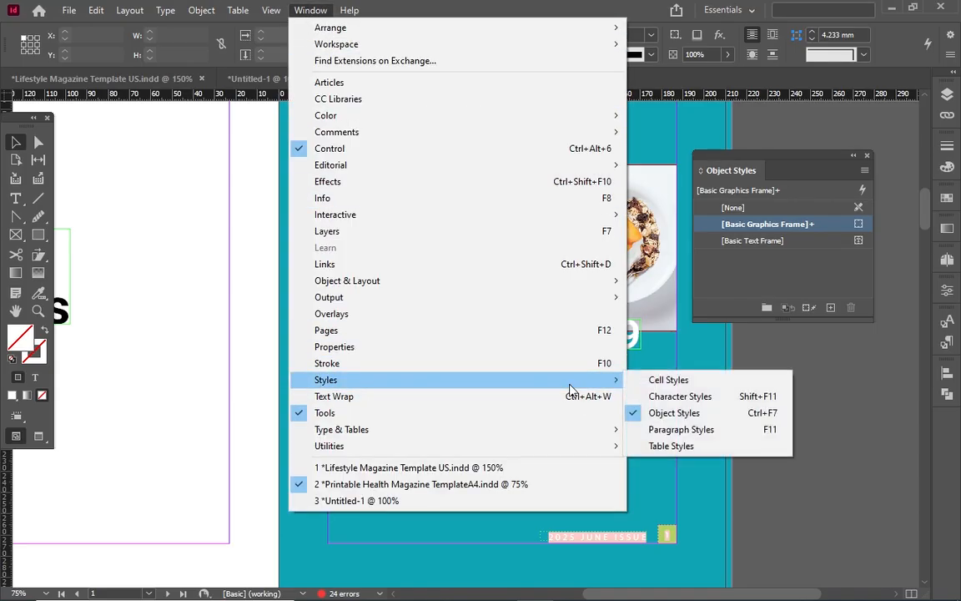
click(678, 430)
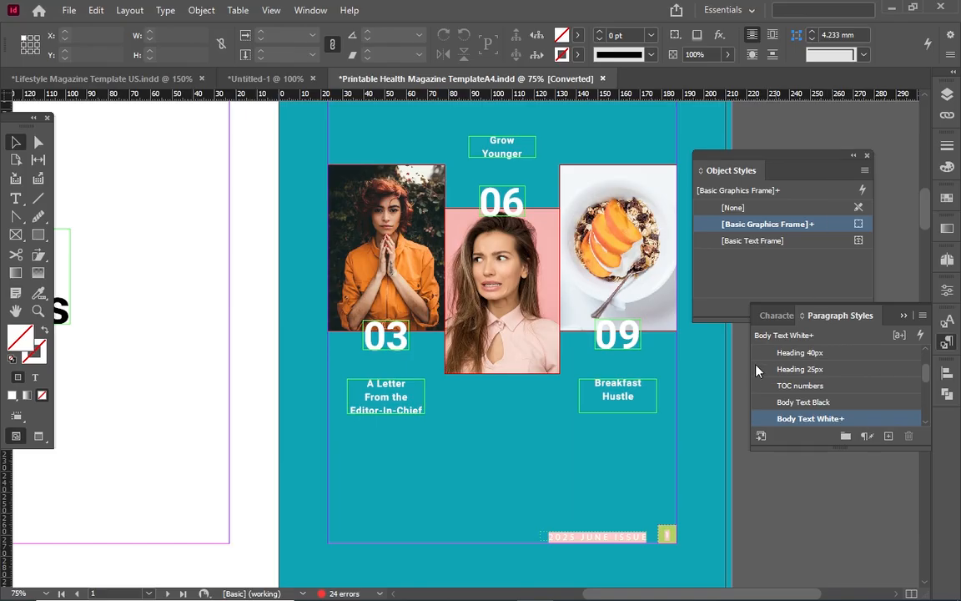
drag(912, 315, 823, 324)
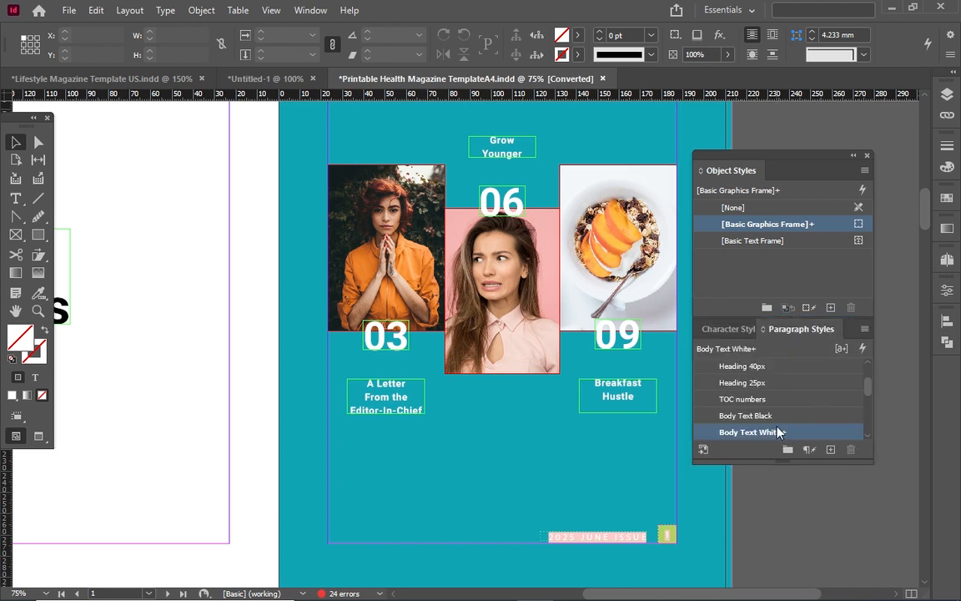
Pick the Body Text Black and TOC numbers paragraph styles in turn, and look through the rest of the style list
click(729, 419)
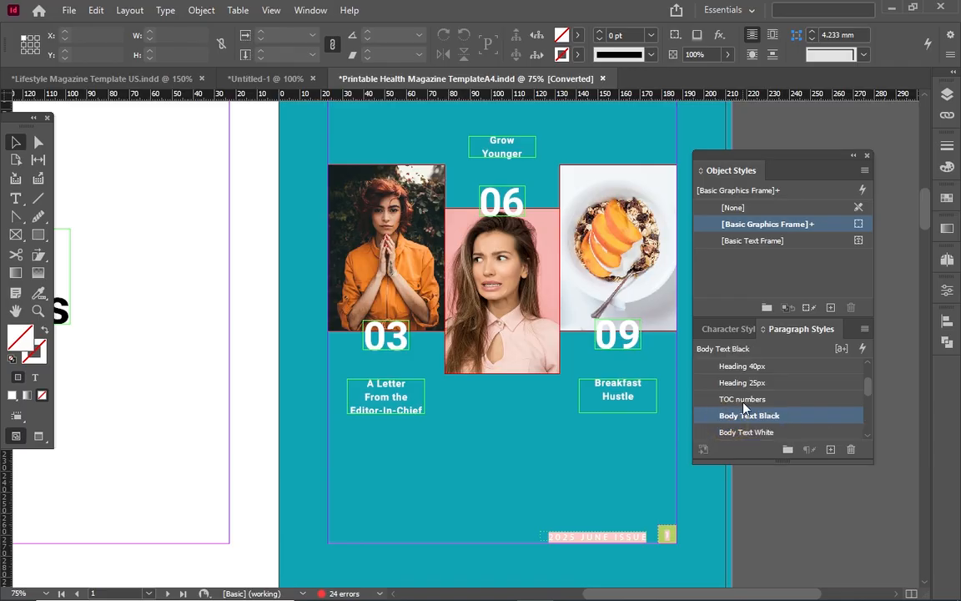
click(743, 402)
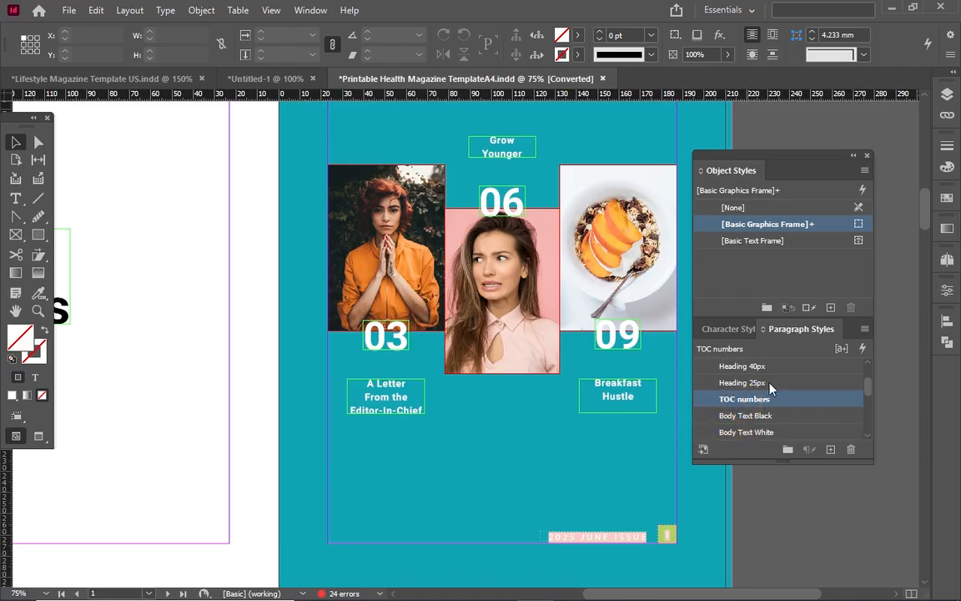
scroll(759, 401, up, 3)
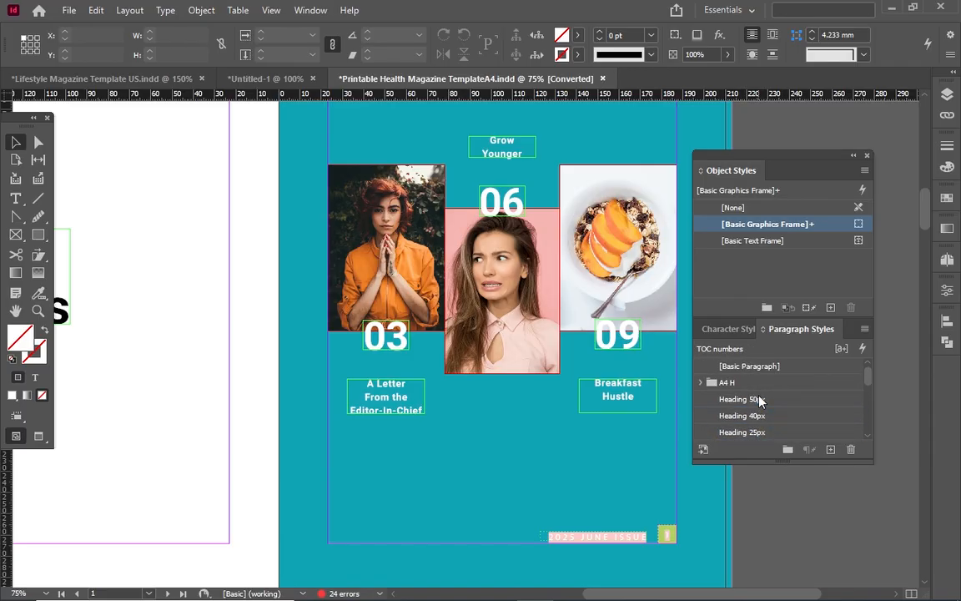
scroll(759, 400, down, 3)
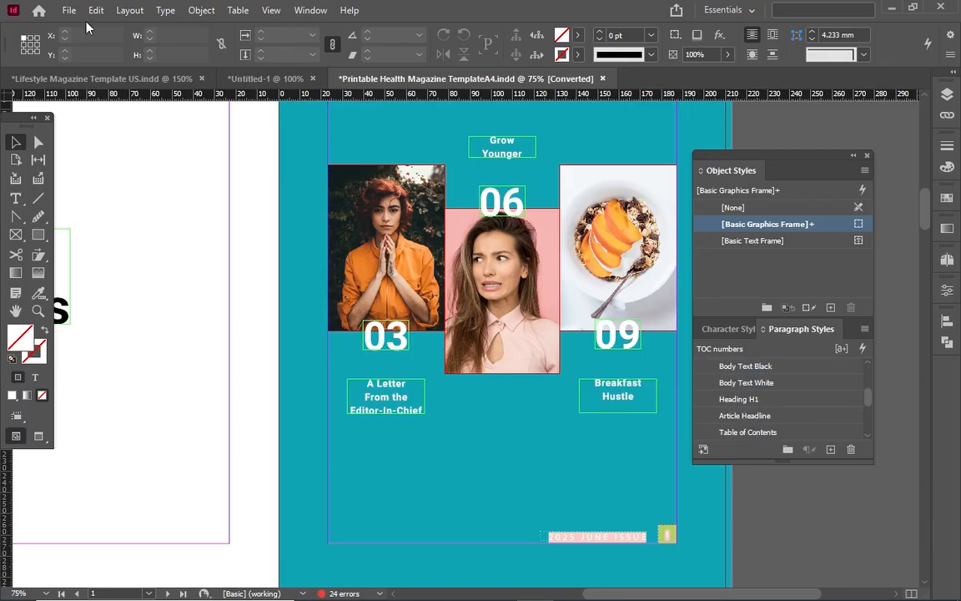
Clear the style overrides on the editor's letter body text and open the options of its Body Text Black paragraph style
click(272, 11)
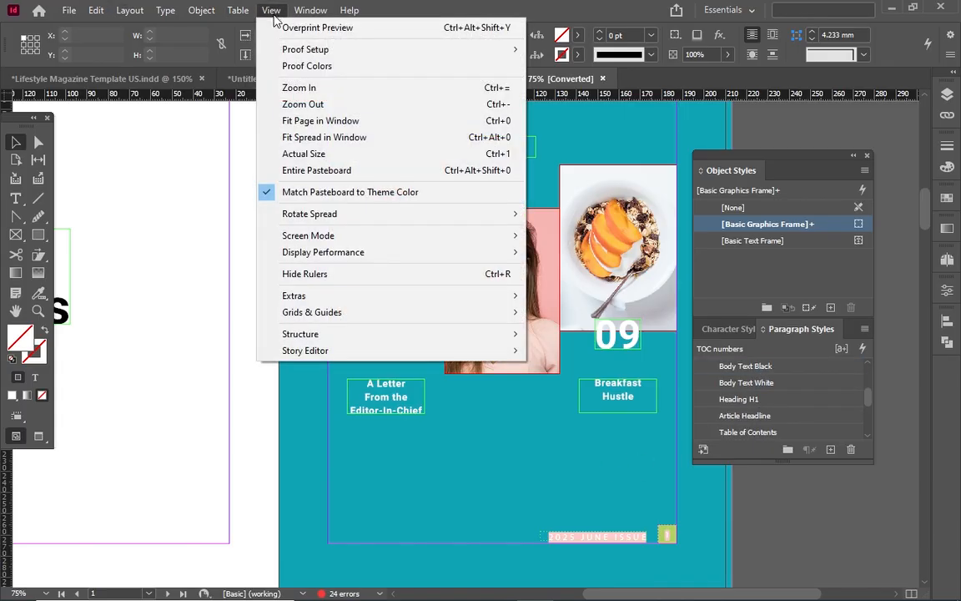
click(318, 139)
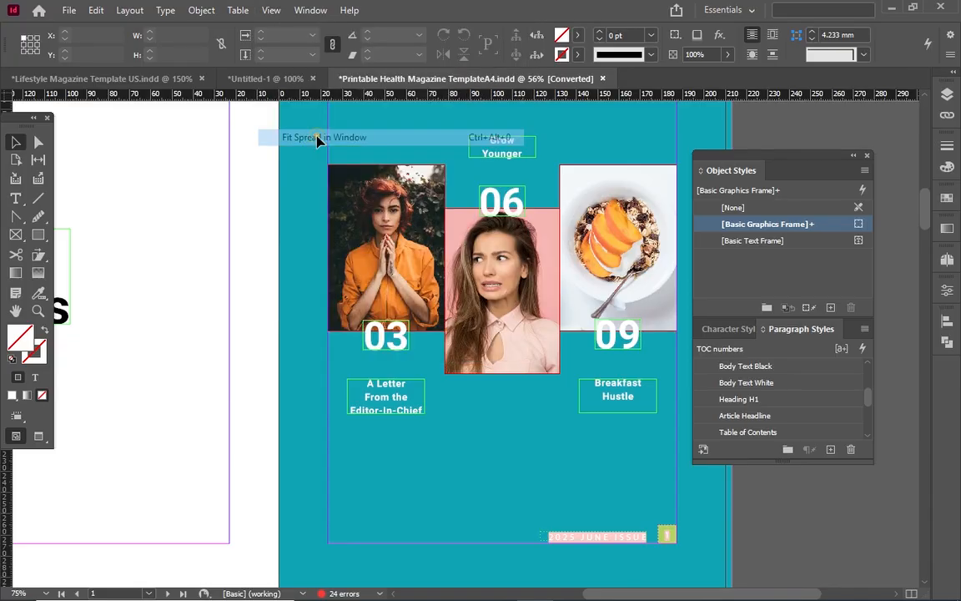
scroll(430, 275, up, 5)
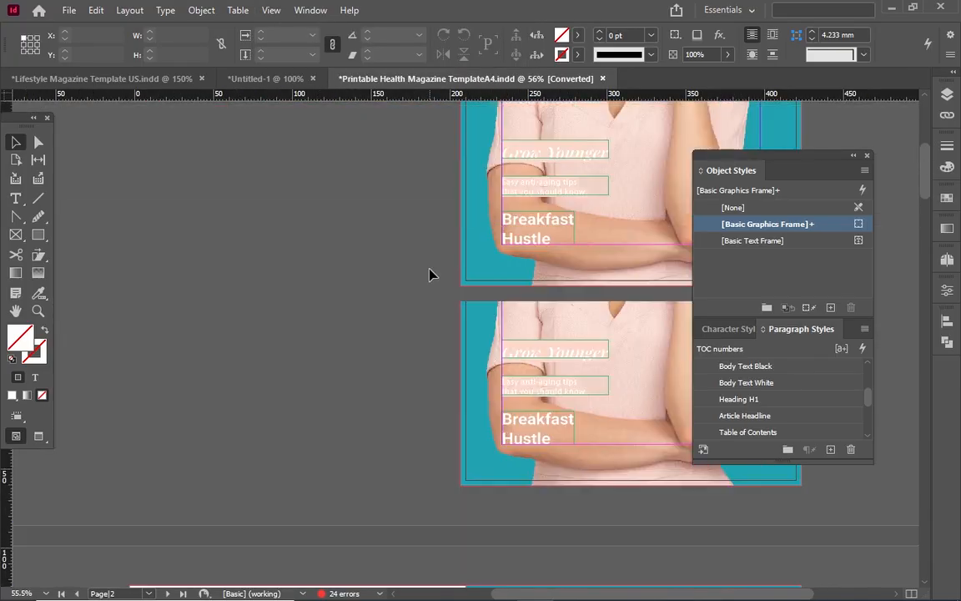
scroll(431, 275, down, 8)
scroll(431, 276, down, 5)
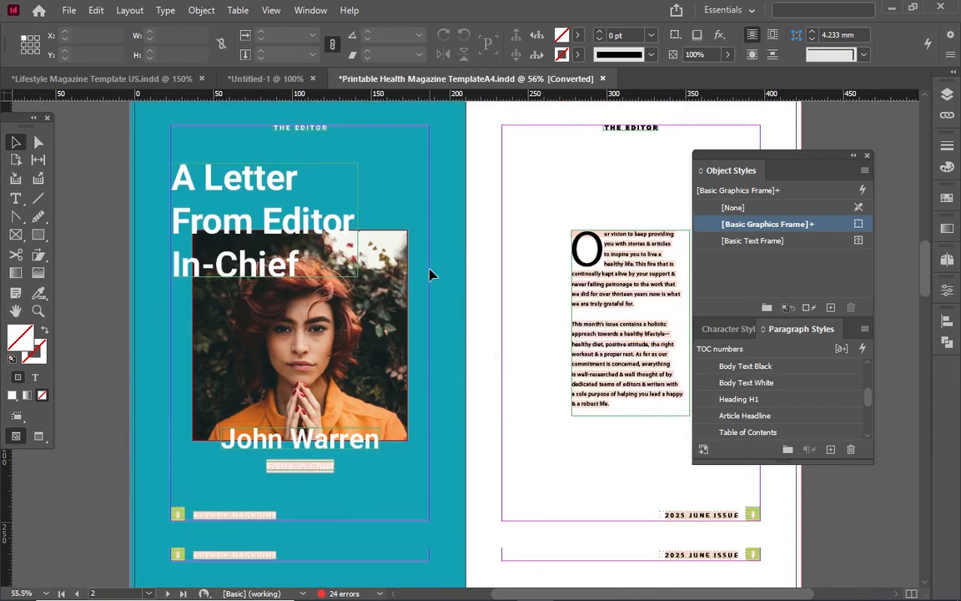
scroll(431, 275, up, 2)
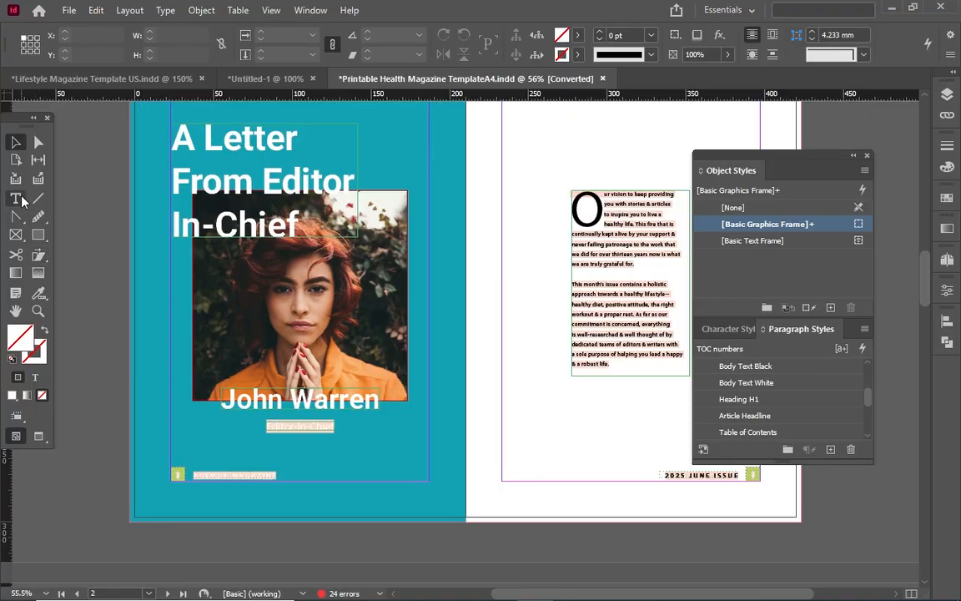
click(354, 209)
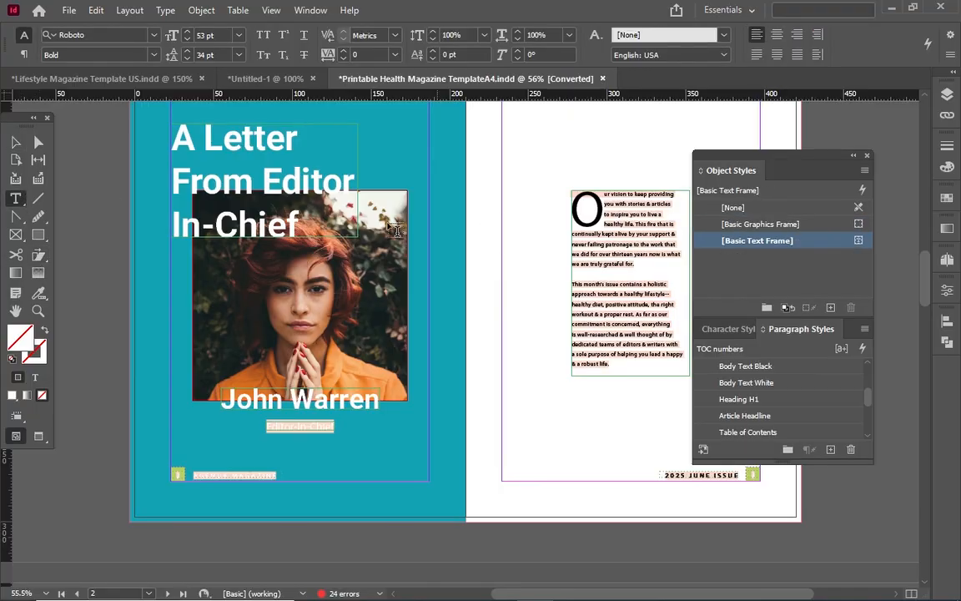
click(666, 217)
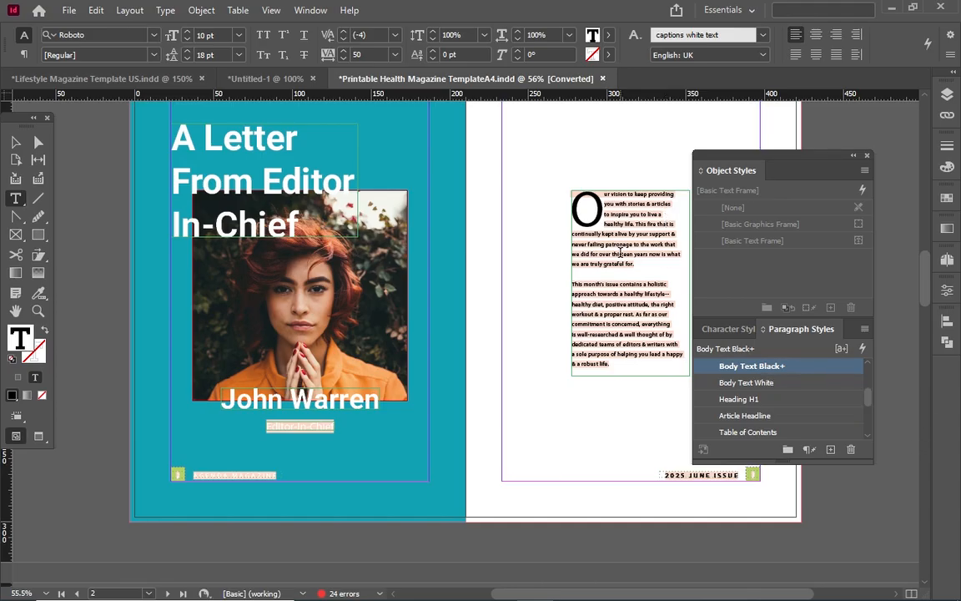
alt+click(720, 367)
double_click(821, 370)
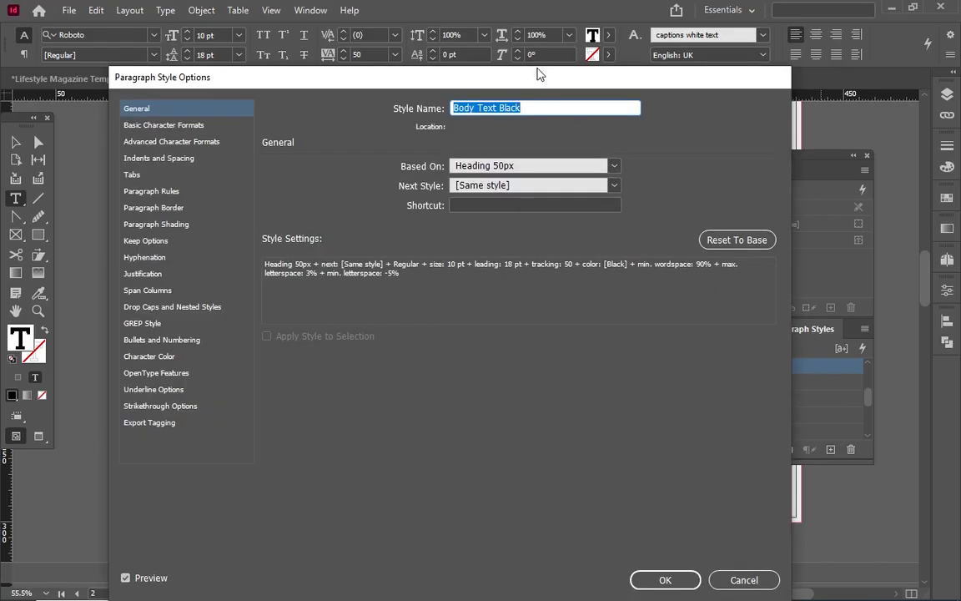
Try Source Serif Variable as the font family in the Body Text Black style's basic character formats
drag(538, 81, 356, 51)
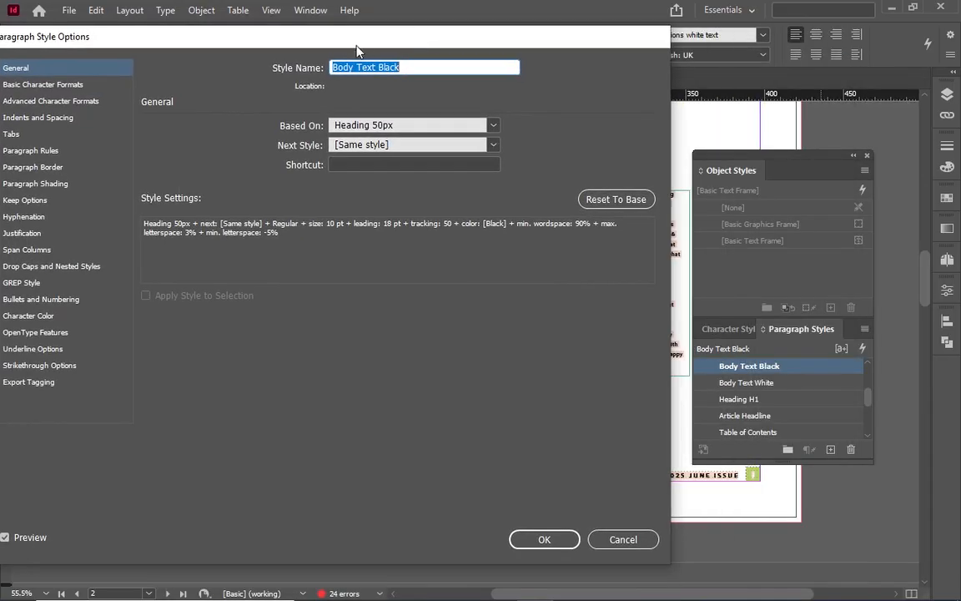
click(38, 85)
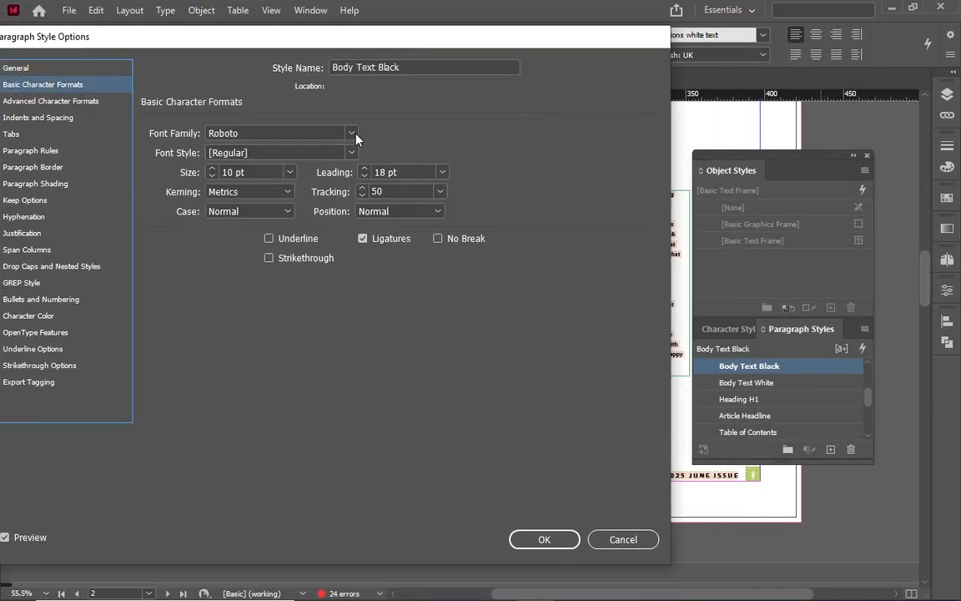
click(352, 135)
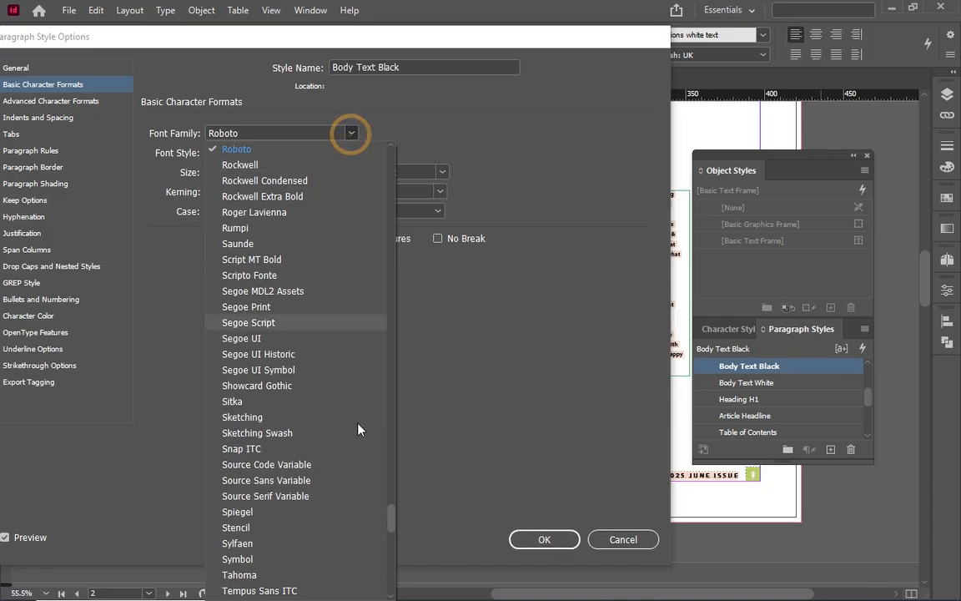
click(273, 498)
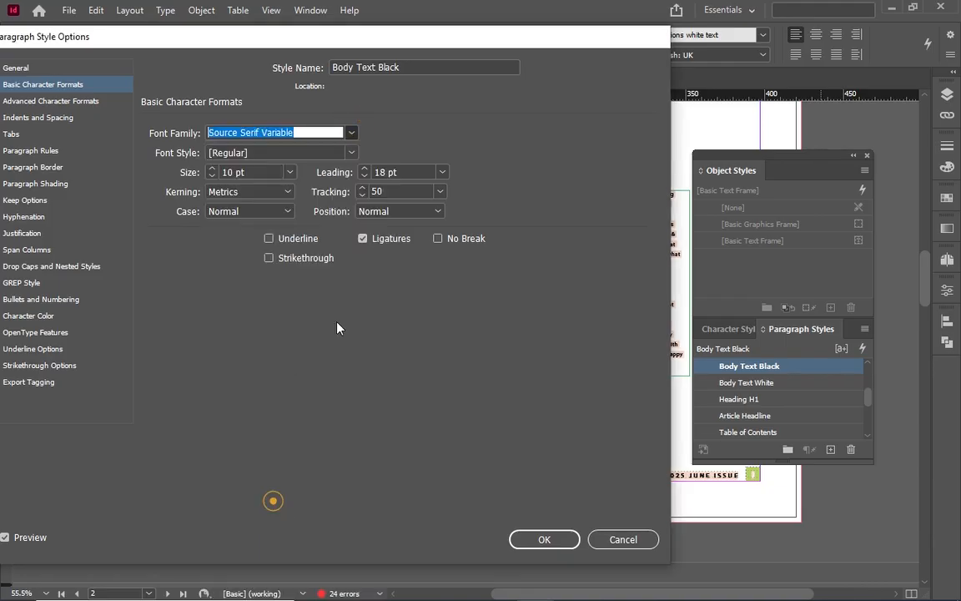
drag(450, 39, 422, 5)
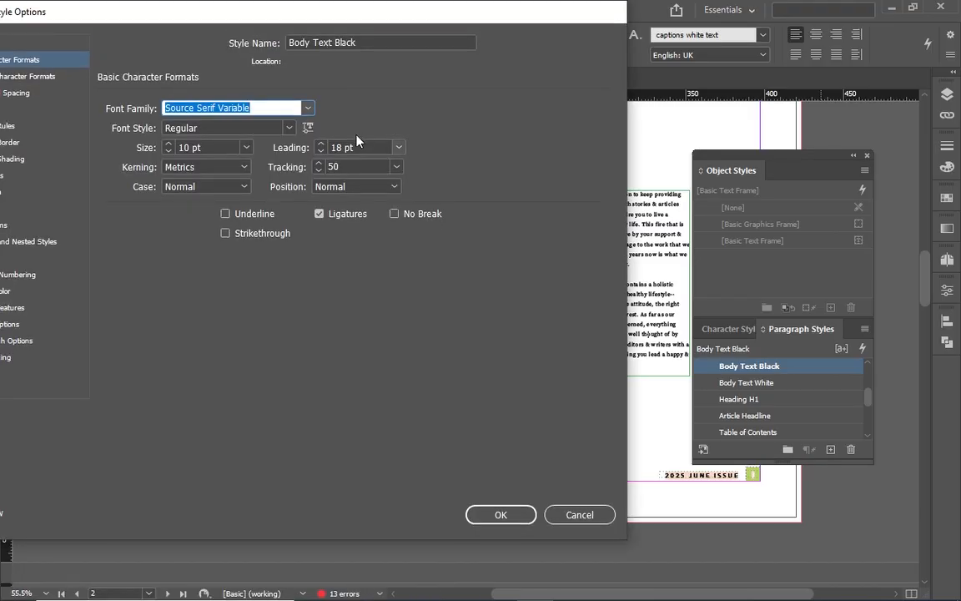
Try Vladimir Script and NSimSun in turn as the font family of the Body Text Black style
click(307, 109)
click(200, 466)
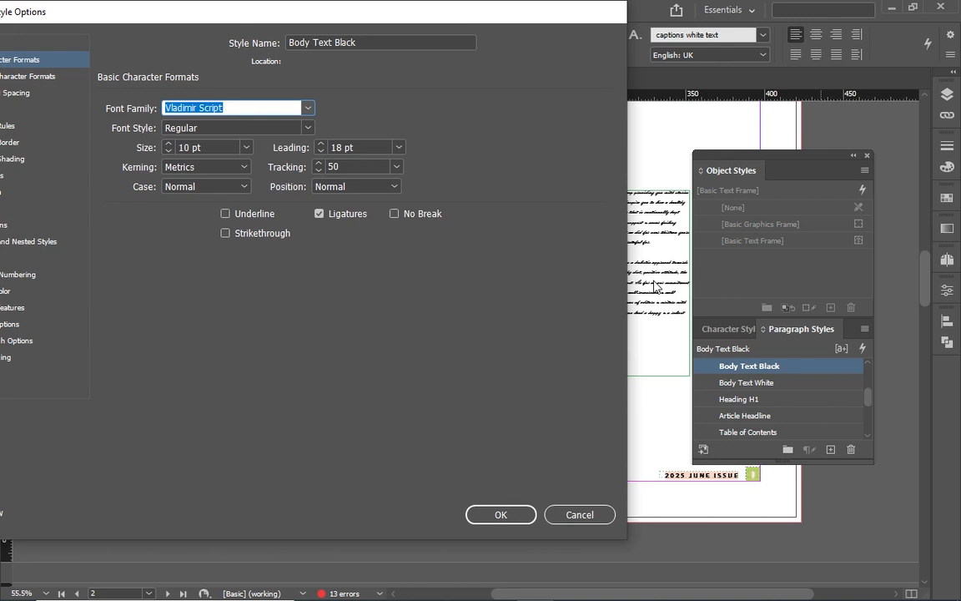
click(307, 110)
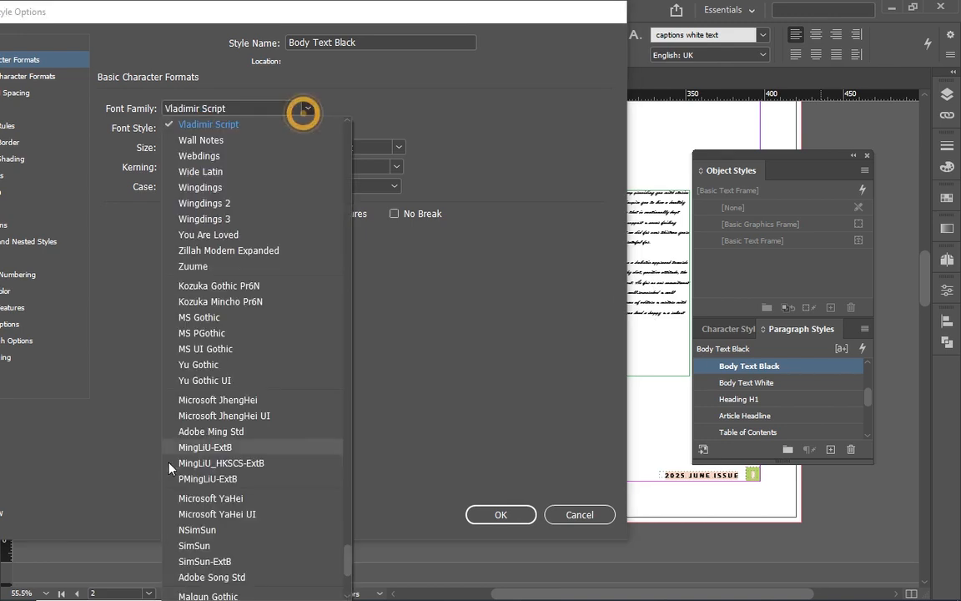
click(210, 535)
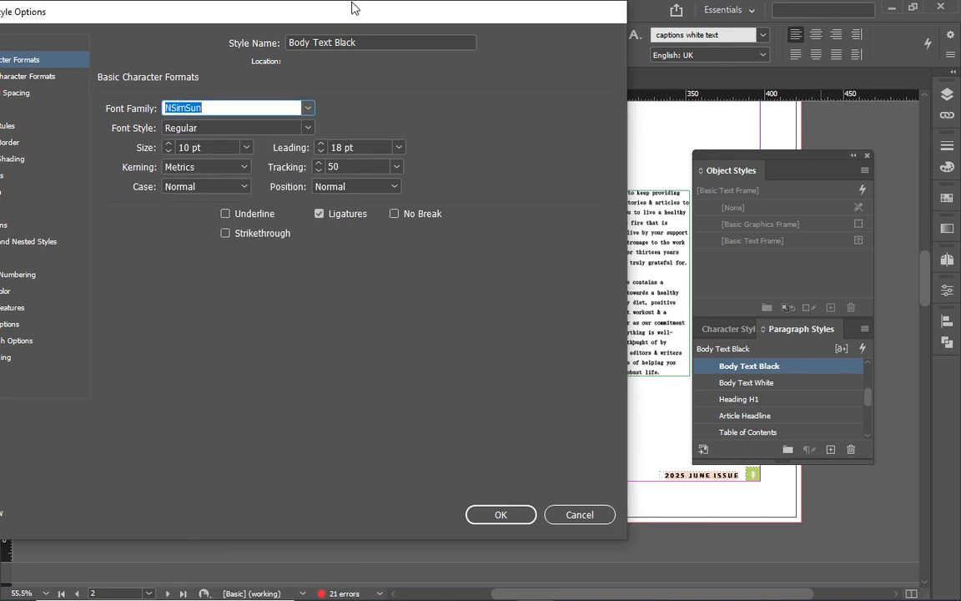
drag(356, 14, 665, 59)
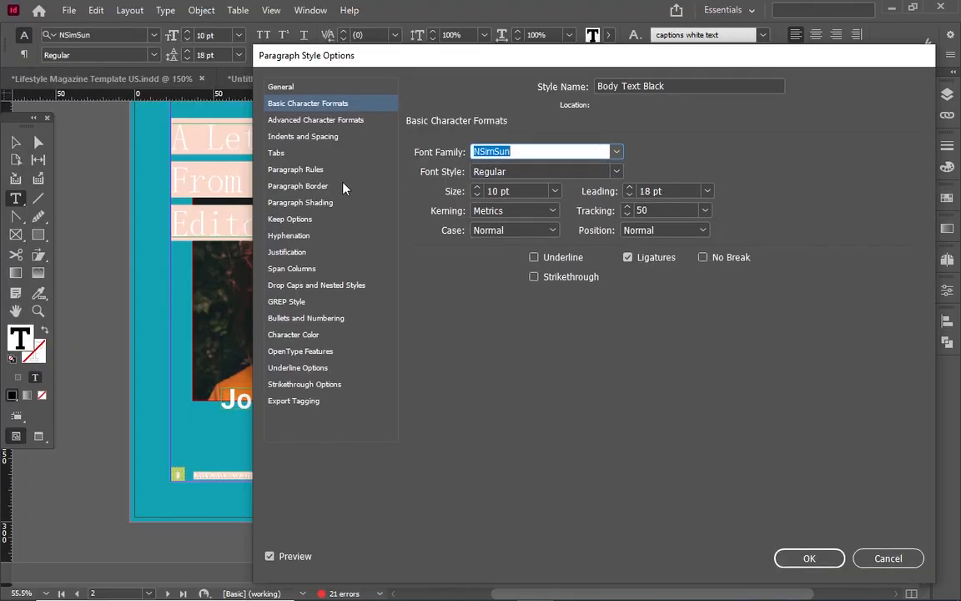
Try a paragraph border on the Body Text Black style, coloured yellow C=0 M=0 Y=100 K=0
click(299, 186)
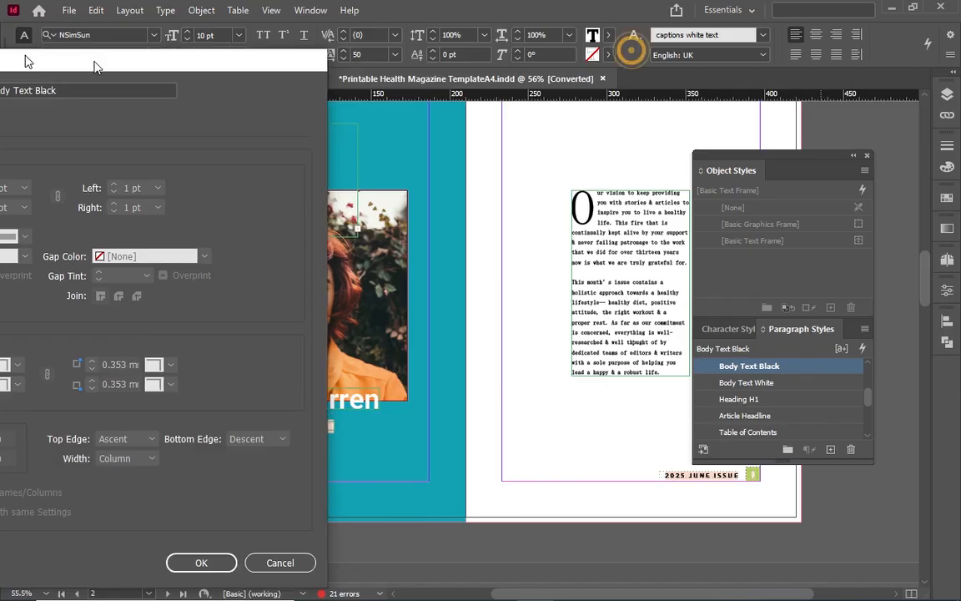
drag(8, 59, 203, 87)
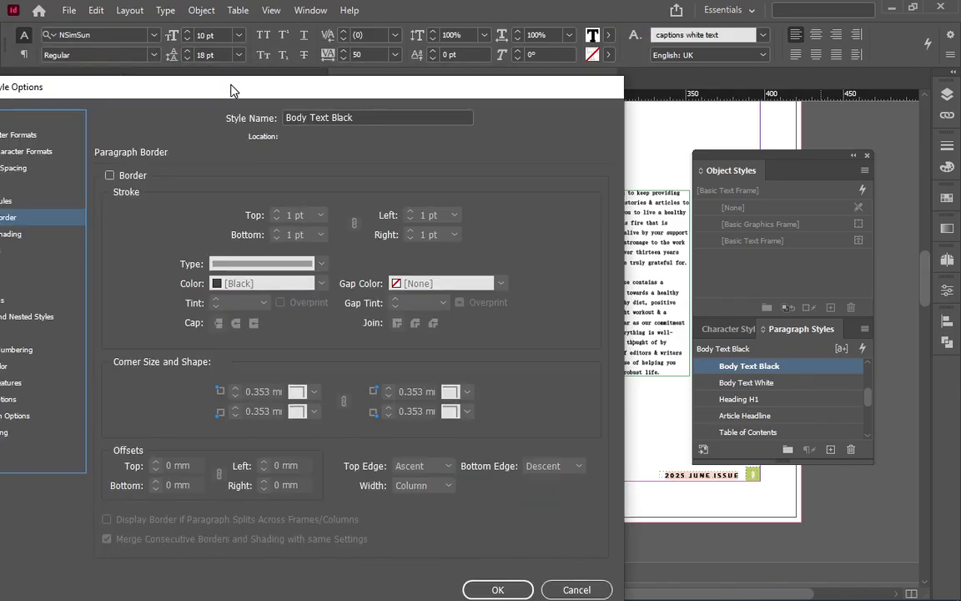
click(109, 175)
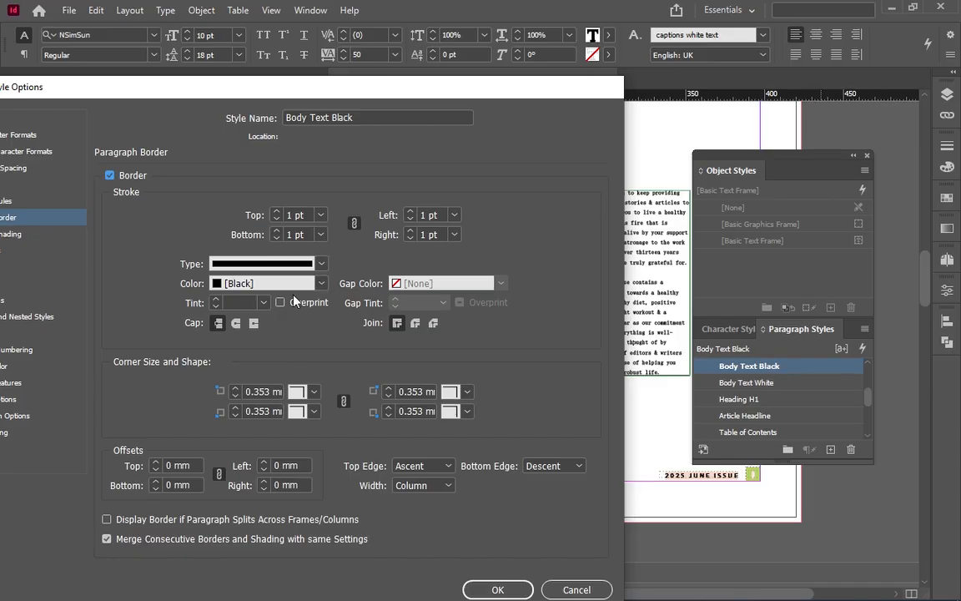
click(314, 283)
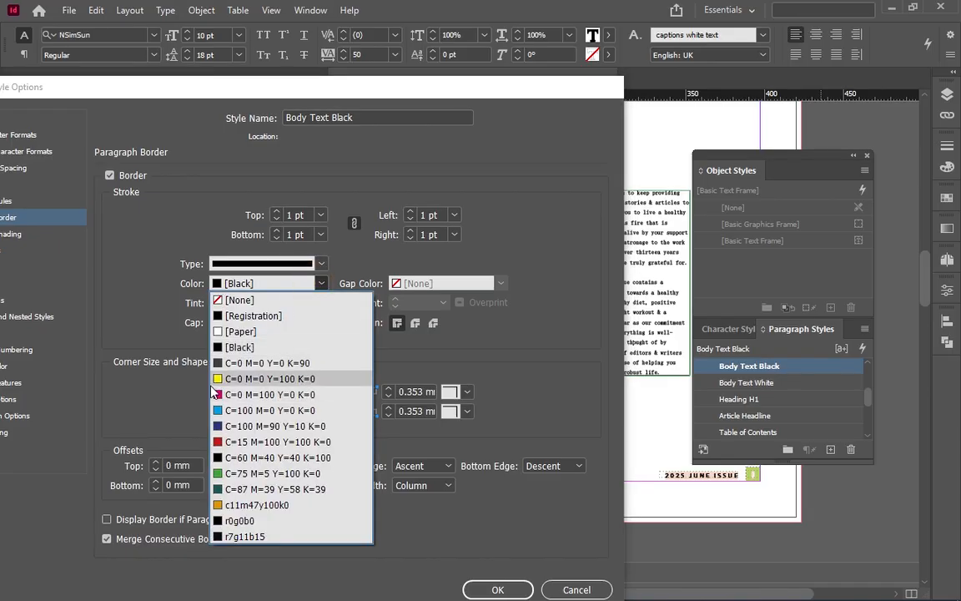
click(250, 379)
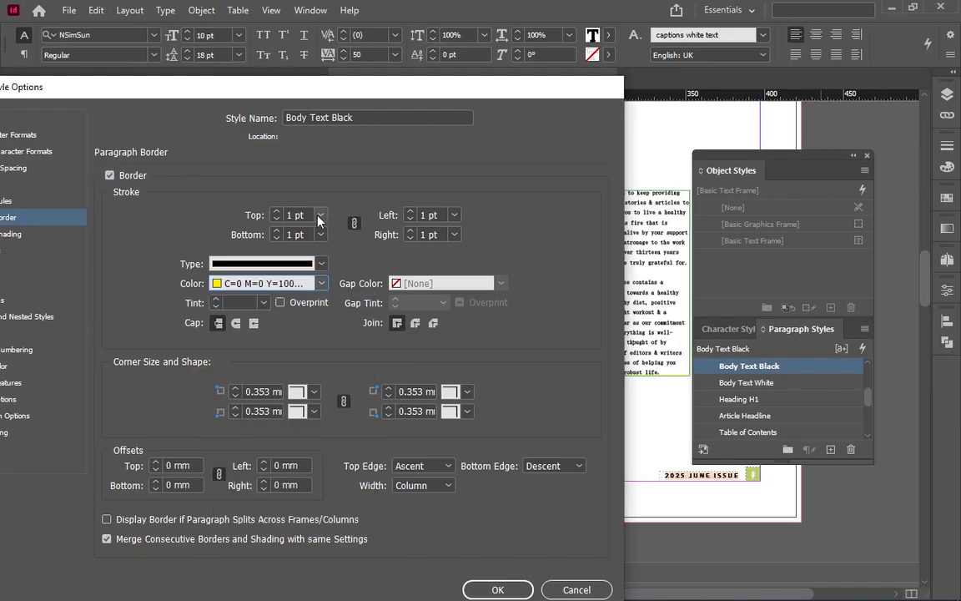
Try a 12 pt border stroke on all four sides of the Body Text Black style, and discard all its pending changes
click(276, 213)
click(276, 214)
click(276, 215)
click(276, 215)
click(276, 214)
click(276, 215)
click(277, 214)
click(276, 215)
drag(400, 100, 294, 426)
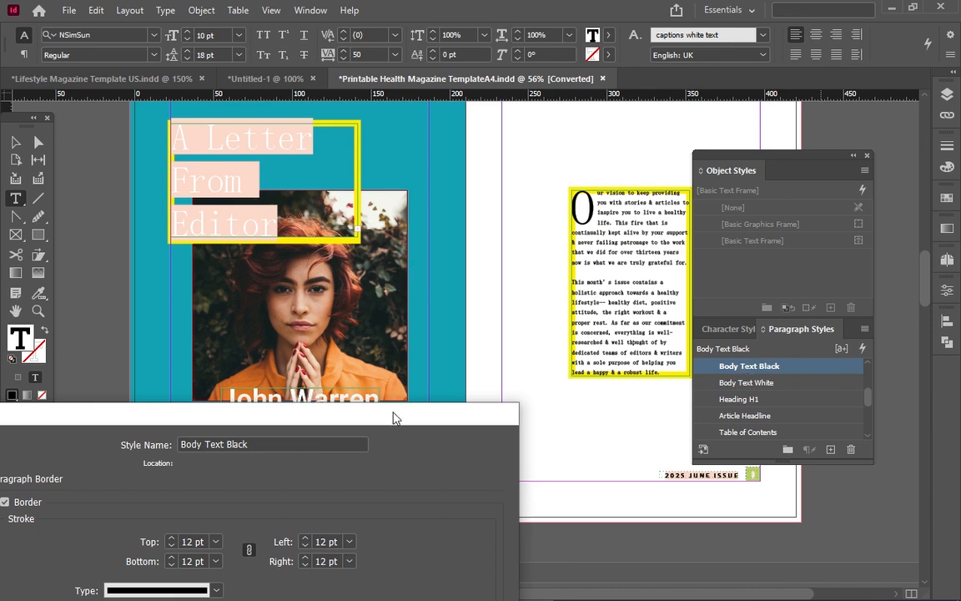
drag(396, 414, 483, 15)
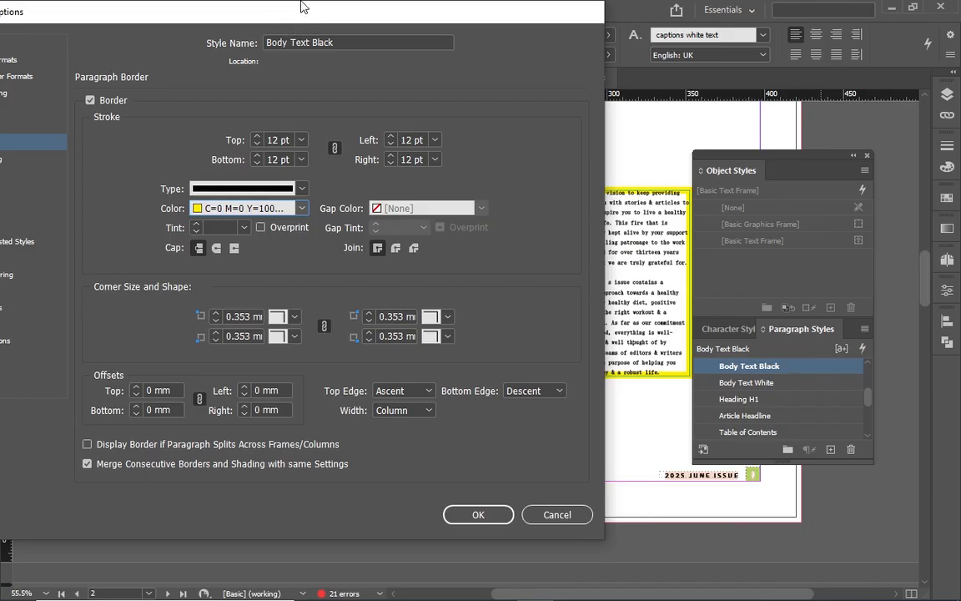
drag(302, 12, 602, 51)
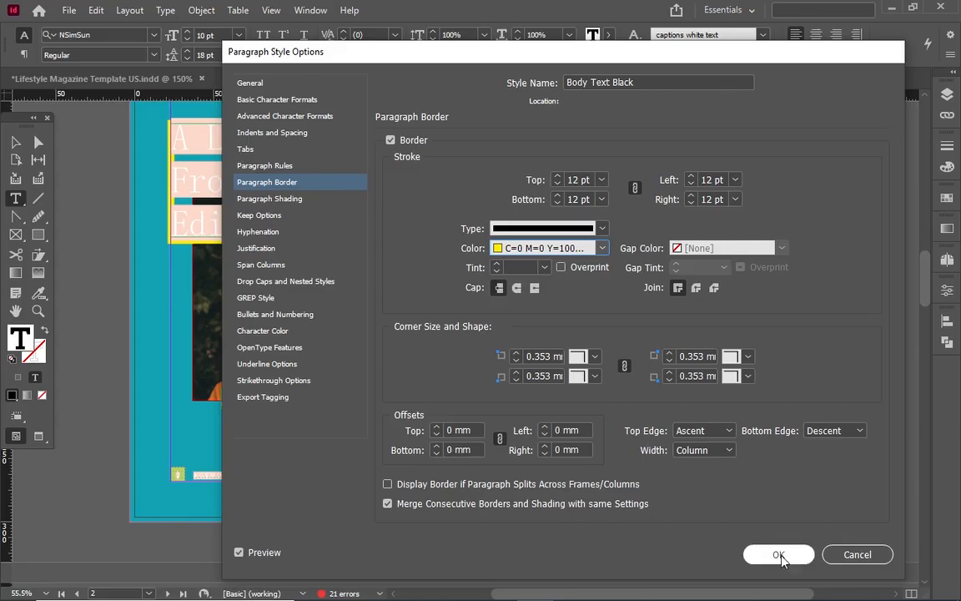
click(851, 557)
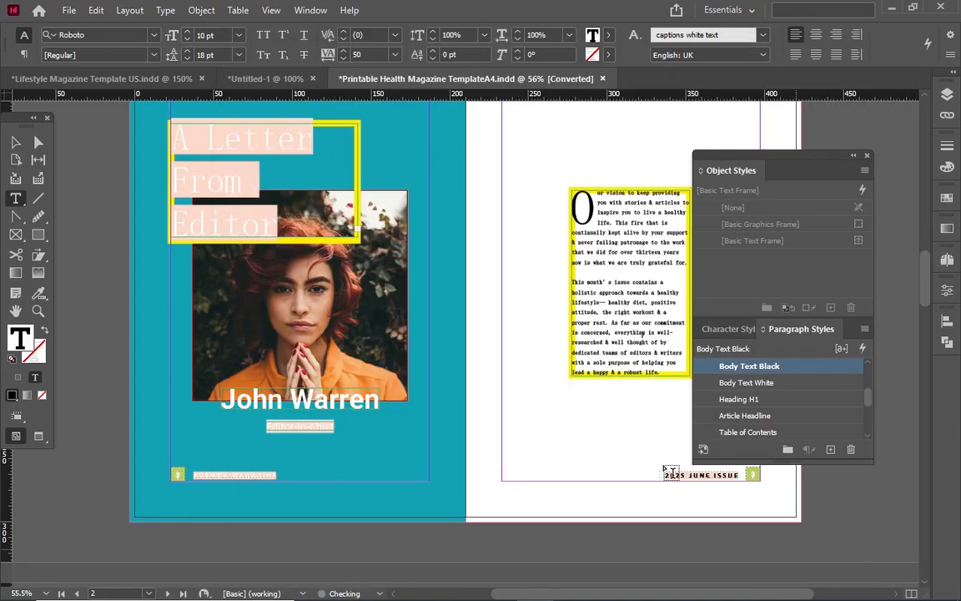
scroll(577, 360, up, 3)
scroll(577, 361, down, 3)
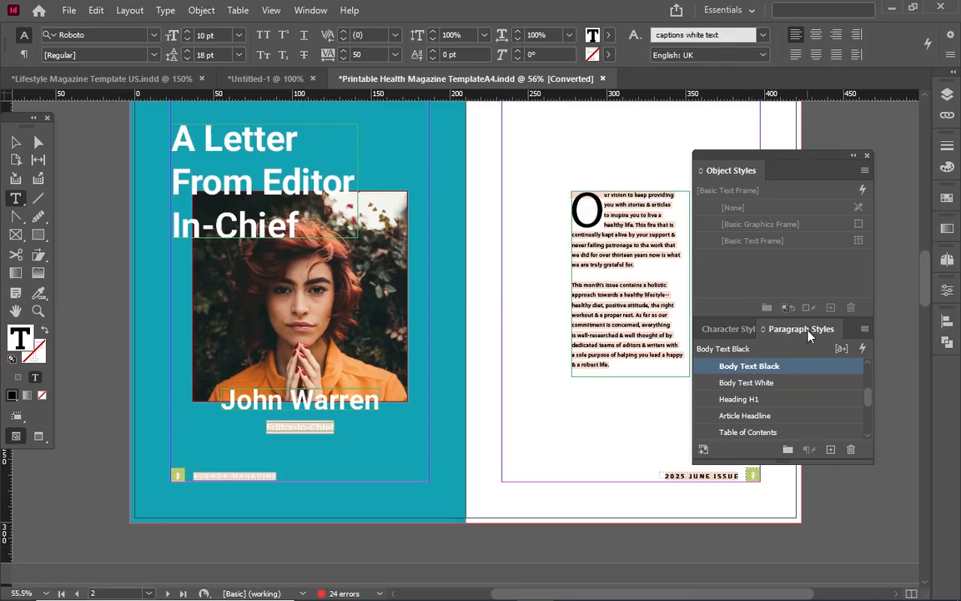
Switch to the Untitled-1 document, add two blank pages and fit the page 3 spread in the window
click(255, 79)
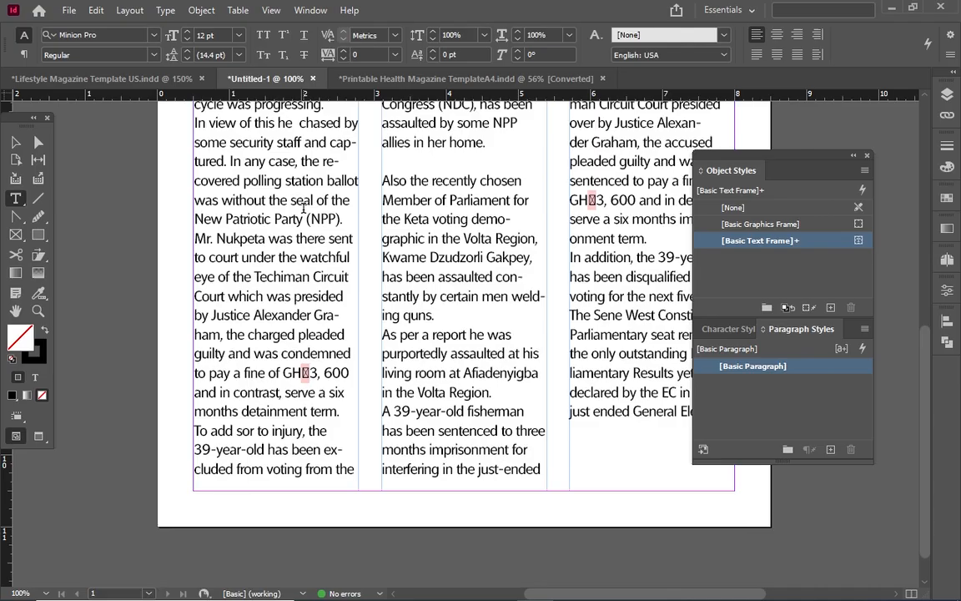
scroll(304, 209, down, 1)
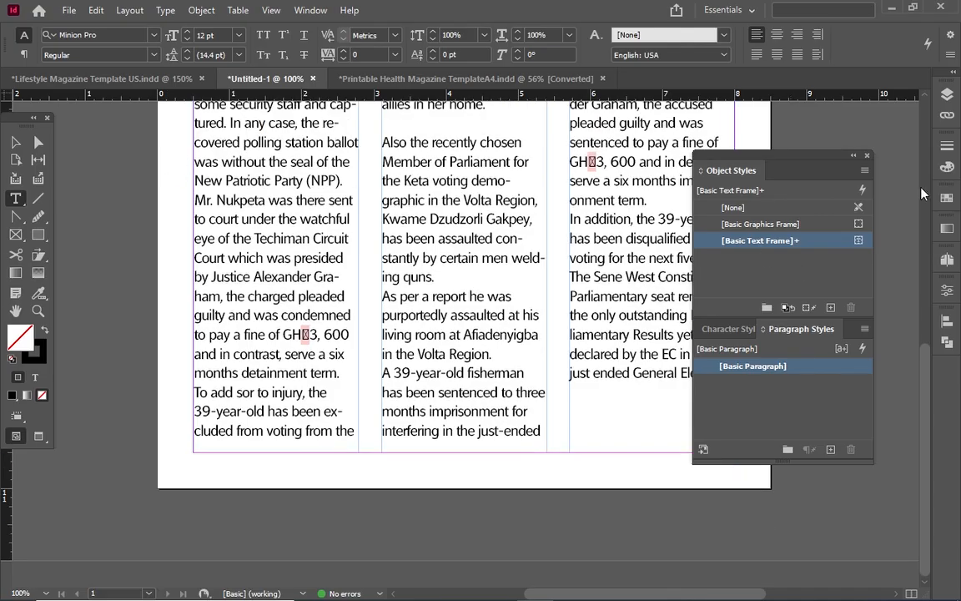
click(948, 260)
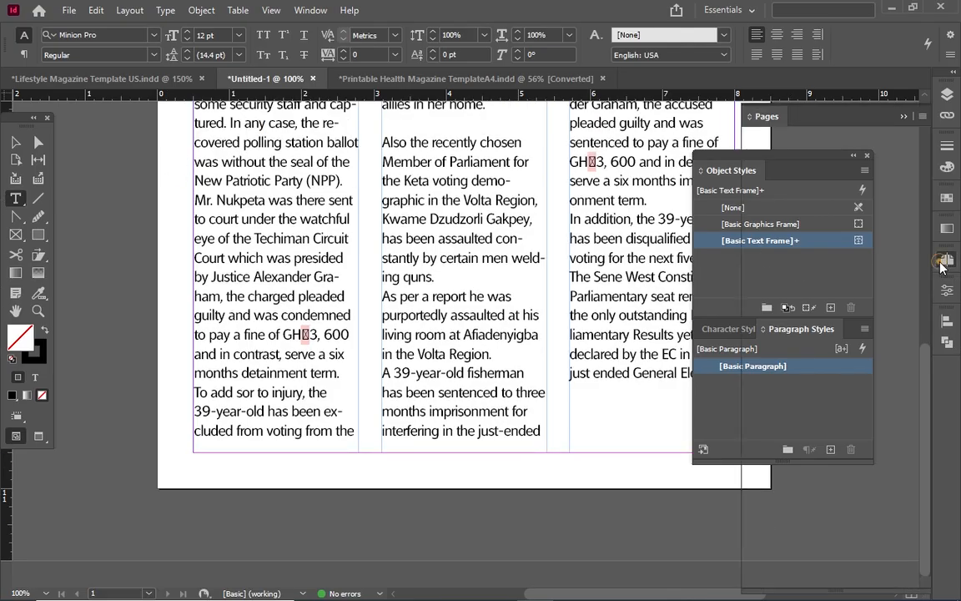
click(891, 579)
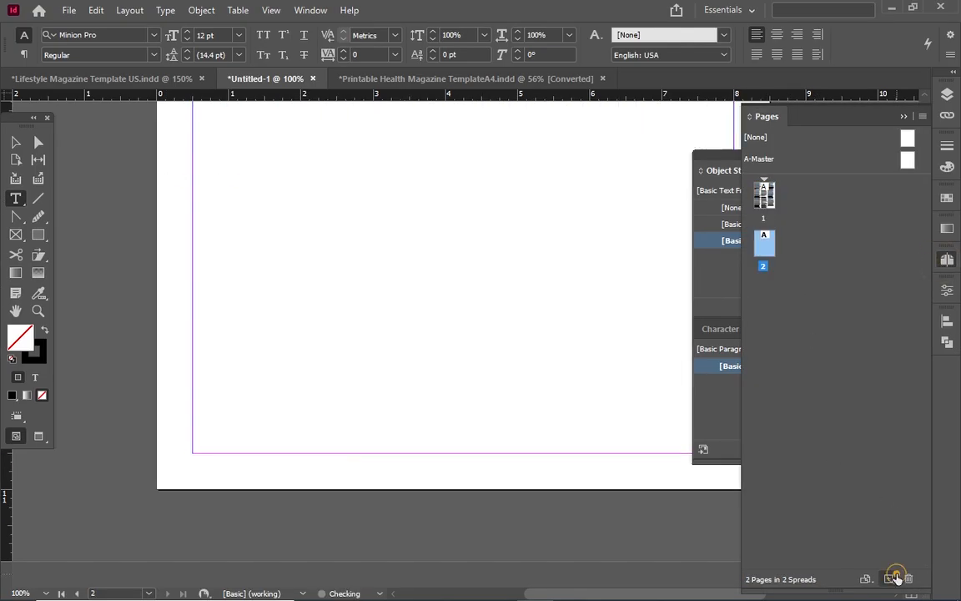
click(891, 578)
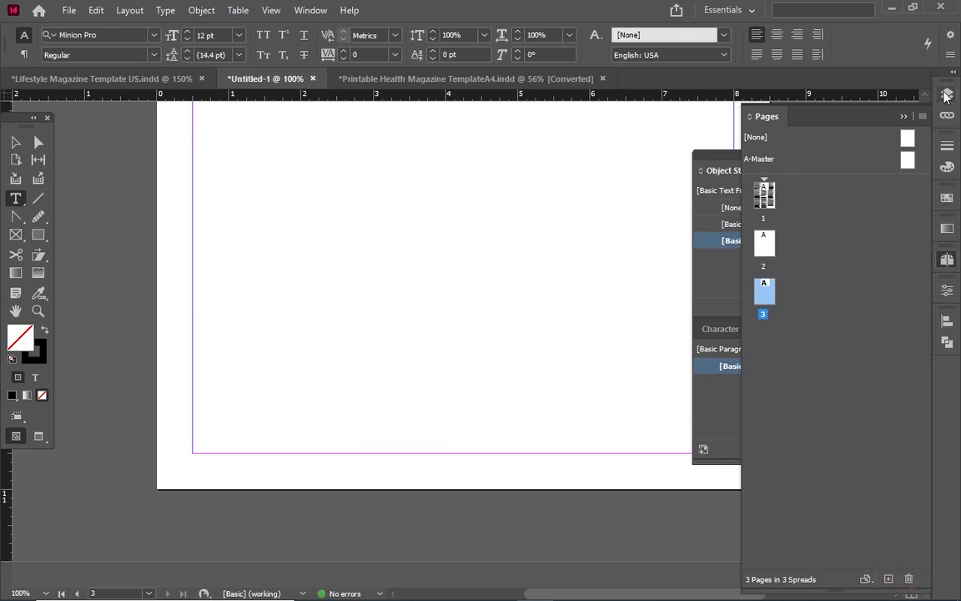
click(865, 37)
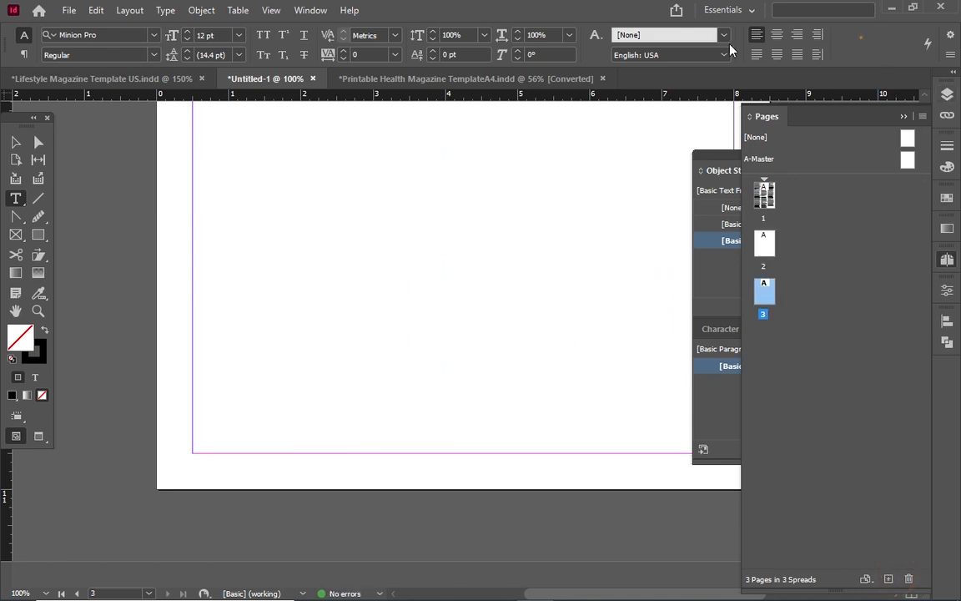
click(326, 11)
mouse_move(283, 14)
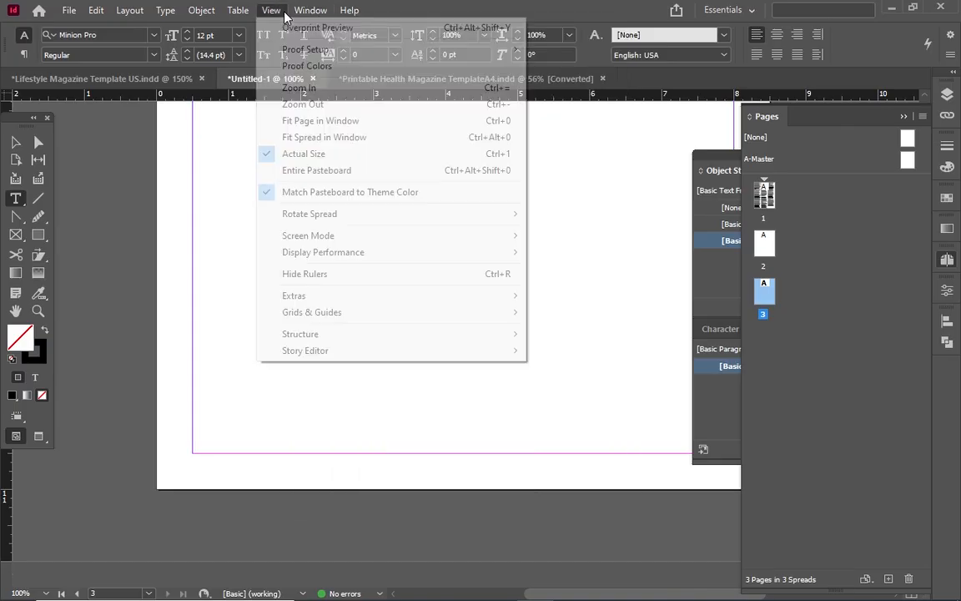
click(339, 137)
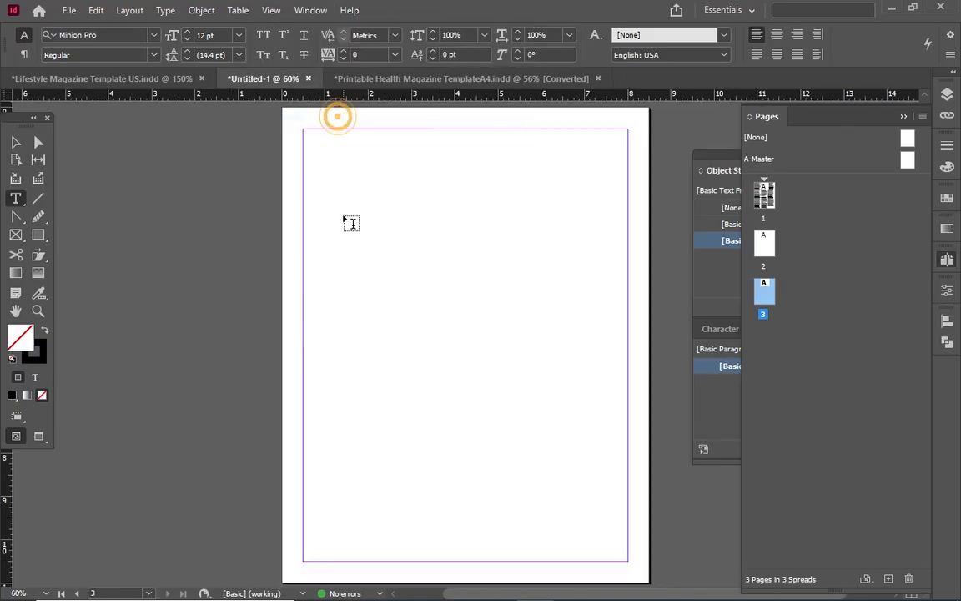
Try two side-by-side text frames on page 2, about 3.97 in and 3.31 in wide and 10 in high, and undo both
scroll(344, 221, down, 5)
scroll(351, 221, up, 15)
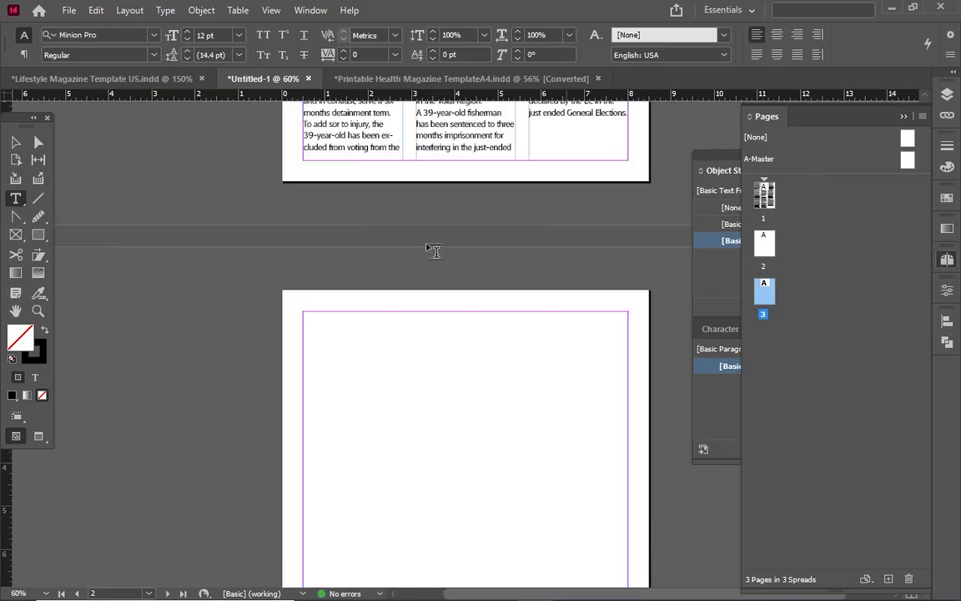
scroll(376, 265, down, 5)
scroll(376, 264, down, 4)
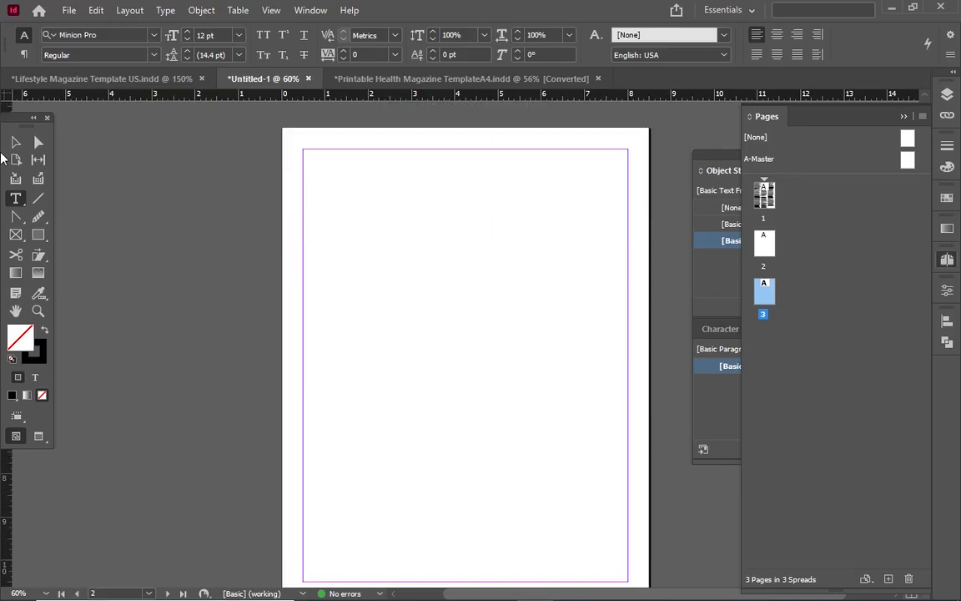
drag(303, 148, 476, 501)
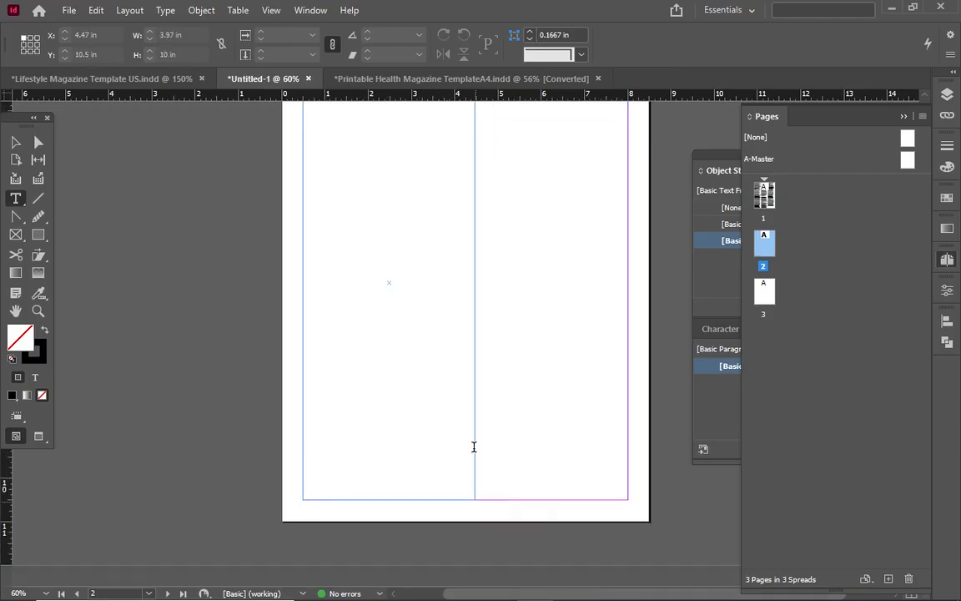
scroll(450, 413, up, 4)
scroll(480, 367, down, 1)
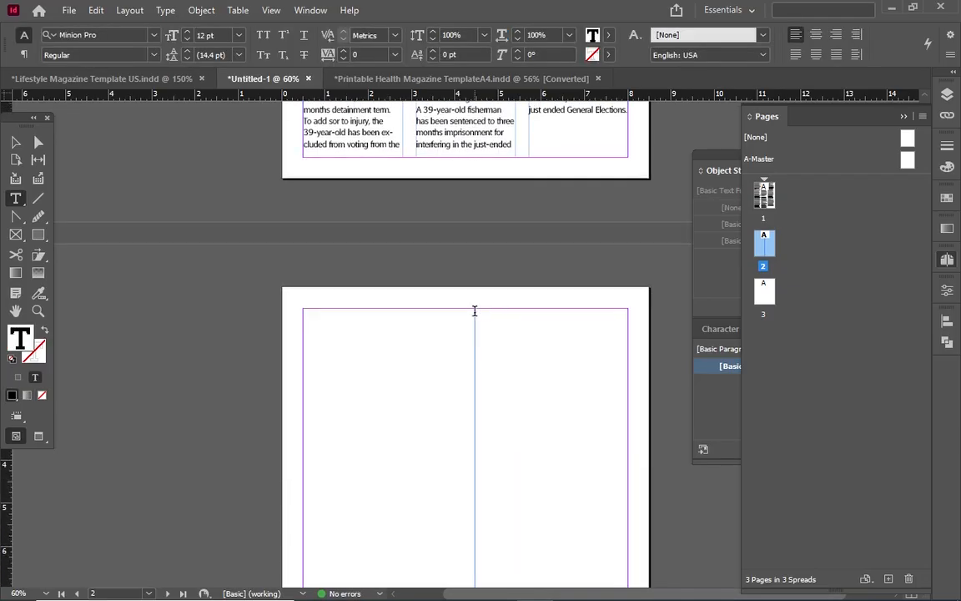
drag(485, 308, 631, 535)
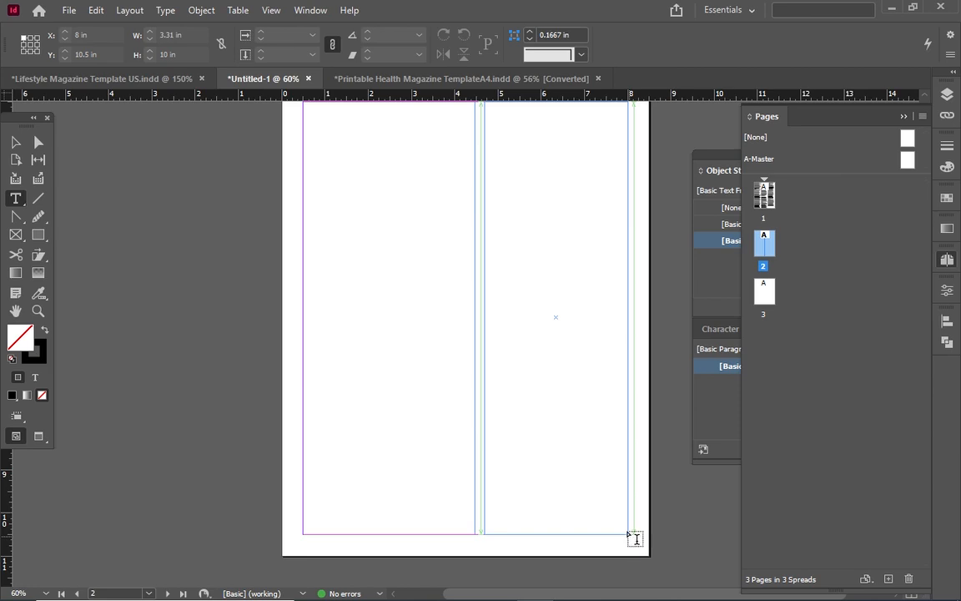
scroll(487, 435, up, 3)
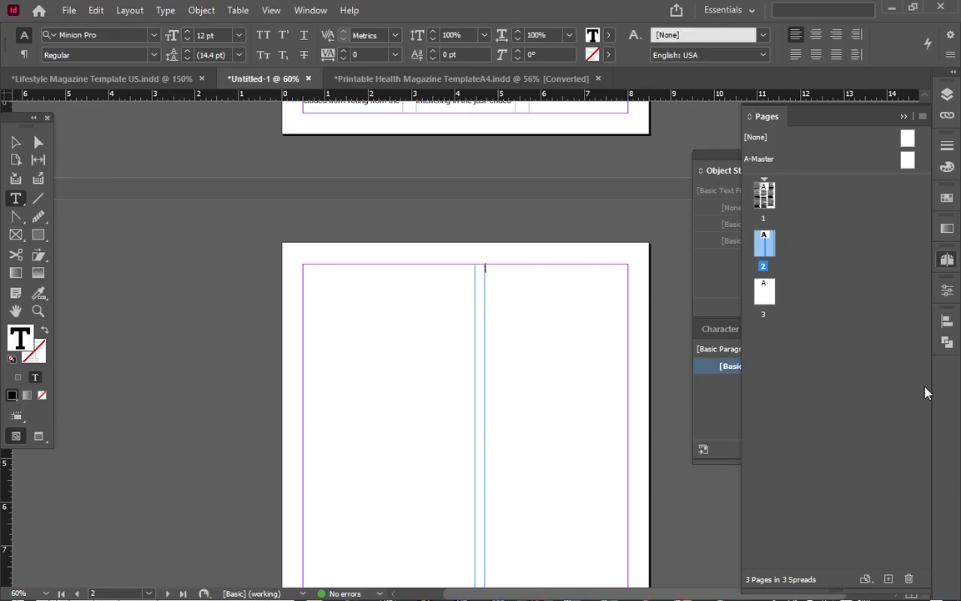
key(ctrl+z)
key(ctrl+z)
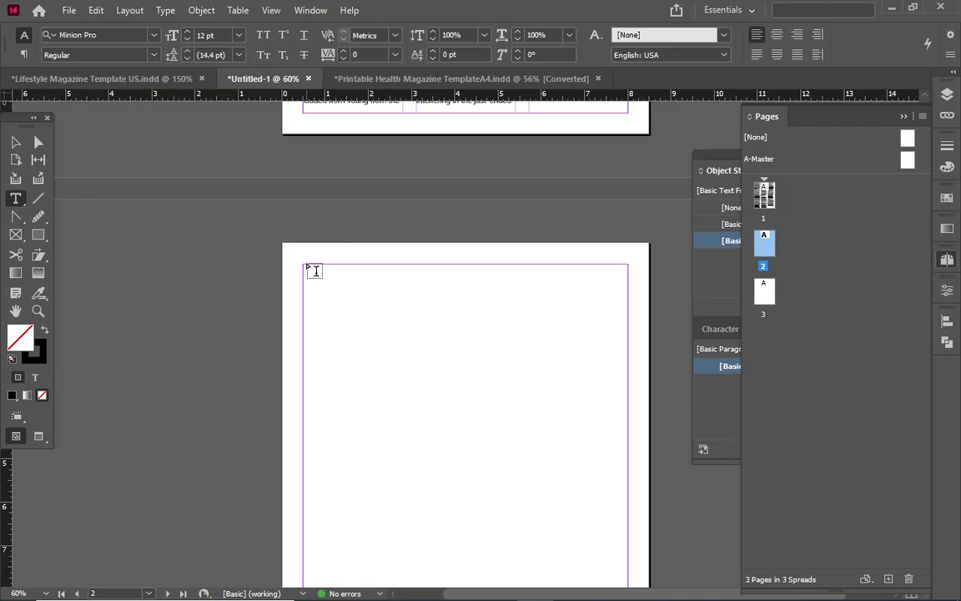
Draw a text frame about 3.65 by 2.63 in from page 2's upper-left margin corner and set its font to Roboto Thin
drag(304, 264, 461, 377)
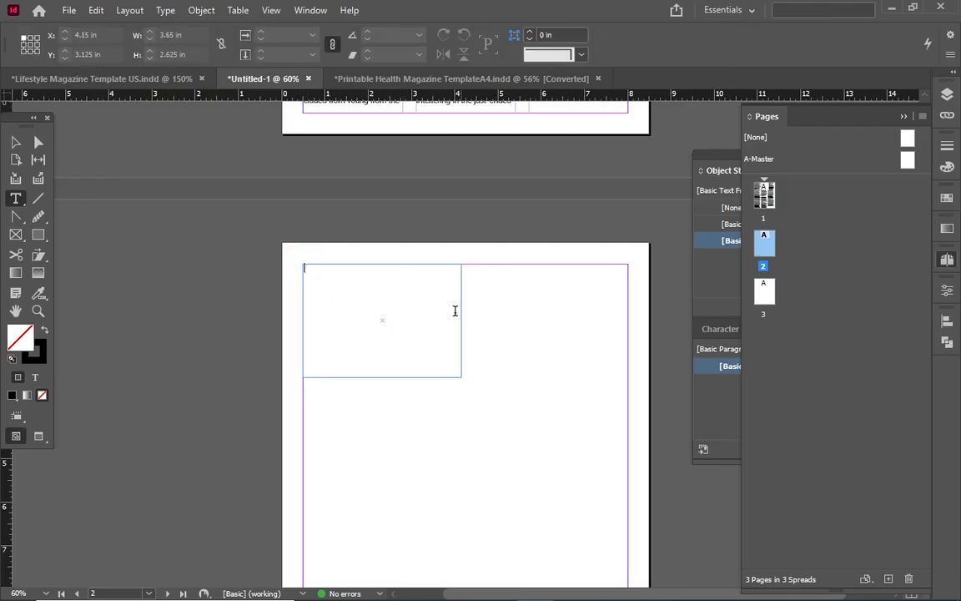
click(156, 35)
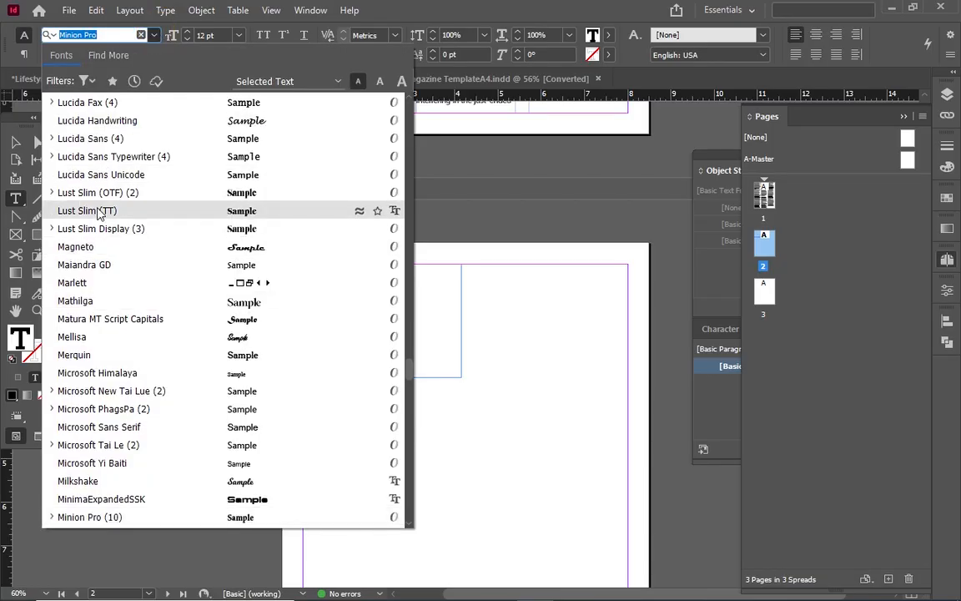
scroll(101, 237, down, 2)
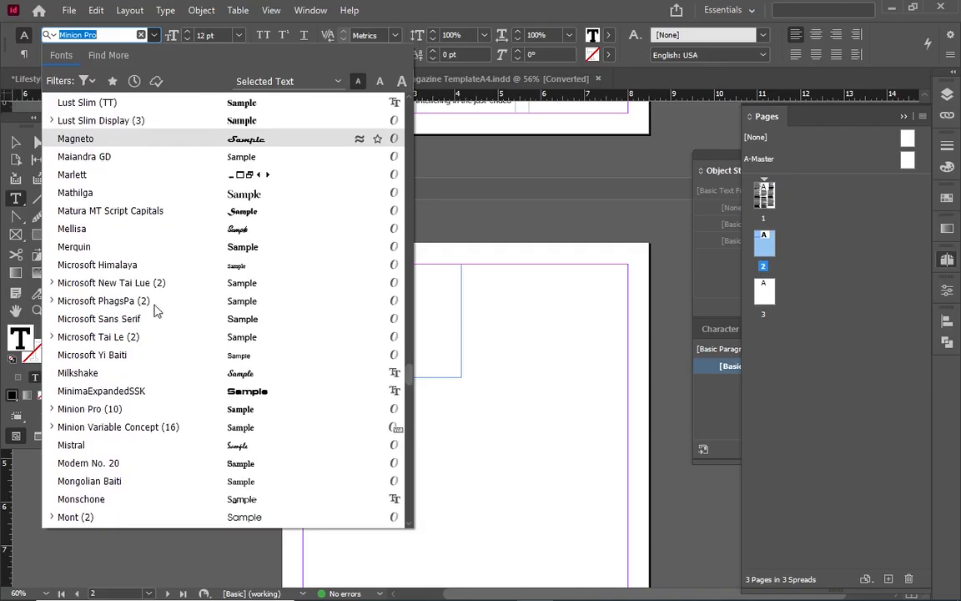
scroll(155, 310, down, 3)
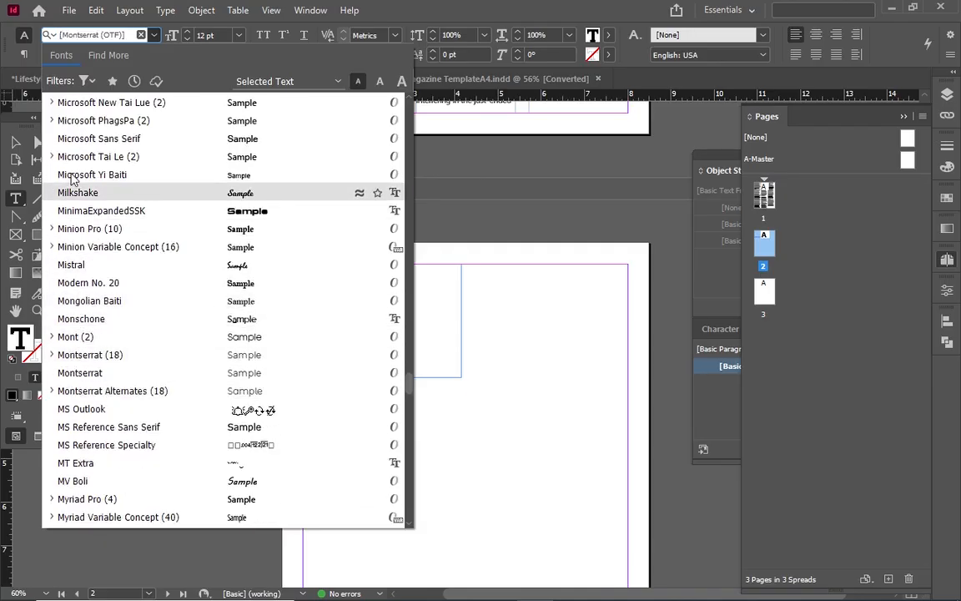
scroll(187, 372, down, 1)
scroll(112, 425, down, 1)
scroll(112, 426, down, 6)
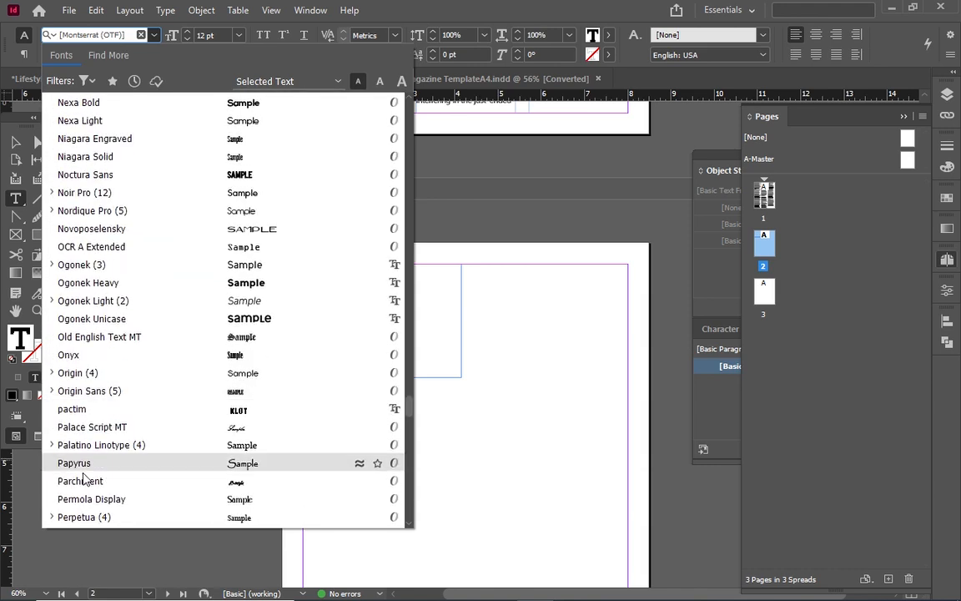
scroll(76, 434, down, 6)
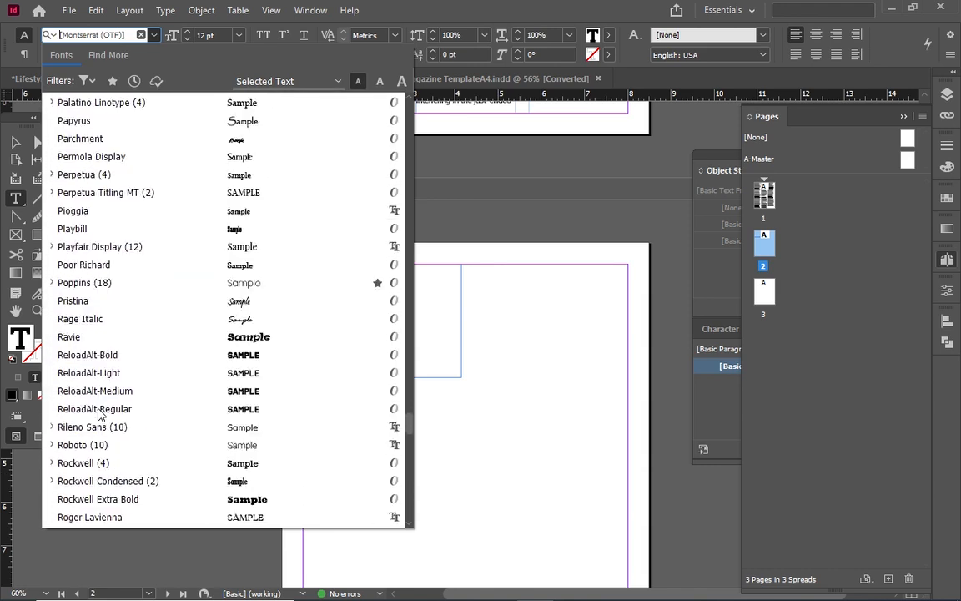
scroll(99, 413, down, 2)
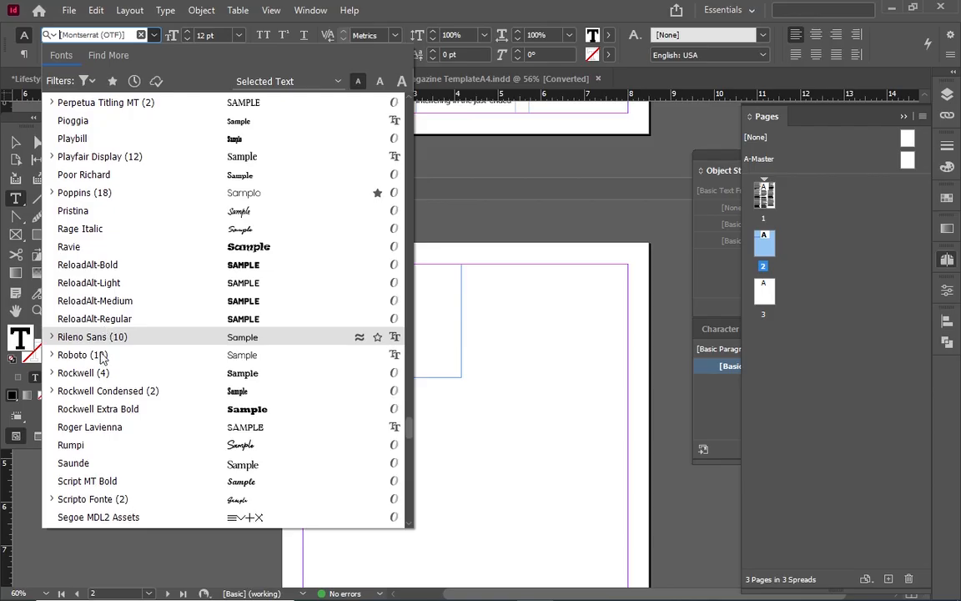
click(53, 356)
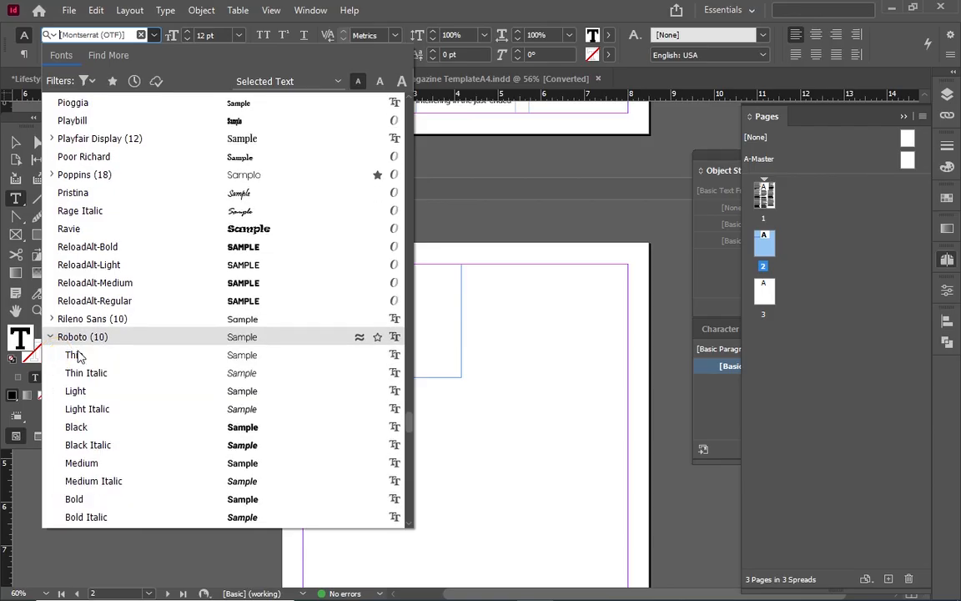
click(111, 355)
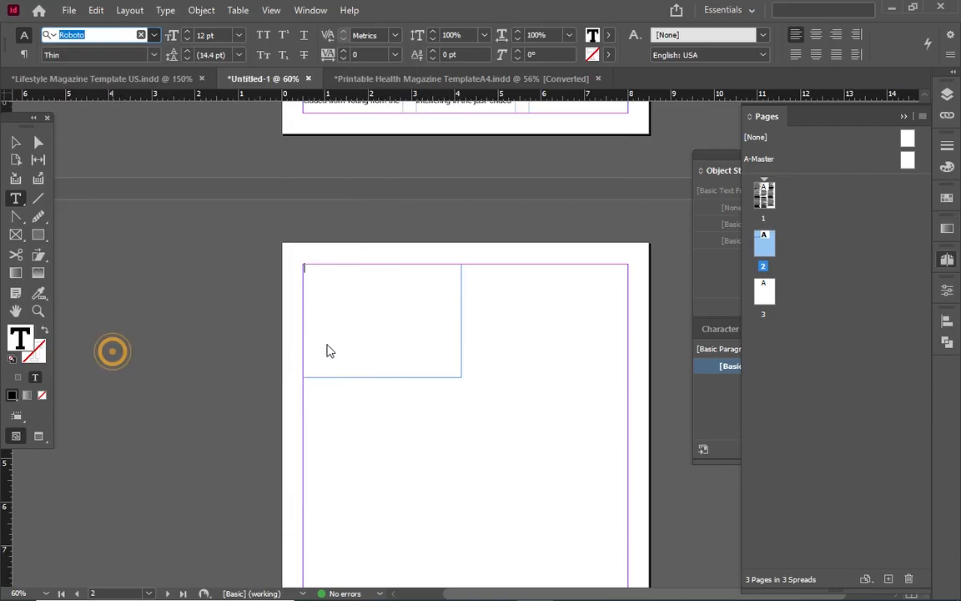
Fill the new text frame on page 2 with placeholder text
click(306, 268)
right_click(330, 265)
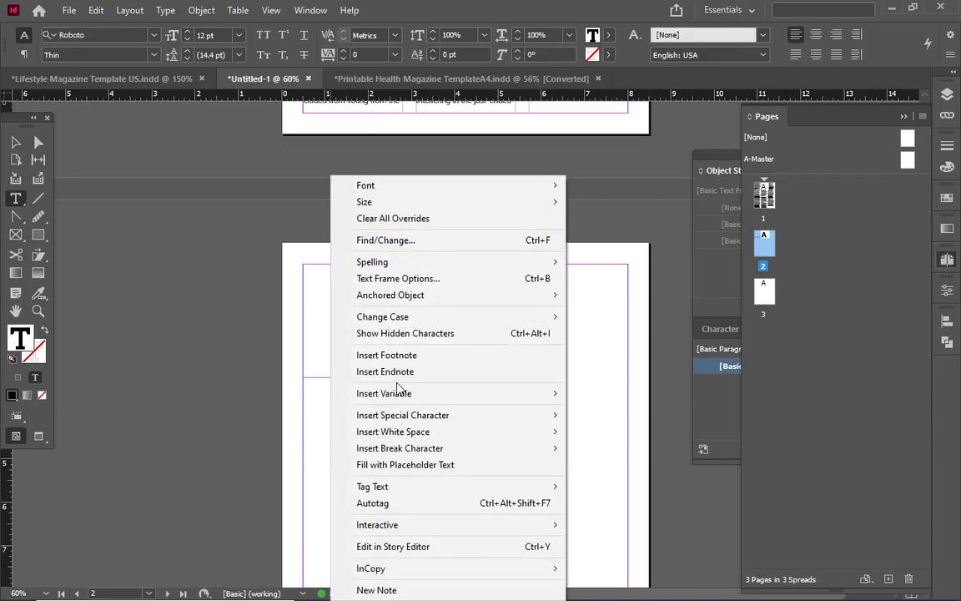
click(458, 466)
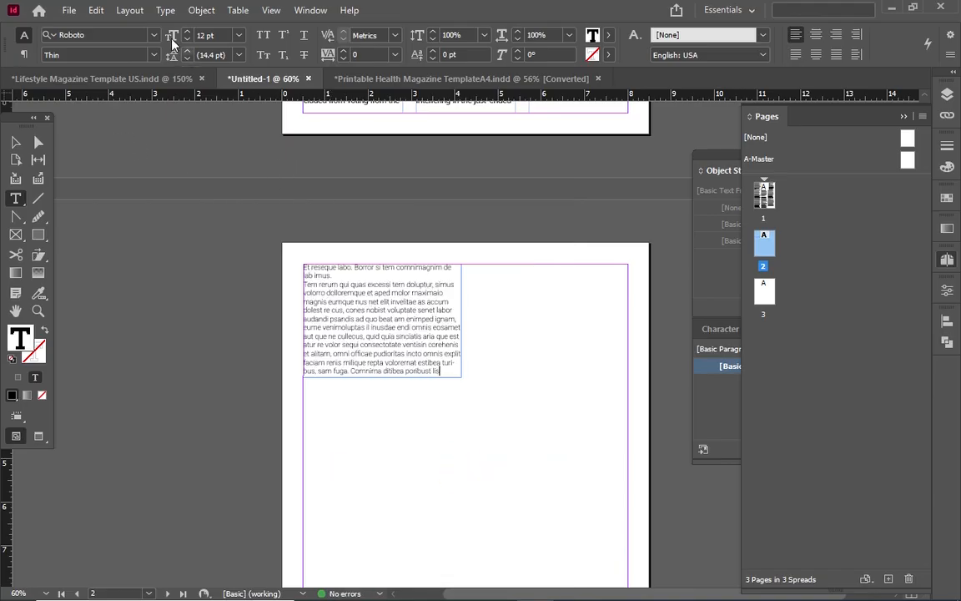
double_click(15, 141)
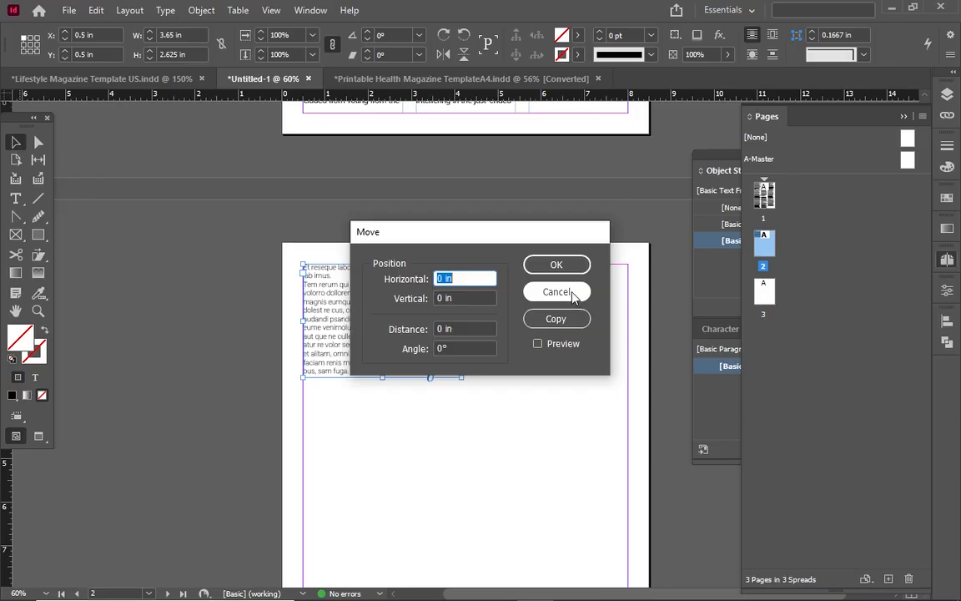
click(571, 291)
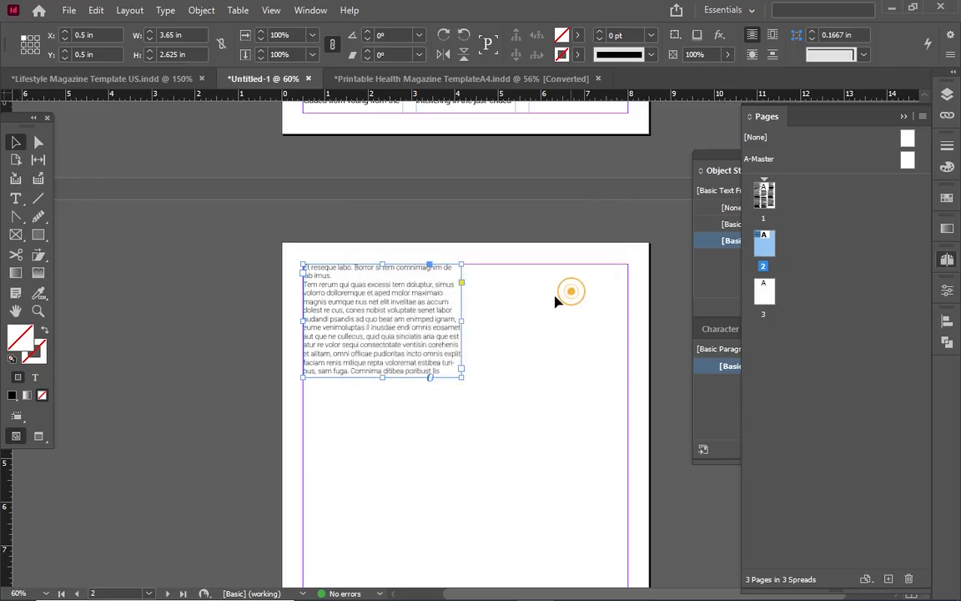
click(491, 307)
click(412, 330)
Insert an empty line after the first paragraph of the placeholder text, which ends with "lab imus."
click(16, 199)
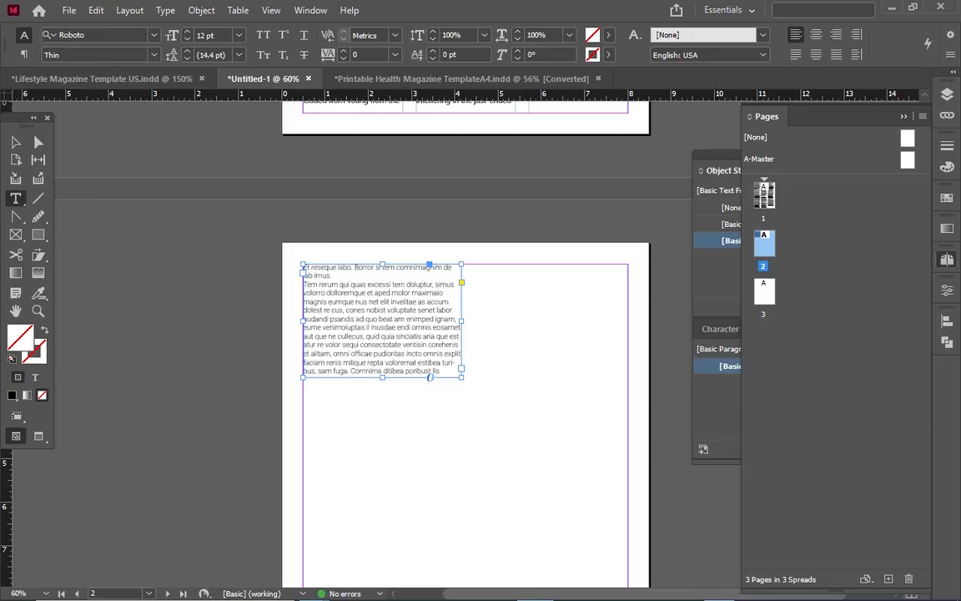
key(ctrl+equal)
key(ctrl+equal)
key(ctrl+equal)
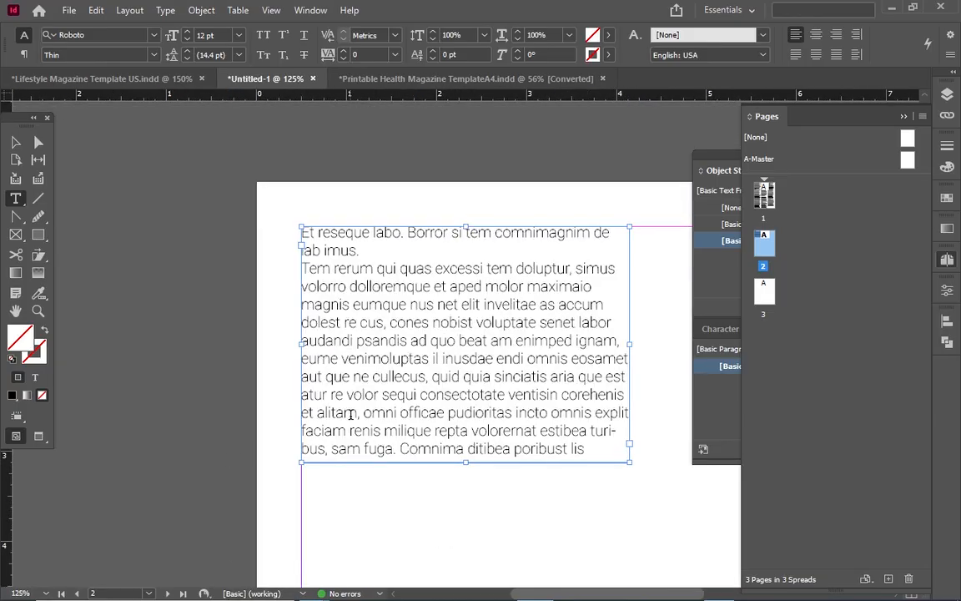
mouse_move(514, 594)
mouse_down()
mouse_move(559, 597)
mouse_move(533, 599)
mouse_up()
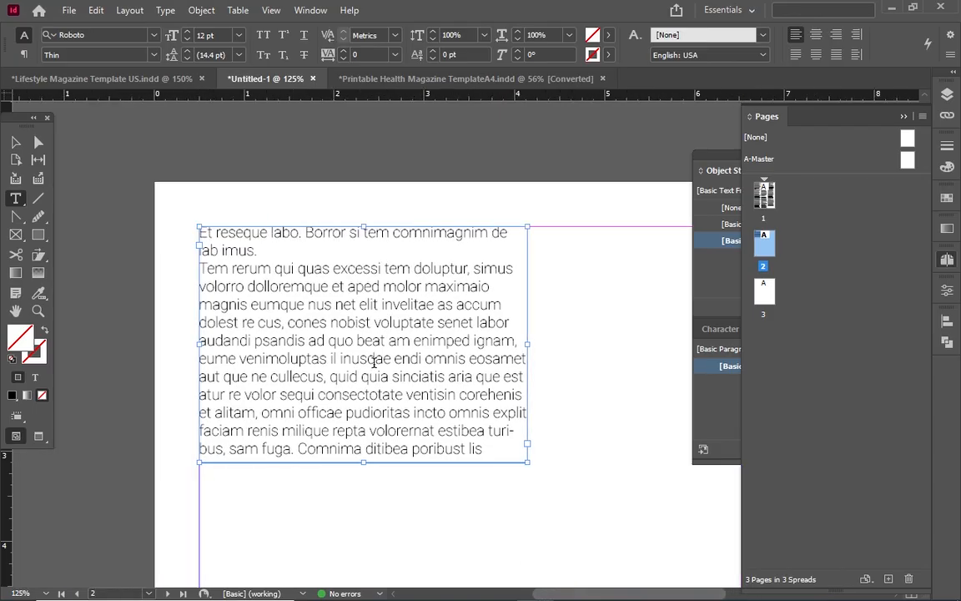
click(265, 252)
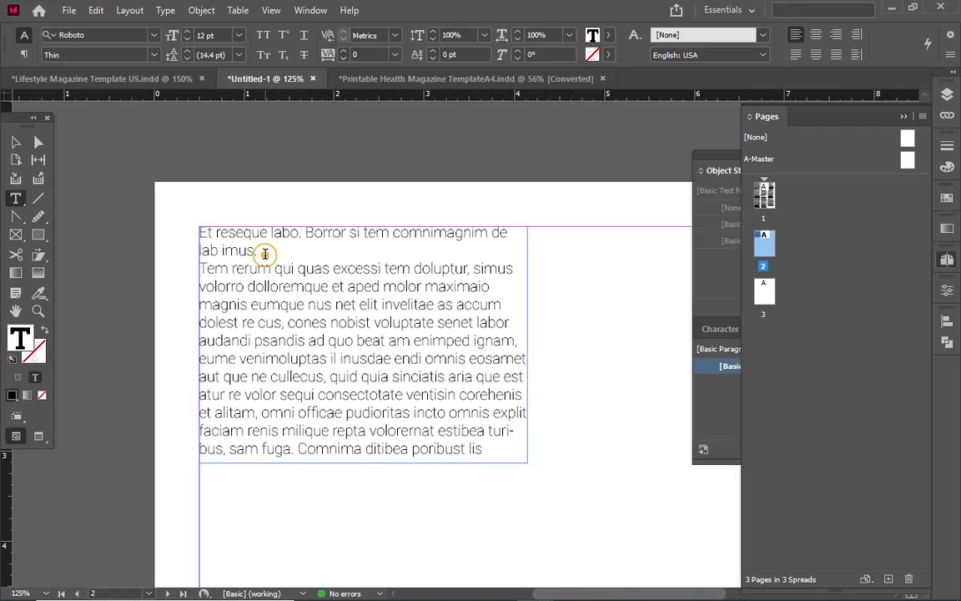
key(Return)
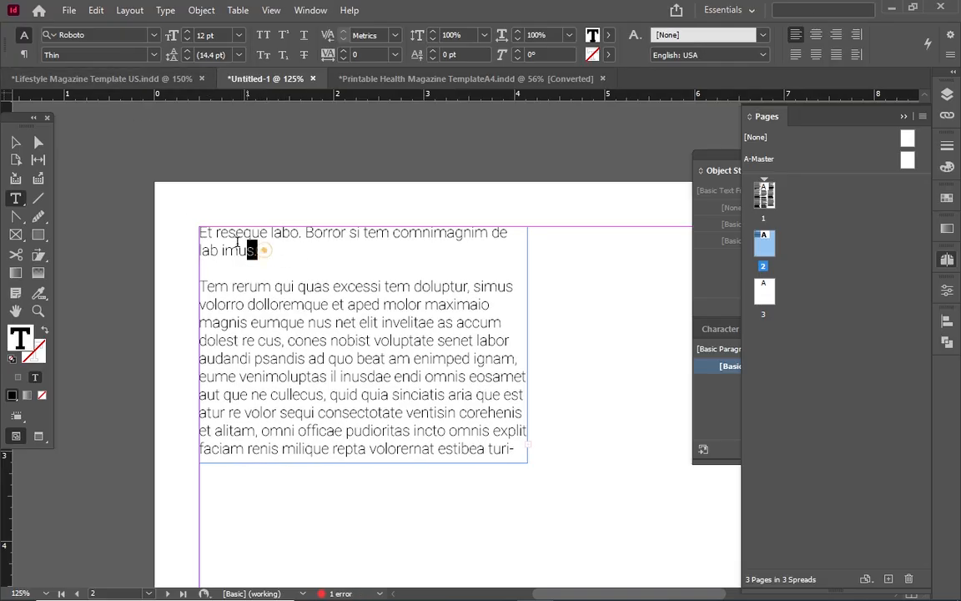
Set the font style of the first placeholder paragraph to Bold
triple_click(263, 250)
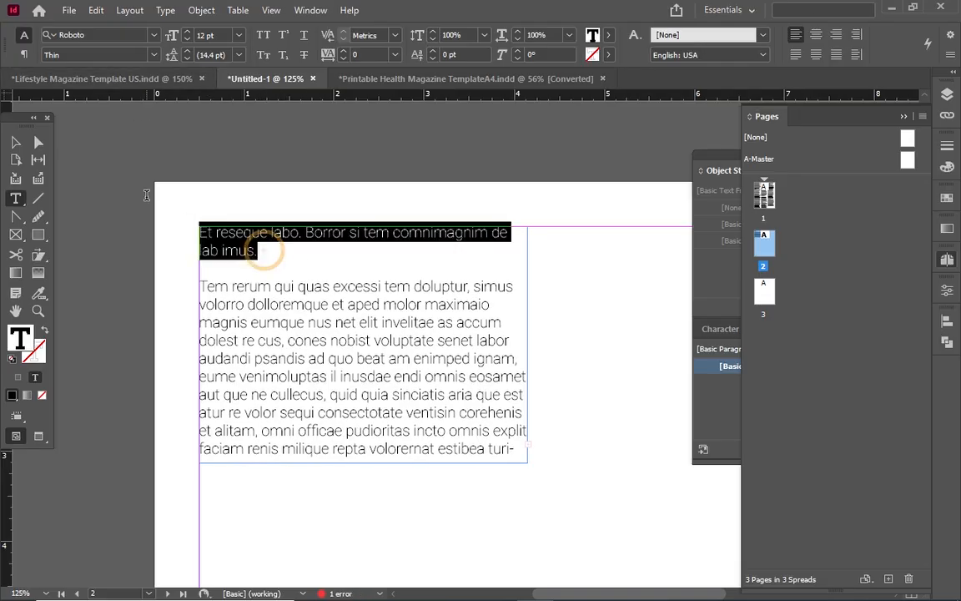
click(155, 55)
click(88, 184)
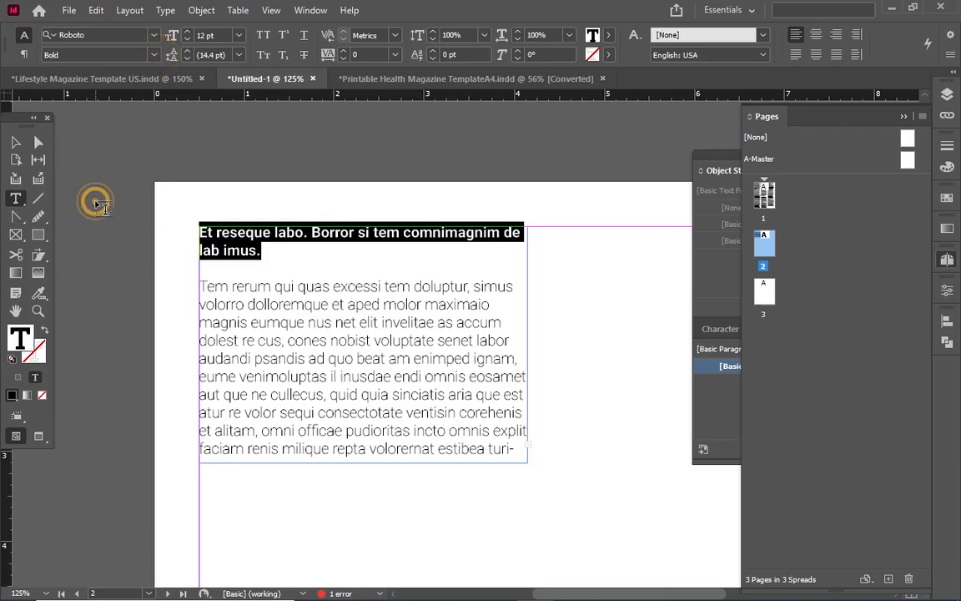
Give the bold first paragraph a one-character drop cap three lines deep
click(15, 142)
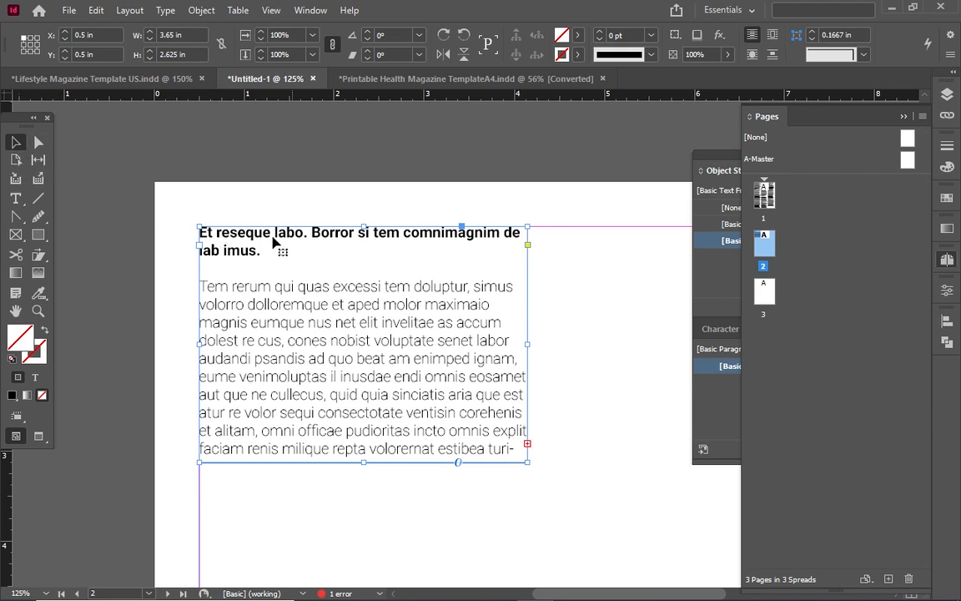
click(15, 199)
triple_click(276, 256)
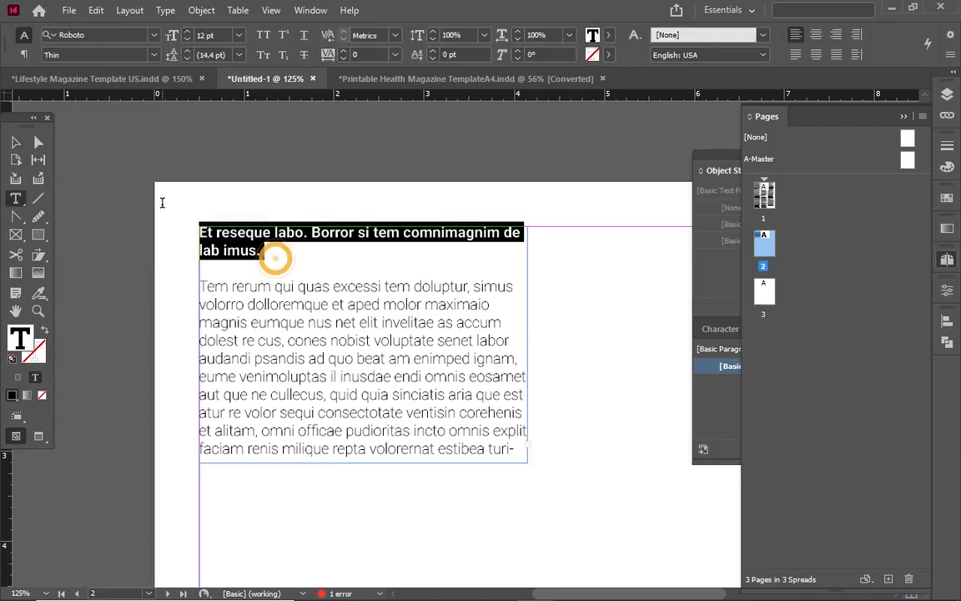
click(276, 255)
click(217, 233)
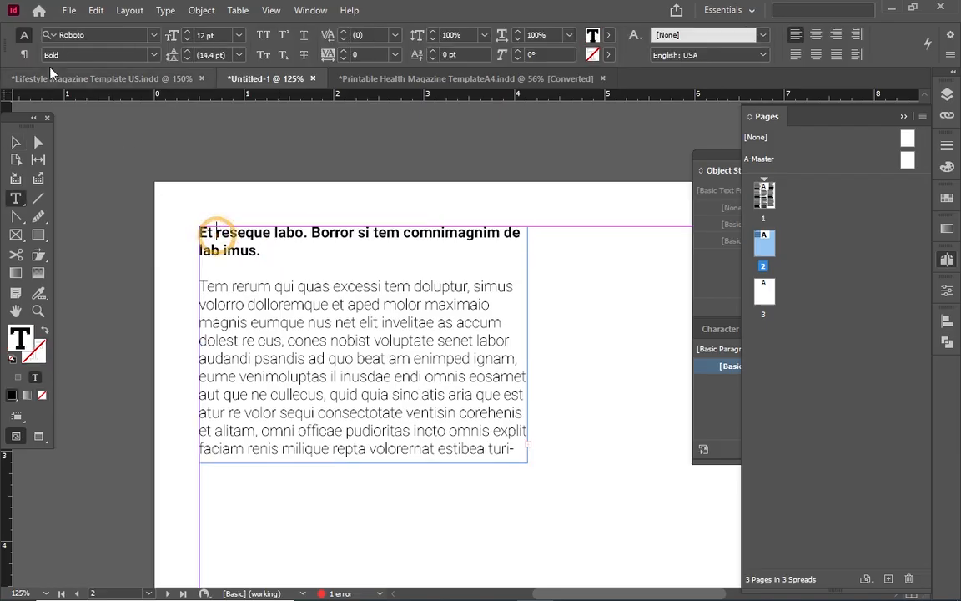
click(24, 54)
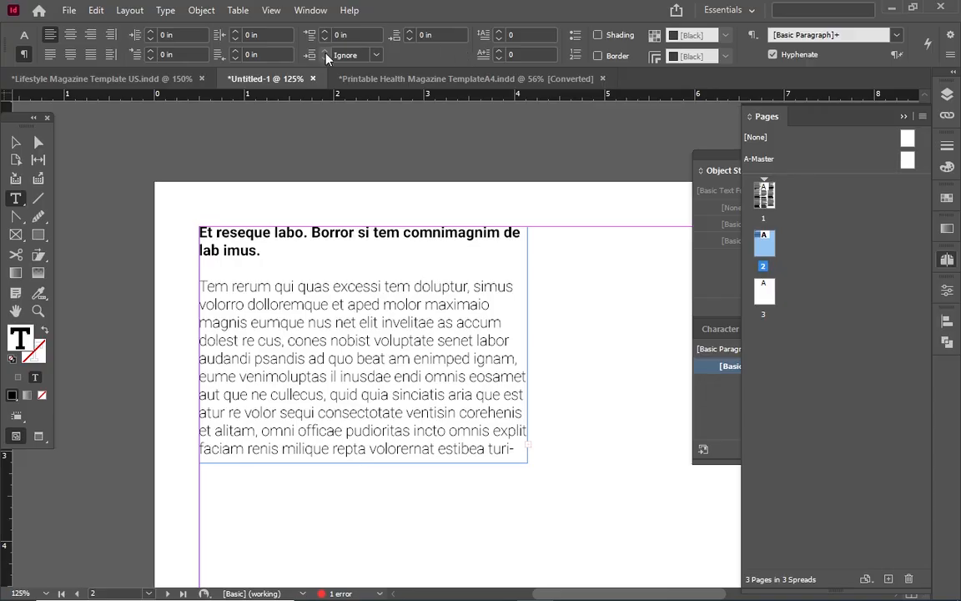
click(499, 35)
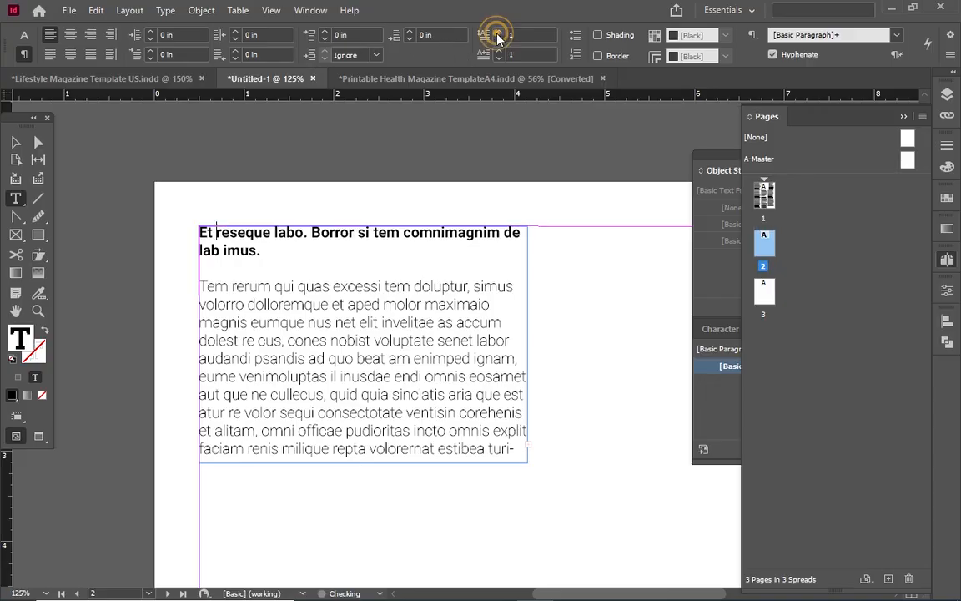
click(499, 35)
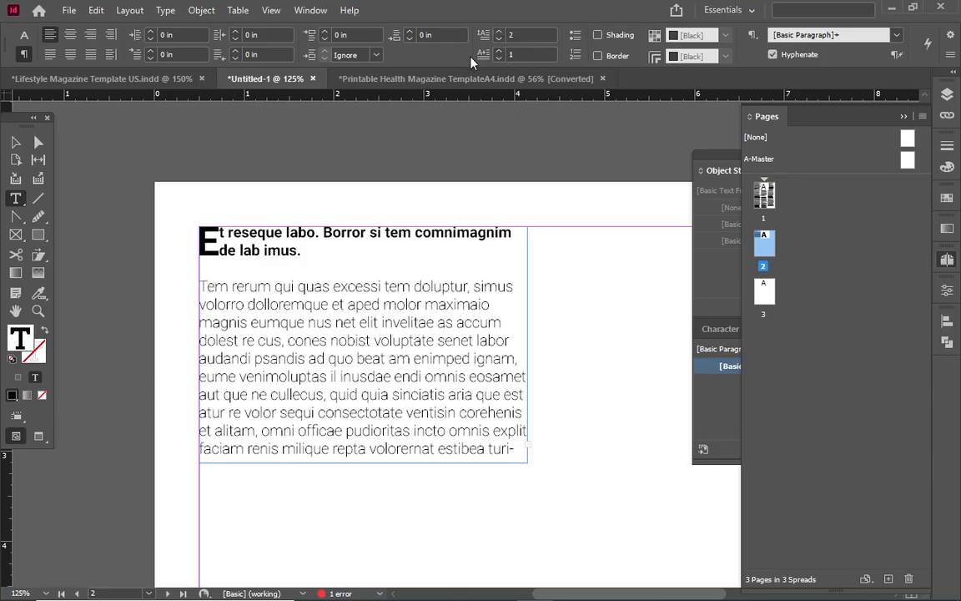
click(499, 30)
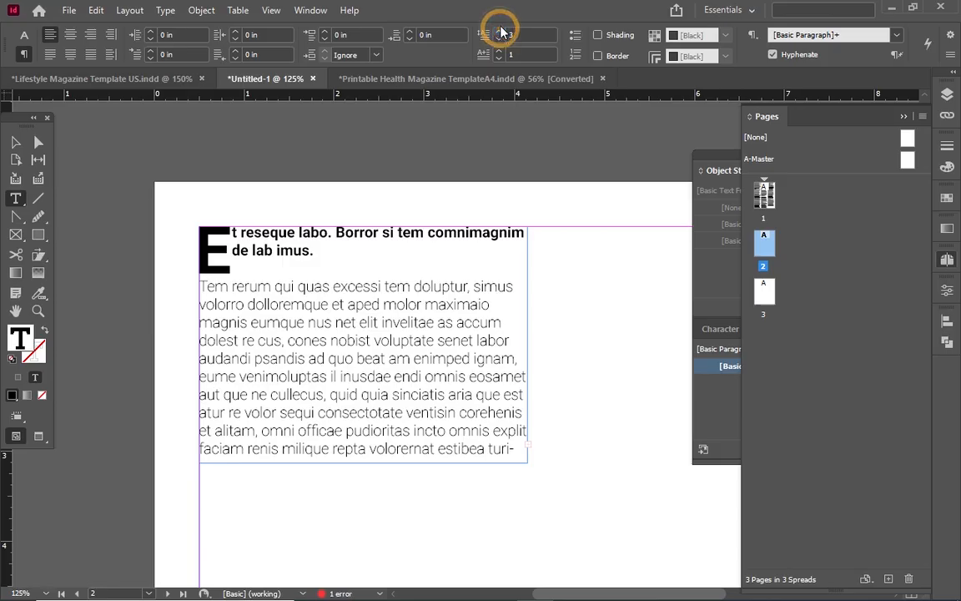
click(343, 259)
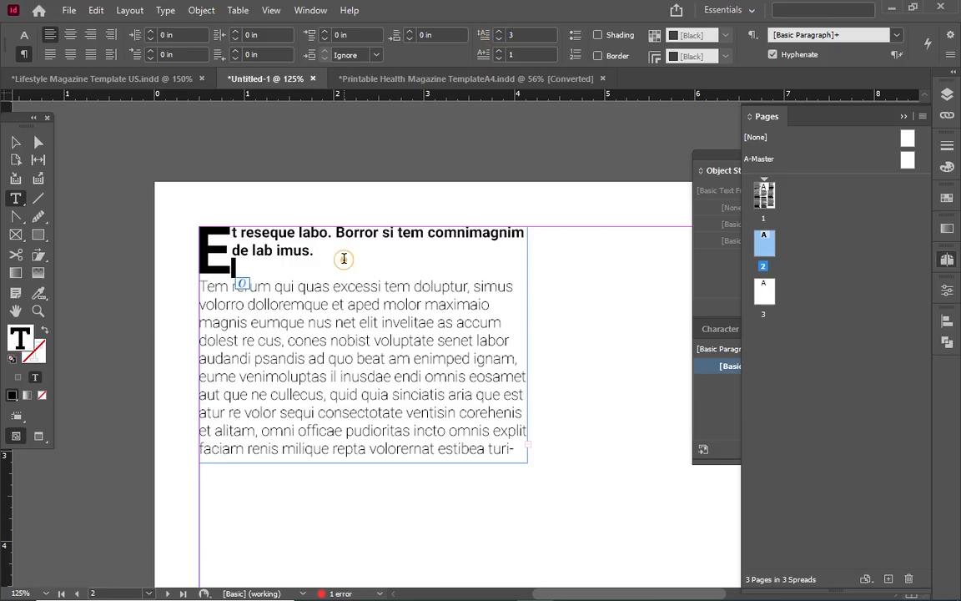
Create a new paragraph style from the bold drop-cap paragraph on page 2 and apply it to the selection
click(16, 142)
click(317, 259)
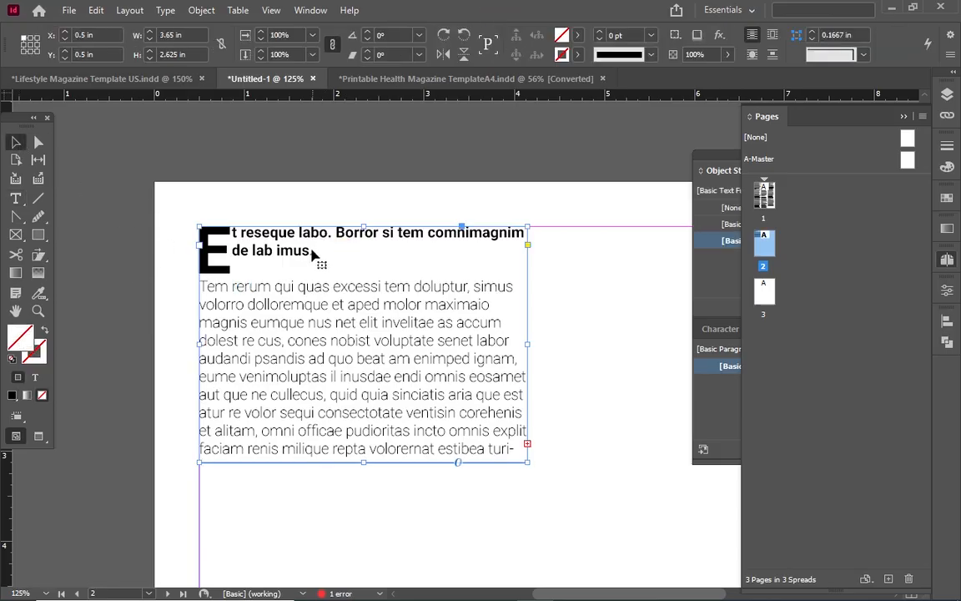
click(14, 200)
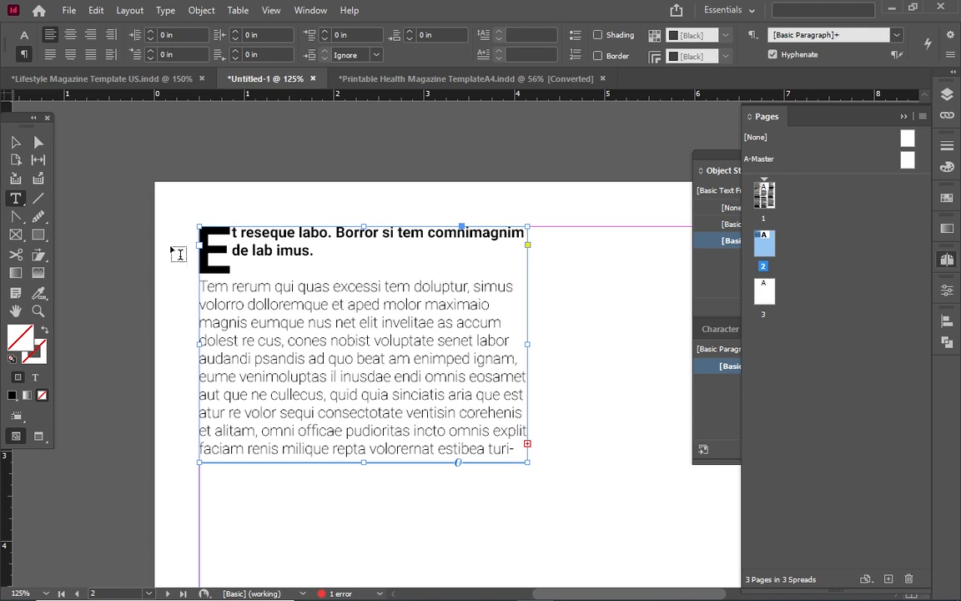
triple_click(242, 271)
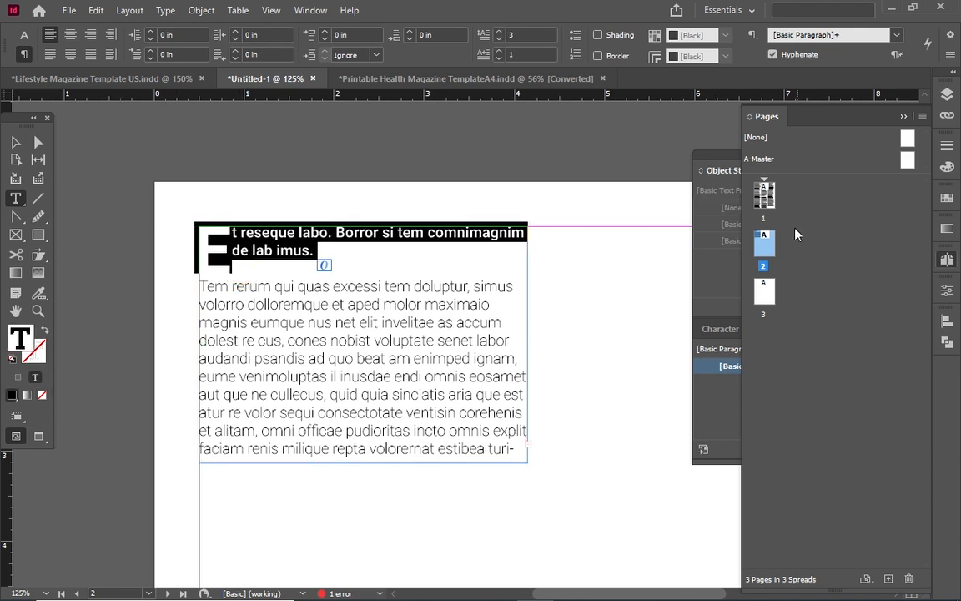
click(902, 119)
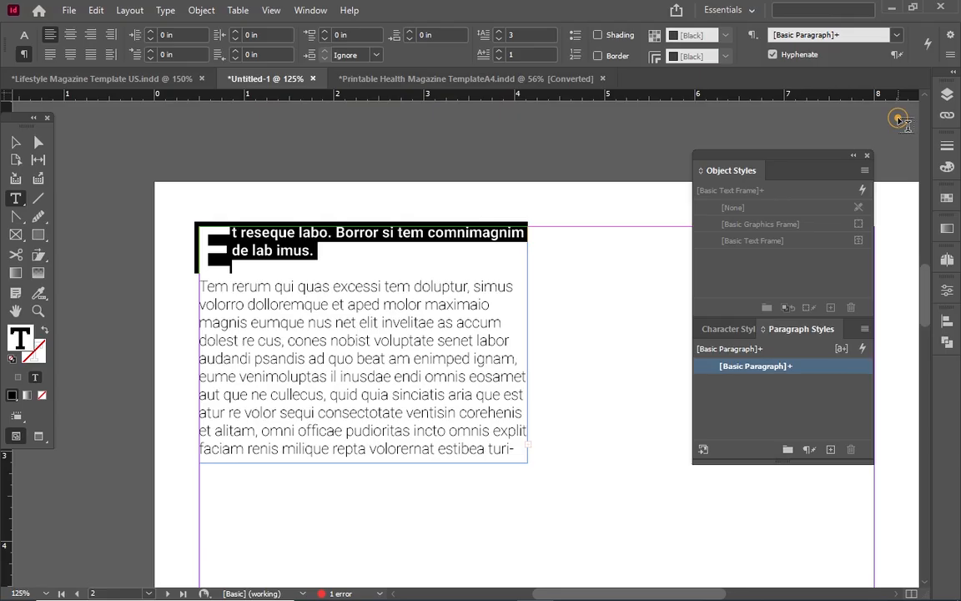
alt+click(832, 450)
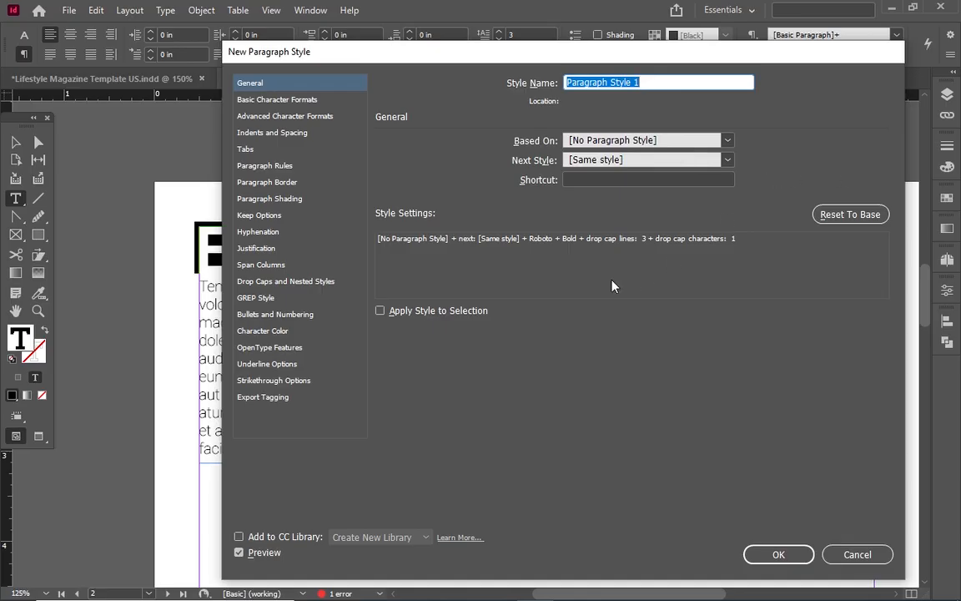
click(380, 312)
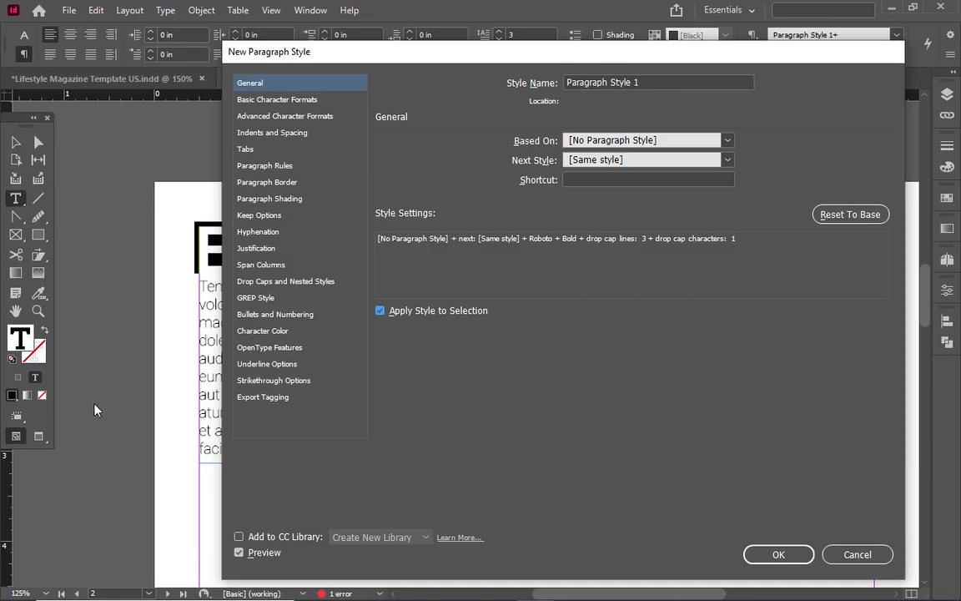
drag(365, 51, 389, 48)
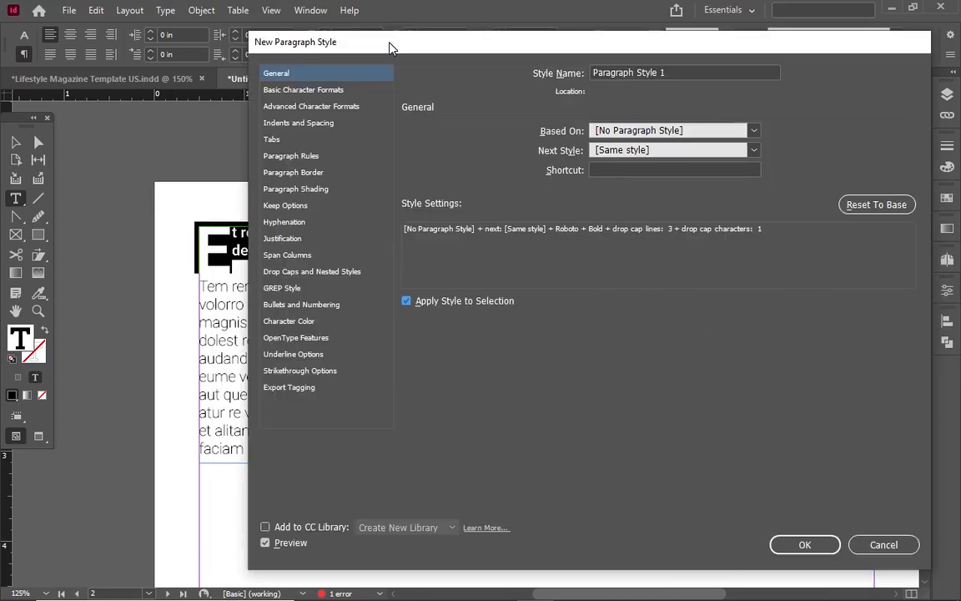
click(806, 544)
scroll(582, 390, down, 5)
scroll(581, 390, down, 2)
scroll(251, 260, up, 7)
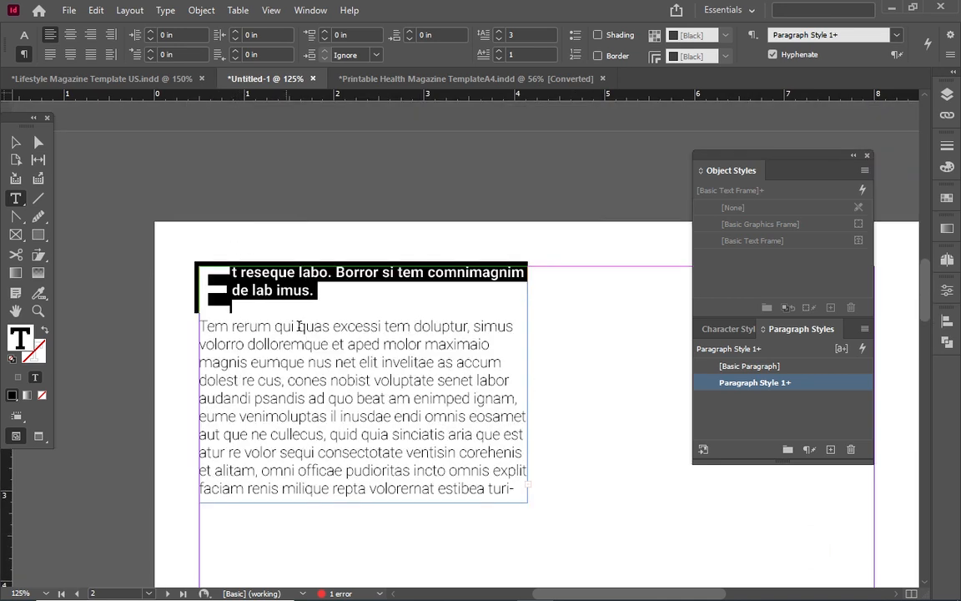
Rename the new paragraph style as dropcap
click(778, 381)
double_click(778, 383)
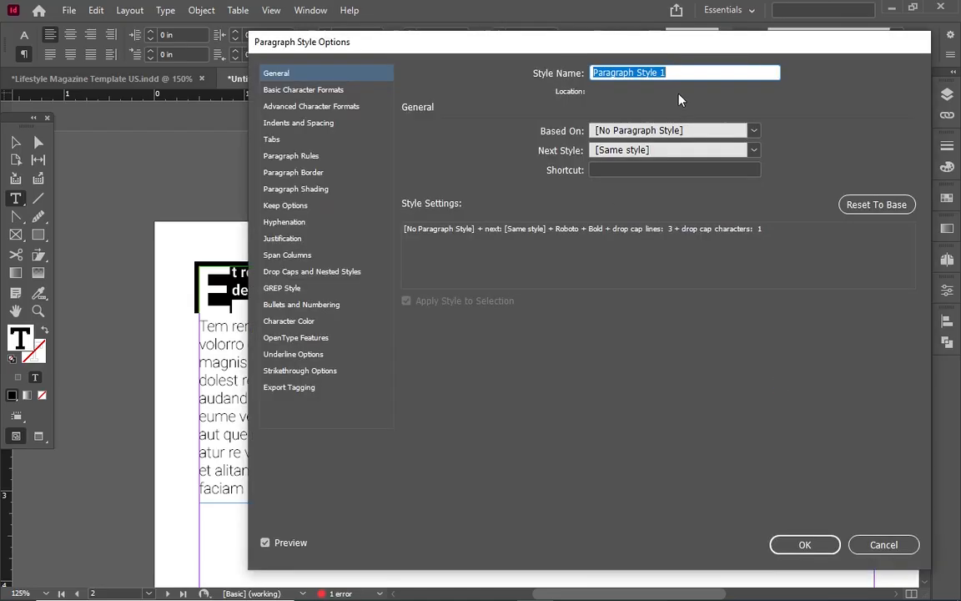
text(dropcap)
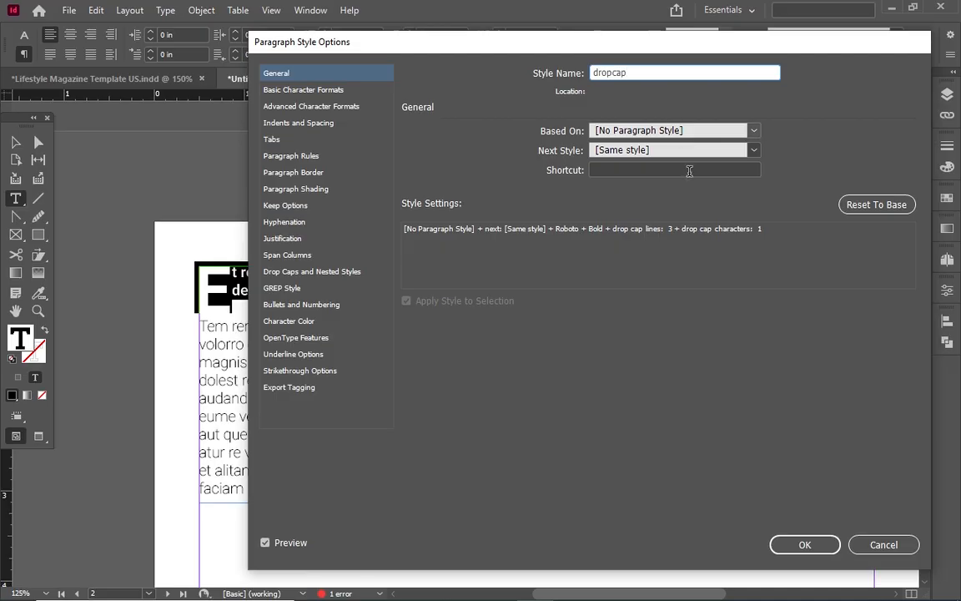
click(813, 544)
scroll(576, 393, down, 4)
scroll(574, 393, up, 4)
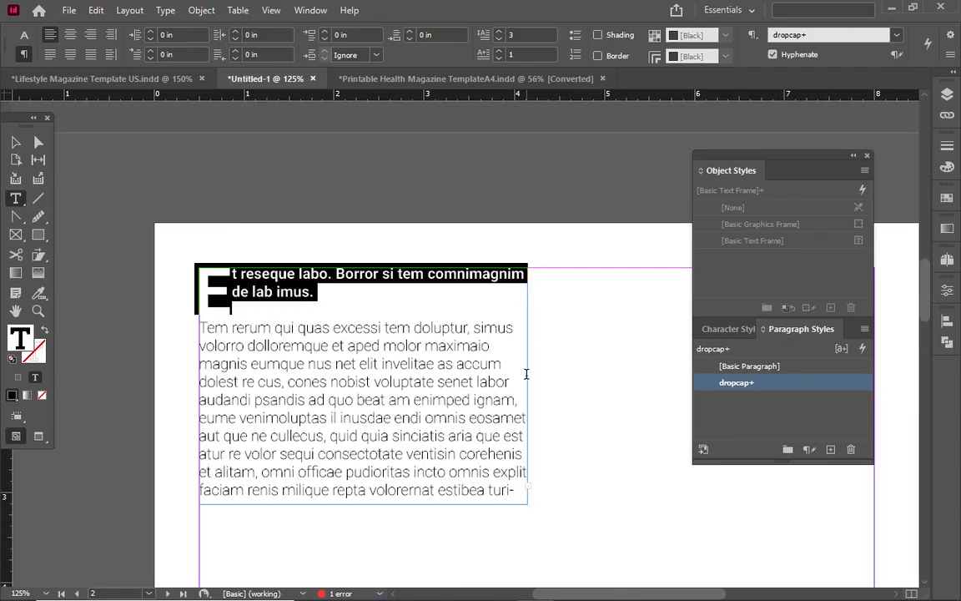
Draw a text frame about 2.88 by 0.76 in below the existing frame on page 2 and fill it with placeholder text
click(15, 143)
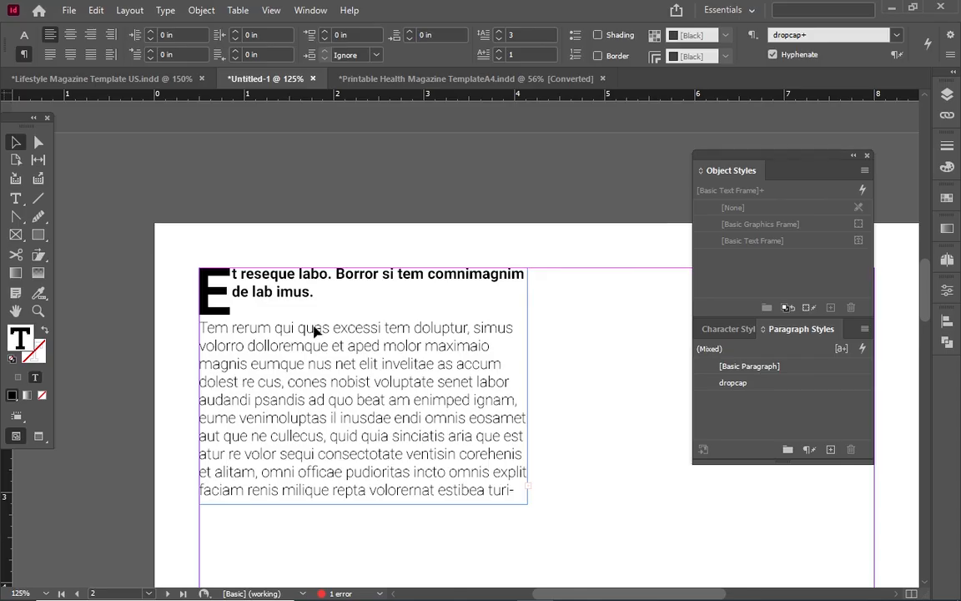
scroll(401, 430, down, 4)
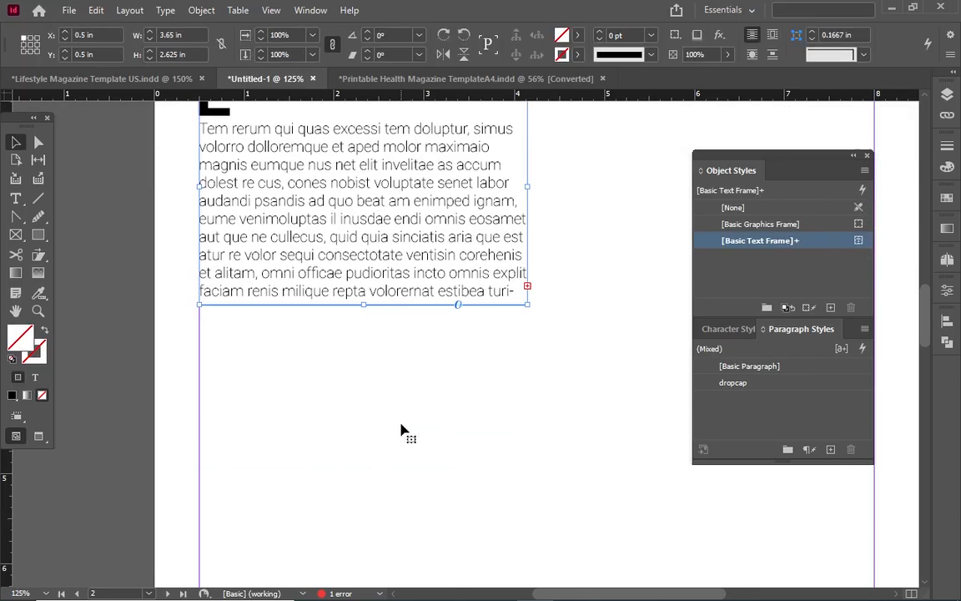
click(15, 198)
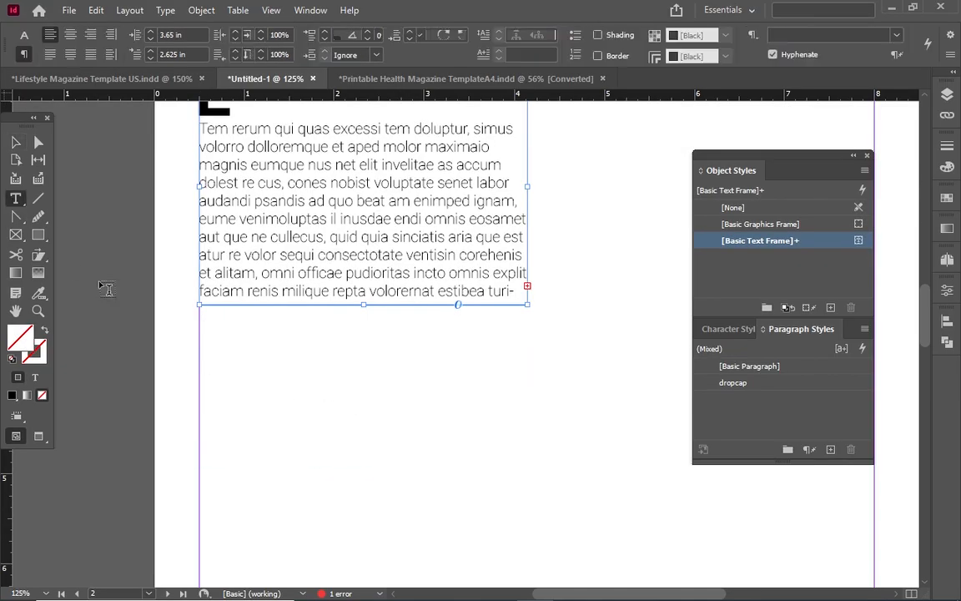
drag(201, 332, 458, 399)
right_click(221, 345)
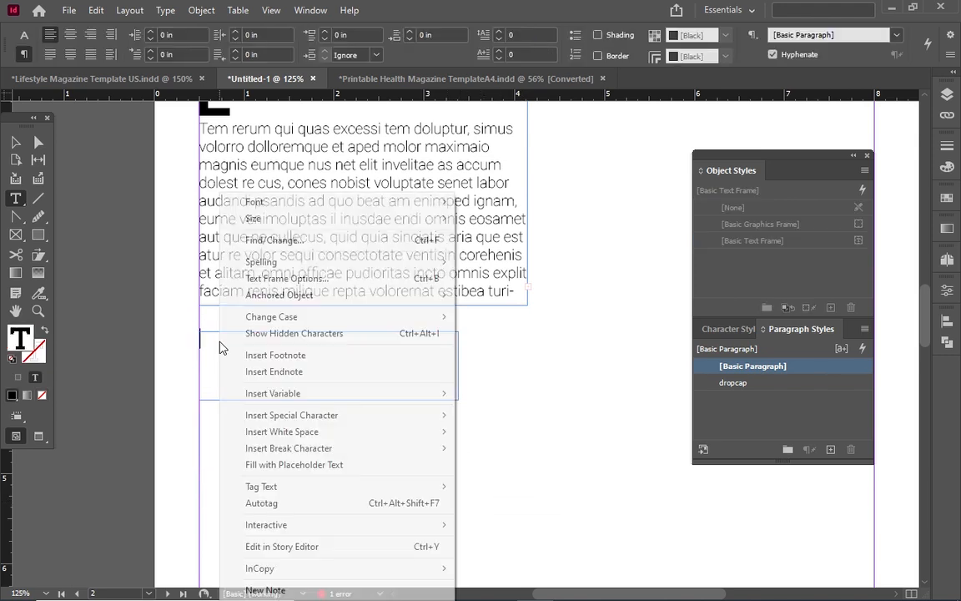
click(321, 470)
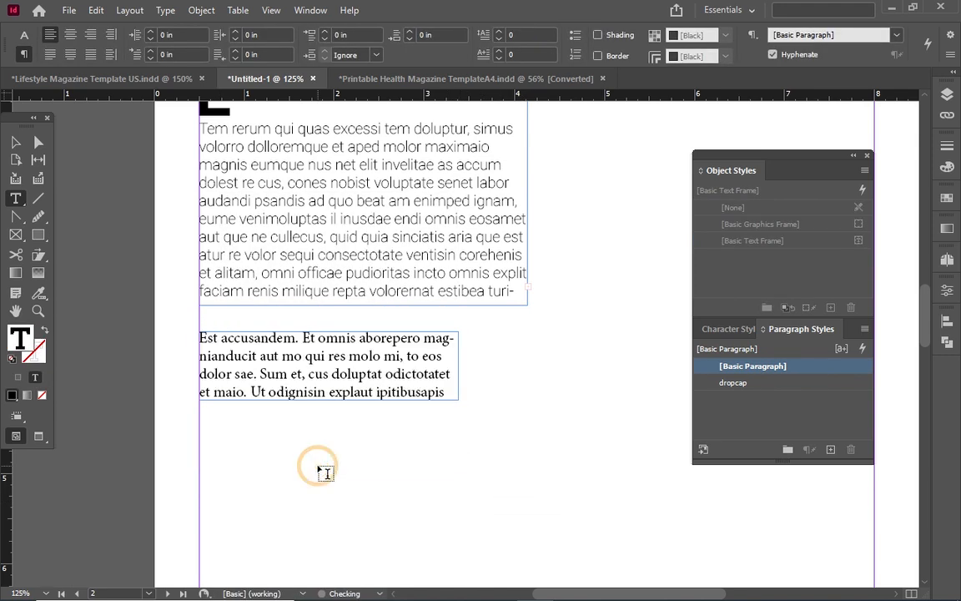
Apply the dropcap paragraph style to the placeholder text in the smaller frame on page 2
click(21, 145)
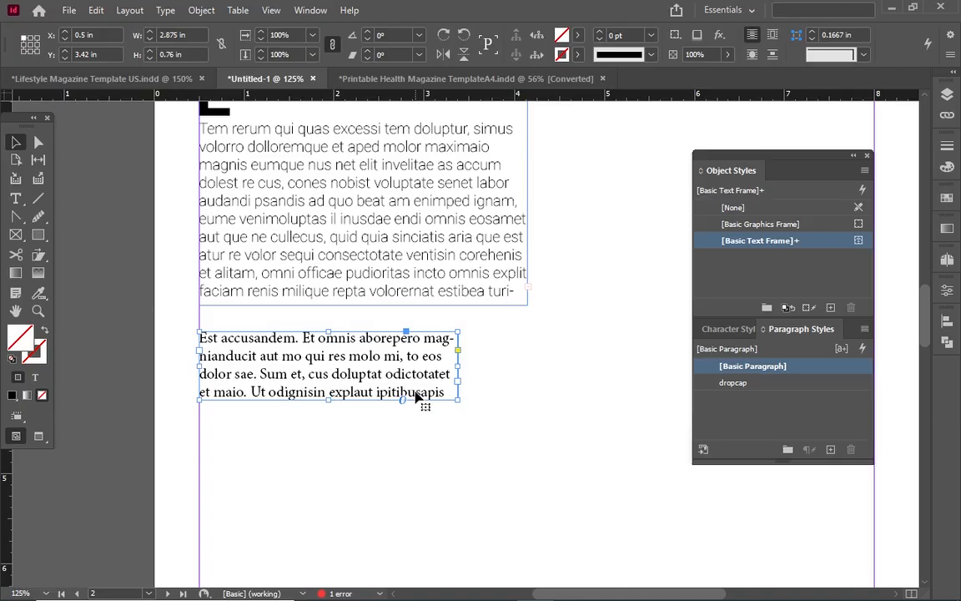
scroll(333, 232, up, 3)
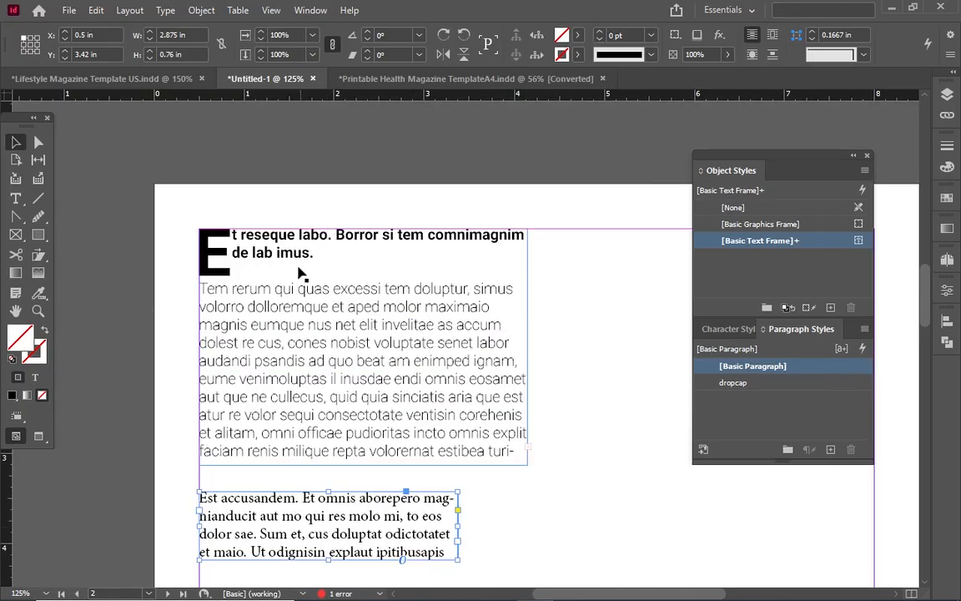
key(t)
click(349, 534)
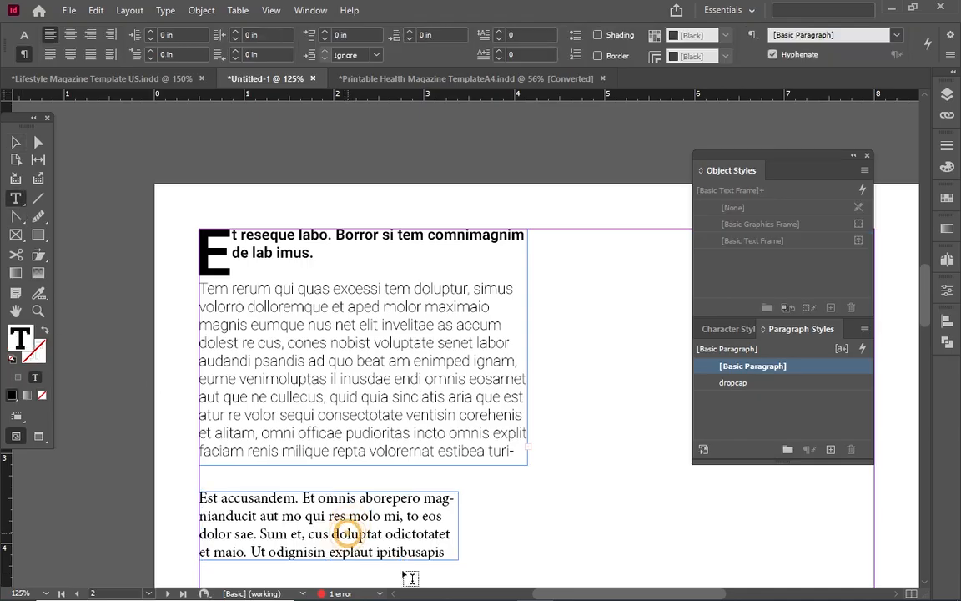
click(732, 386)
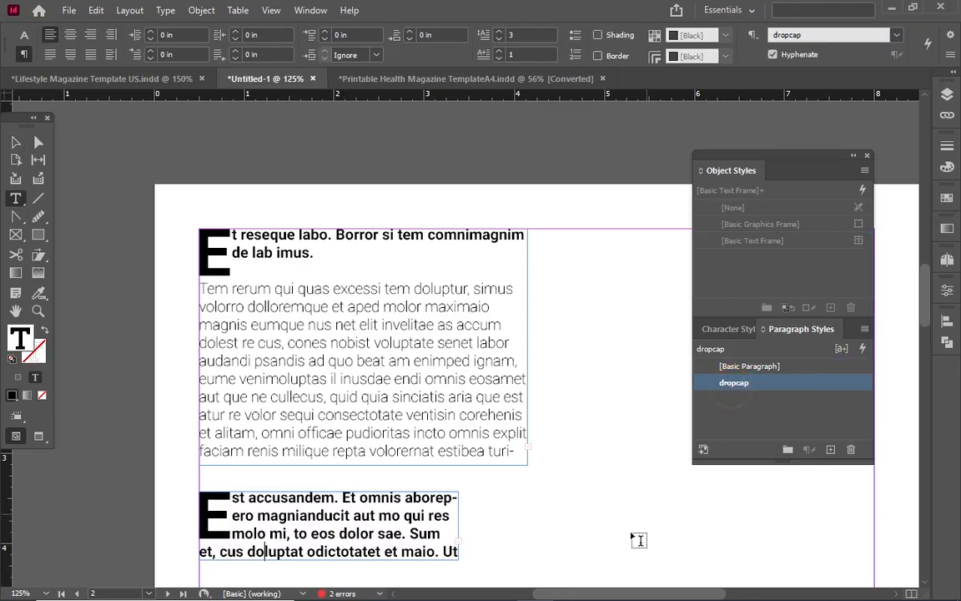
scroll(638, 543, down, 1)
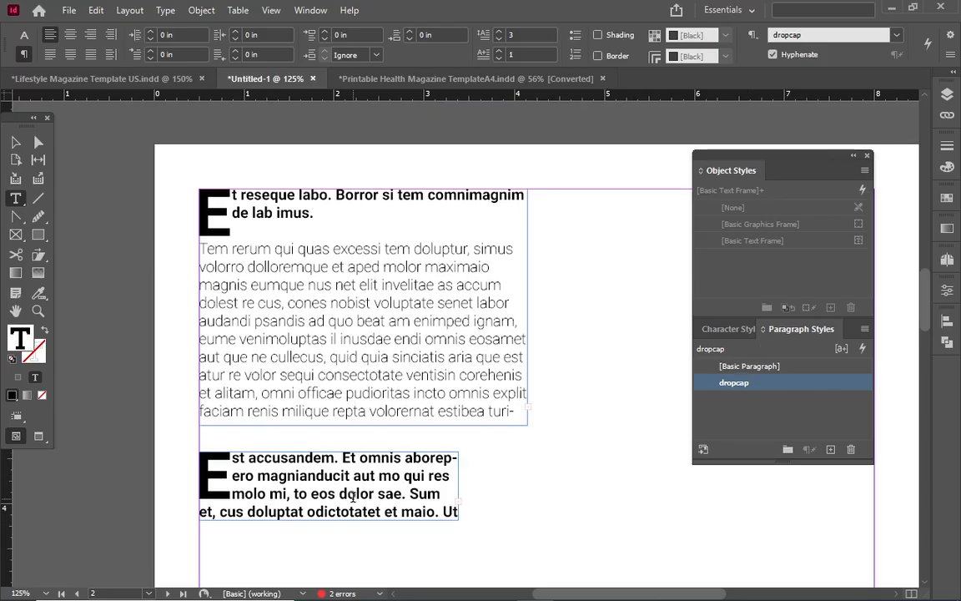
scroll(386, 541, down, 4)
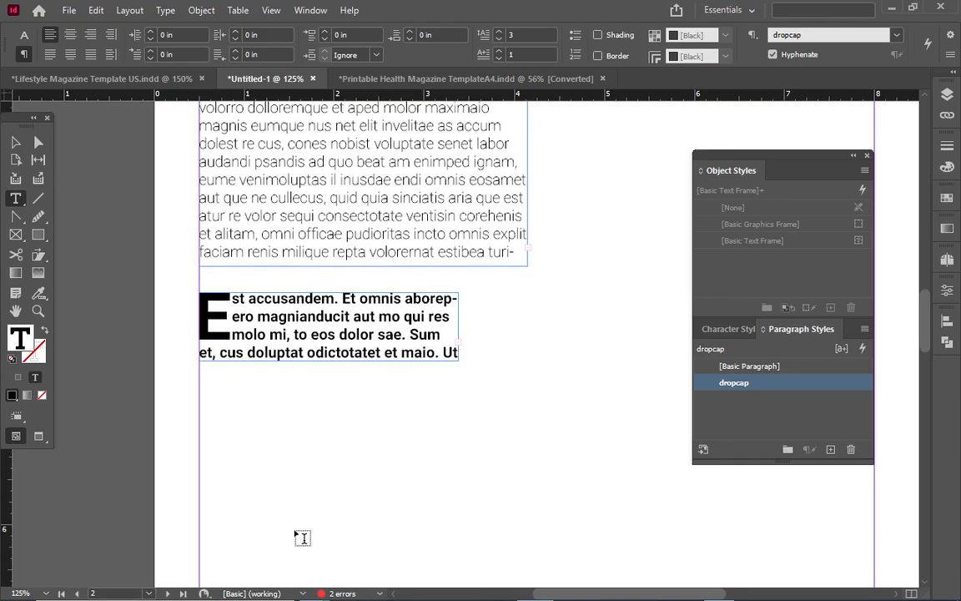
scroll(348, 408, up, 5)
scroll(347, 412, down, 5)
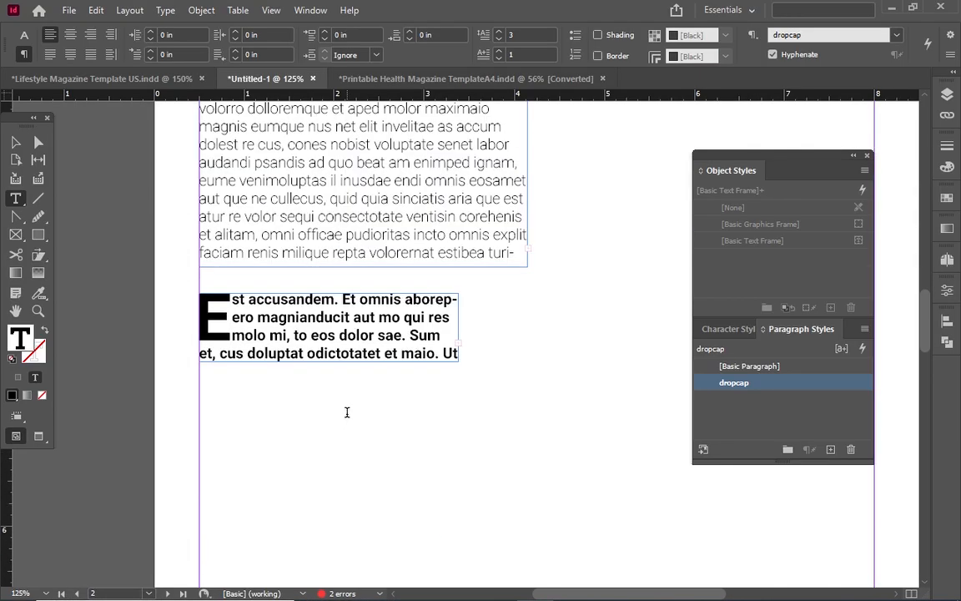
Draw a text frame on page 3 that spans the full width between the page margins, starting at the upper margin
scroll(487, 368, down, 10)
scroll(487, 370, down, 10)
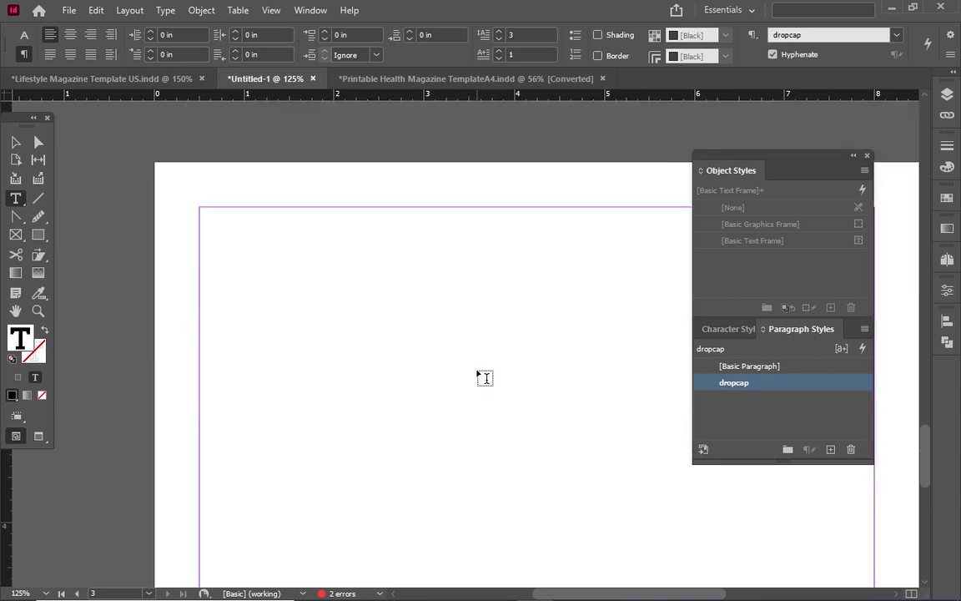
scroll(487, 371, up, 2)
drag(815, 152, 894, 148)
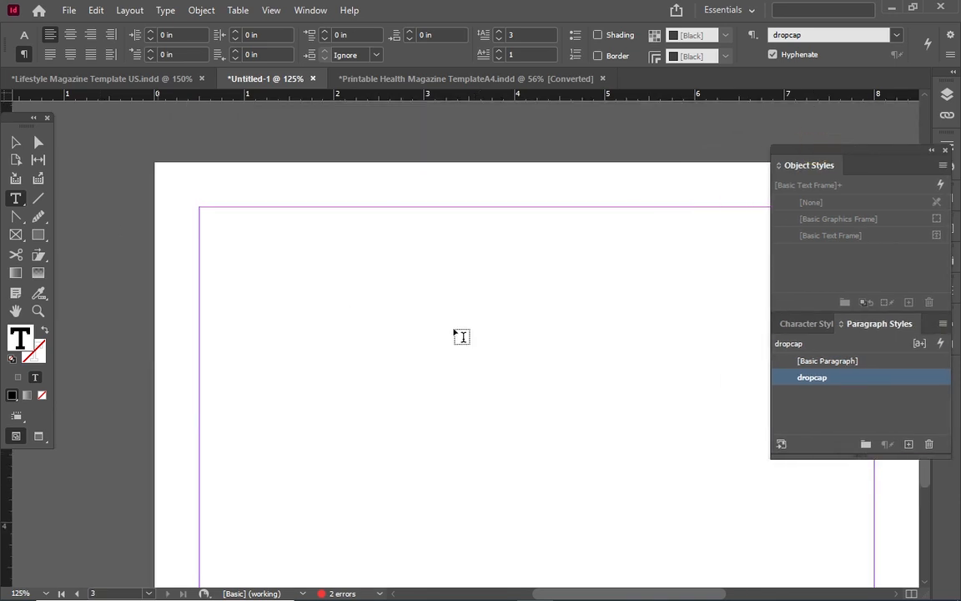
scroll(227, 264, down, 8)
scroll(227, 263, up, 10)
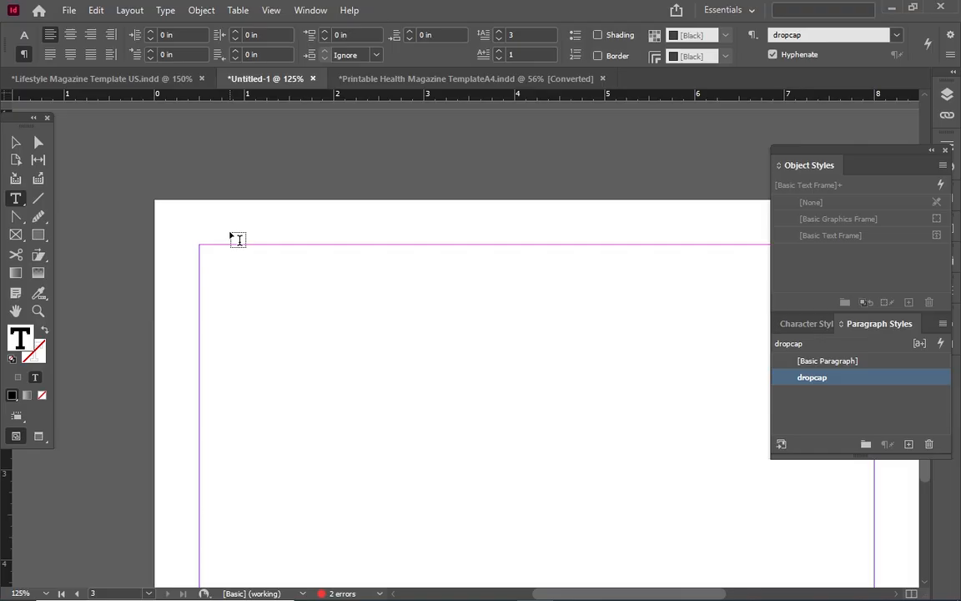
scroll(234, 243, down, 3)
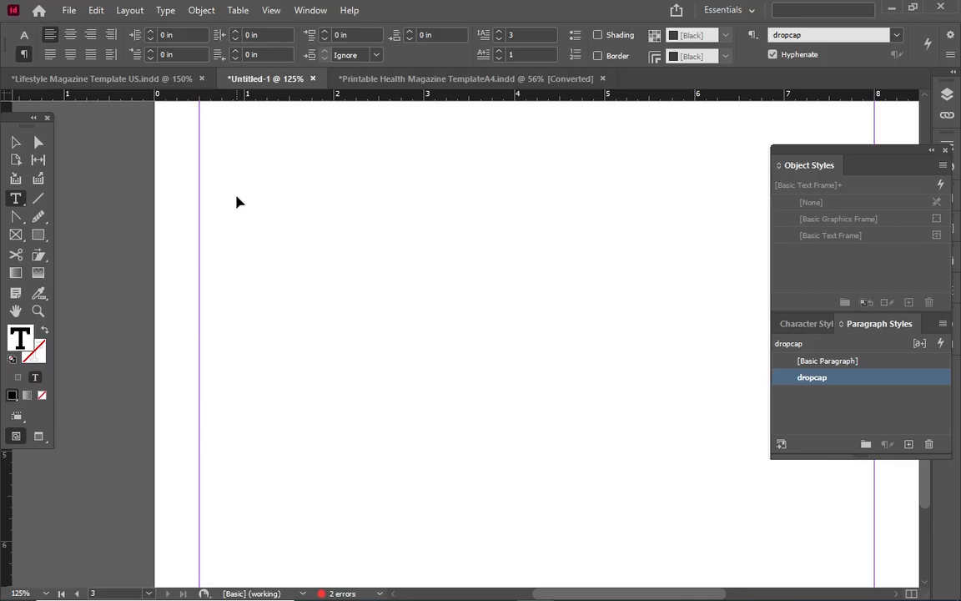
key(ctrl+minus)
key(ctrl+minus)
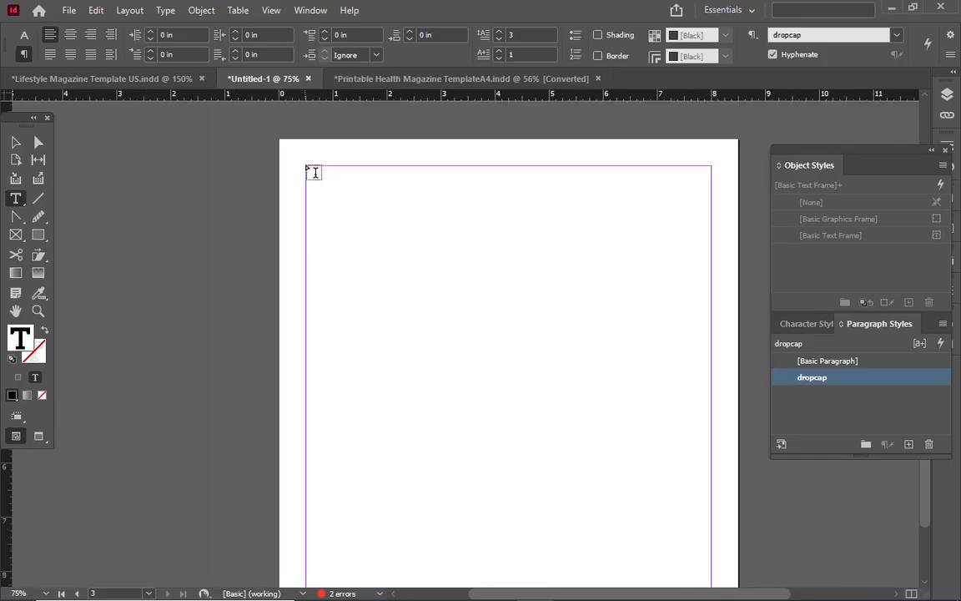
drag(315, 173, 713, 477)
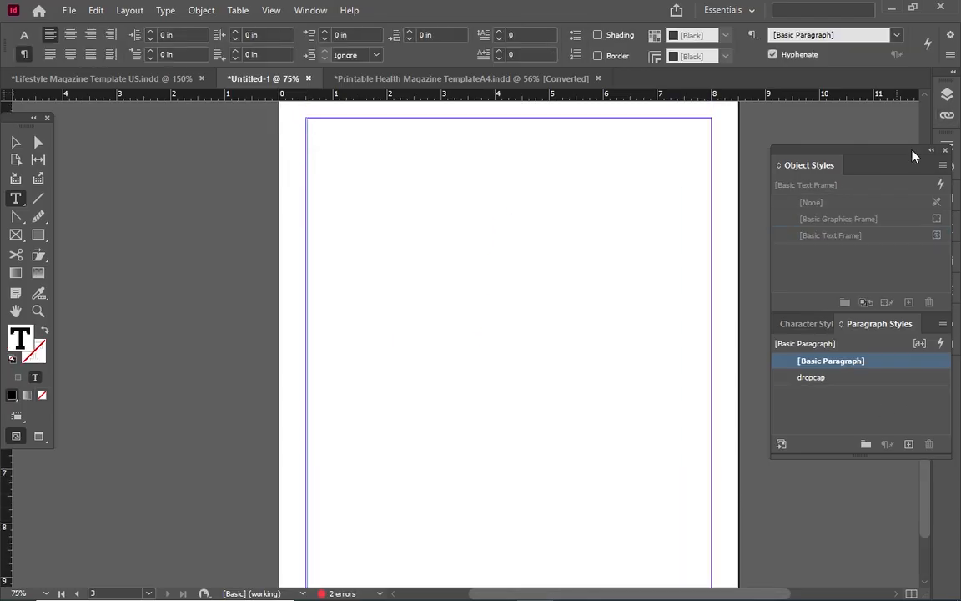
Set the text in the empty page 3 frame to the Regular font style at 16 pt
drag(909, 155, 832, 154)
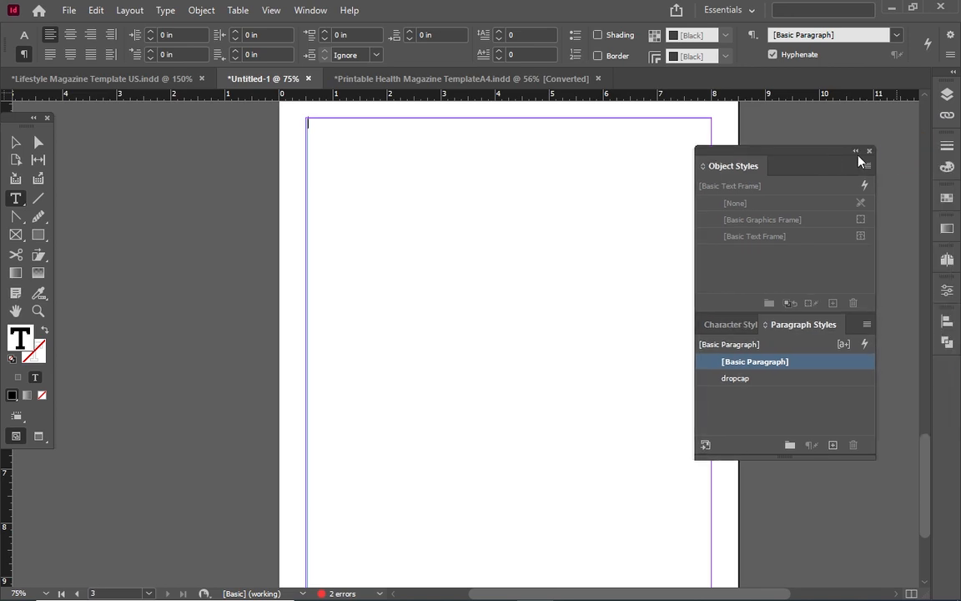
click(857, 154)
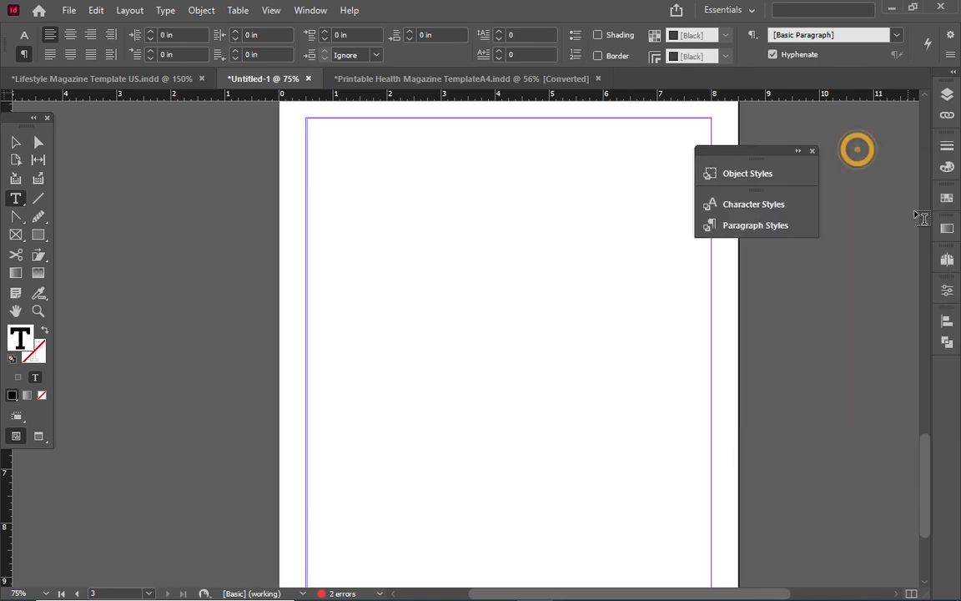
click(949, 290)
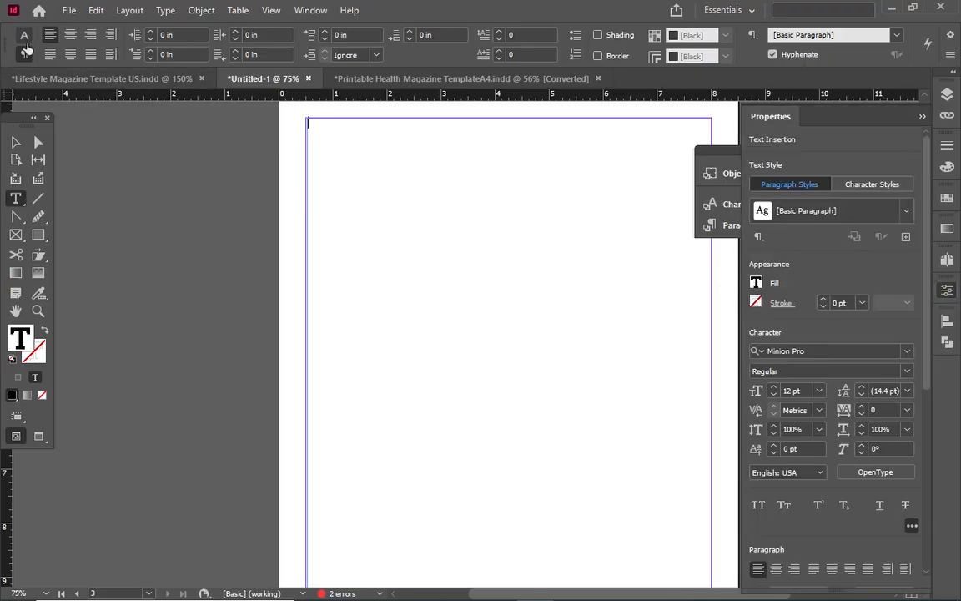
click(908, 351)
click(907, 352)
click(905, 375)
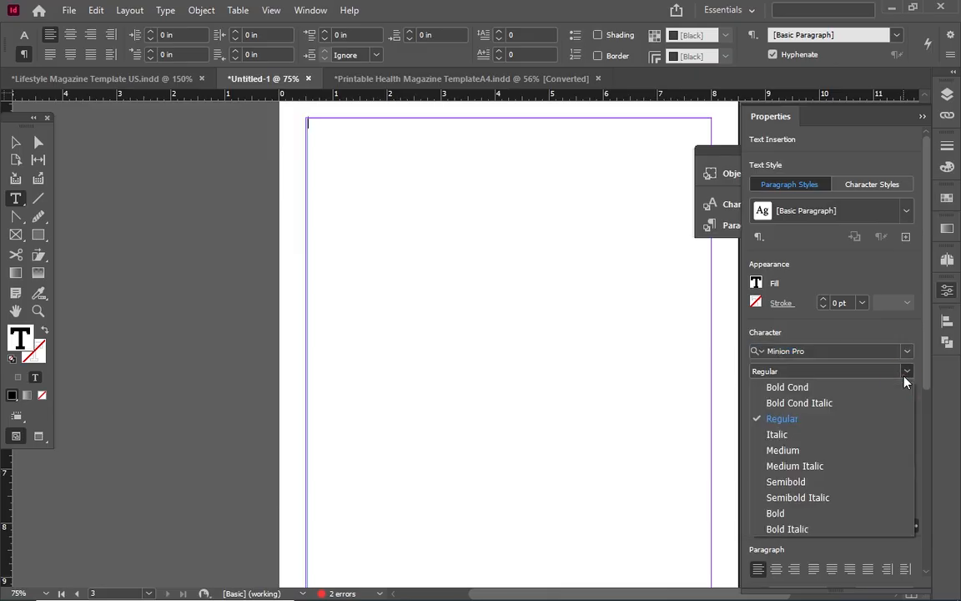
click(762, 418)
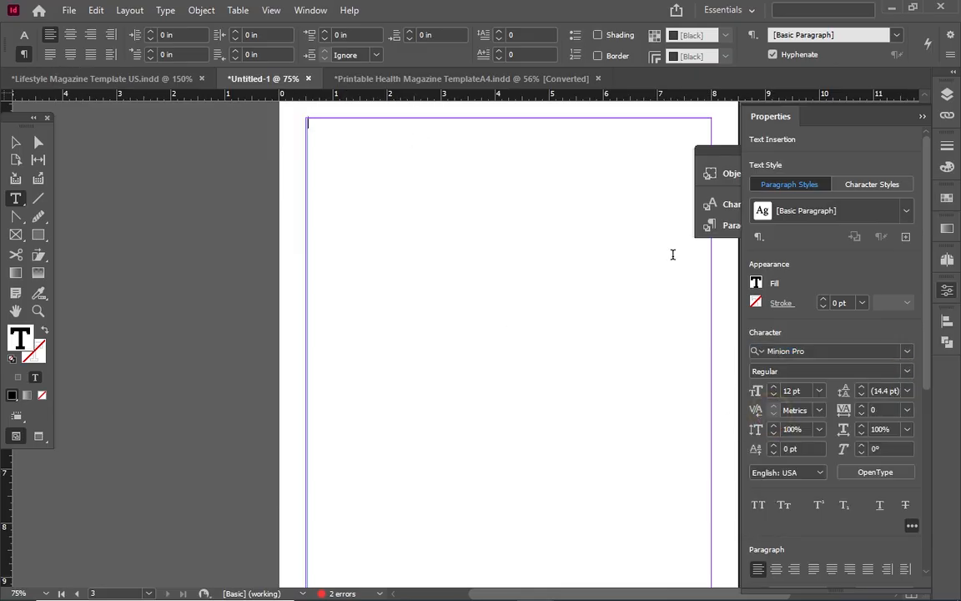
click(772, 387)
click(772, 387)
click(773, 388)
click(772, 387)
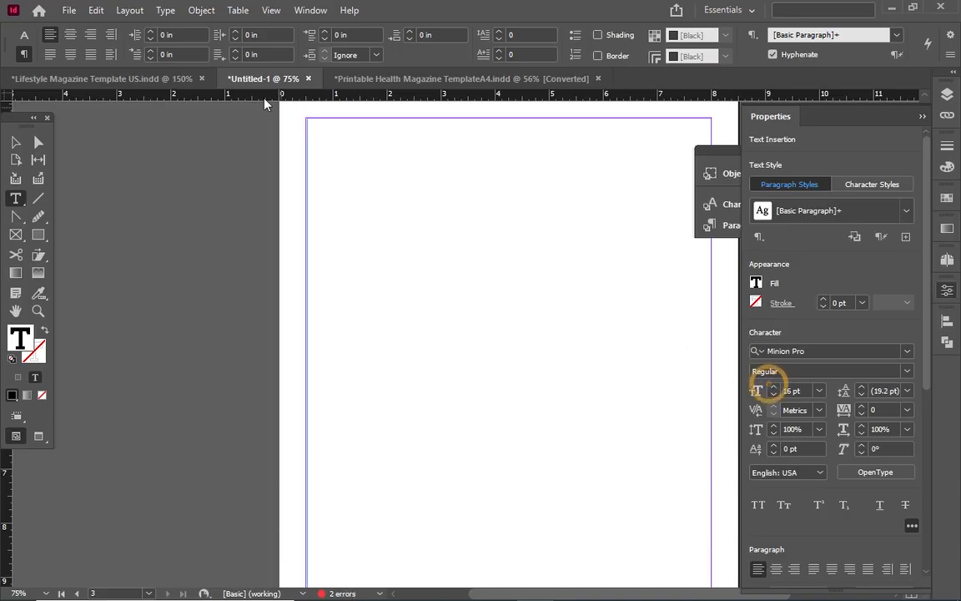
Fill the empty text frame on page 3 with placeholder text
right_click(337, 129)
click(448, 418)
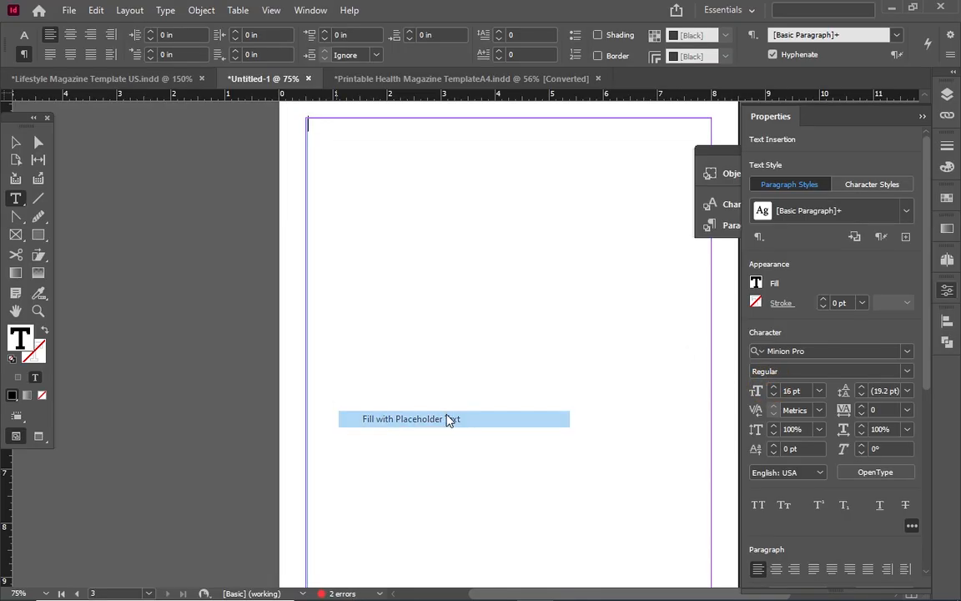
scroll(231, 372, up, 3)
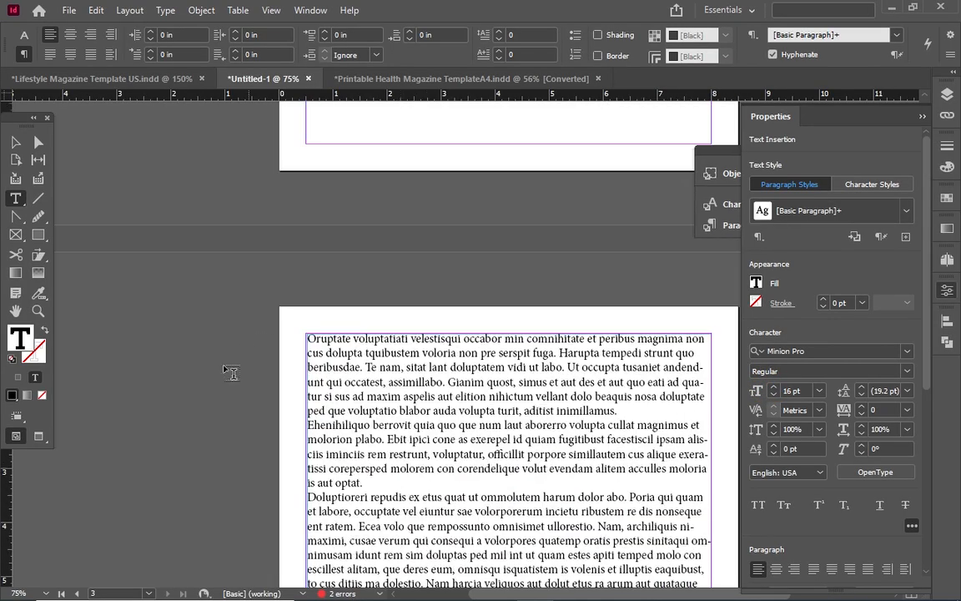
Set the page 3 text frame to two columns
click(15, 142)
scroll(564, 482, down, 3)
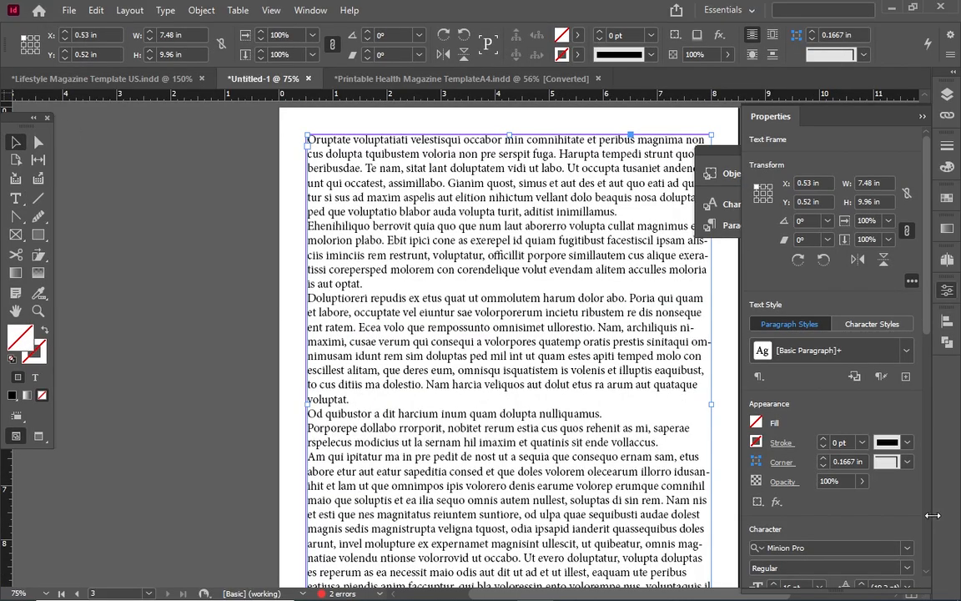
scroll(931, 519, down, 5)
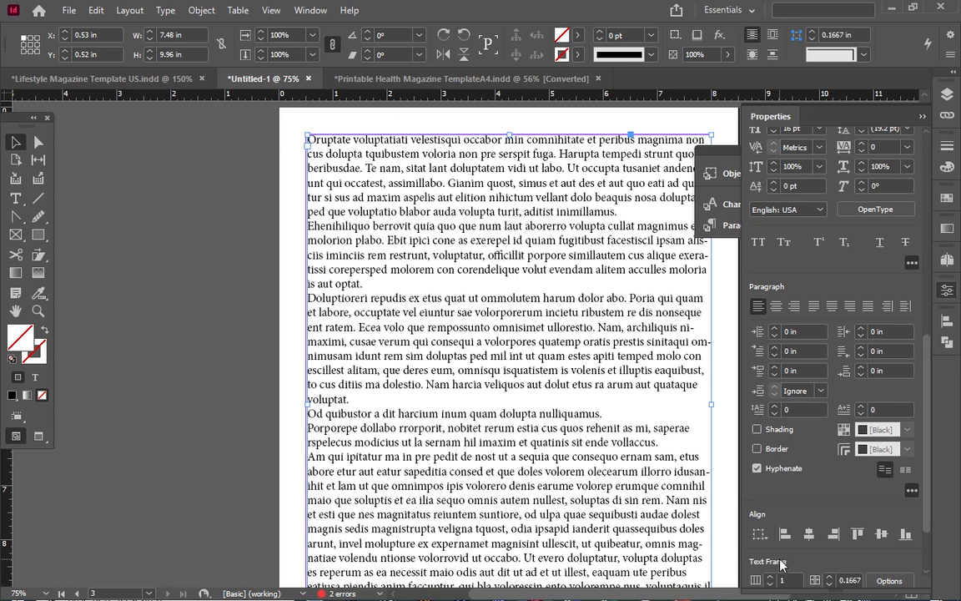
scroll(782, 564, down, 2)
click(775, 498)
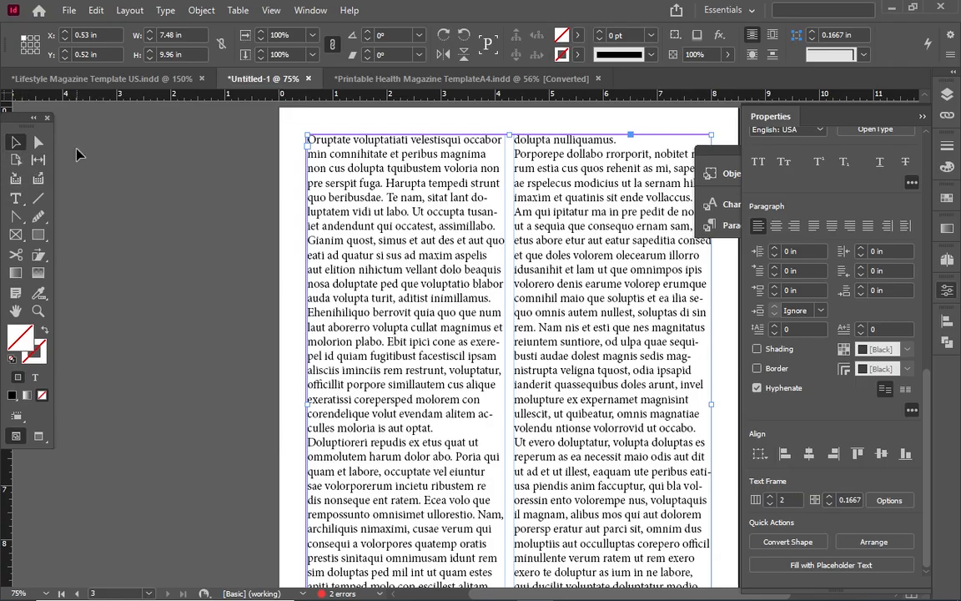
Set the space after paragraphs to 0.3125 in for all text in the page 3 frame
key(t)
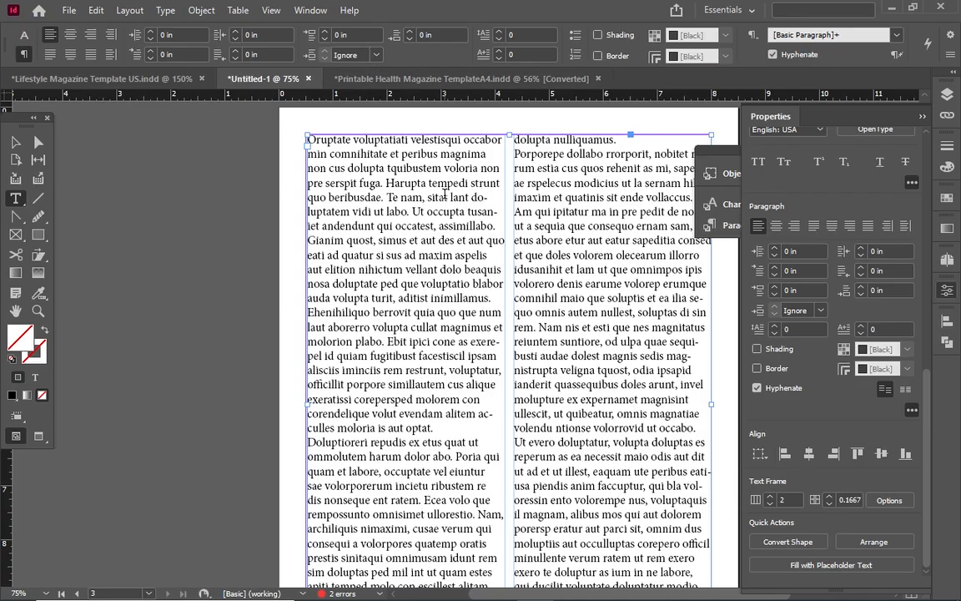
click(408, 36)
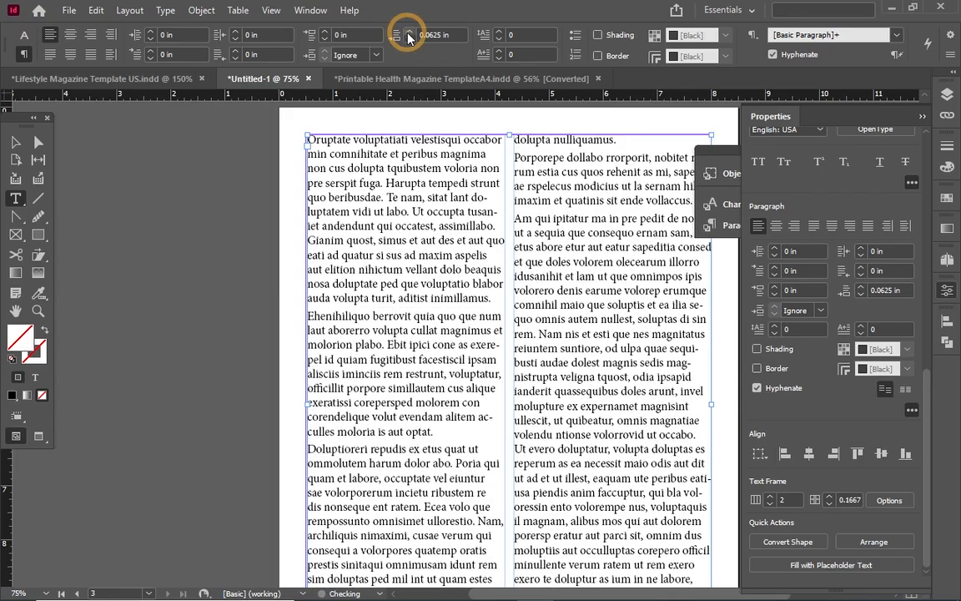
click(409, 36)
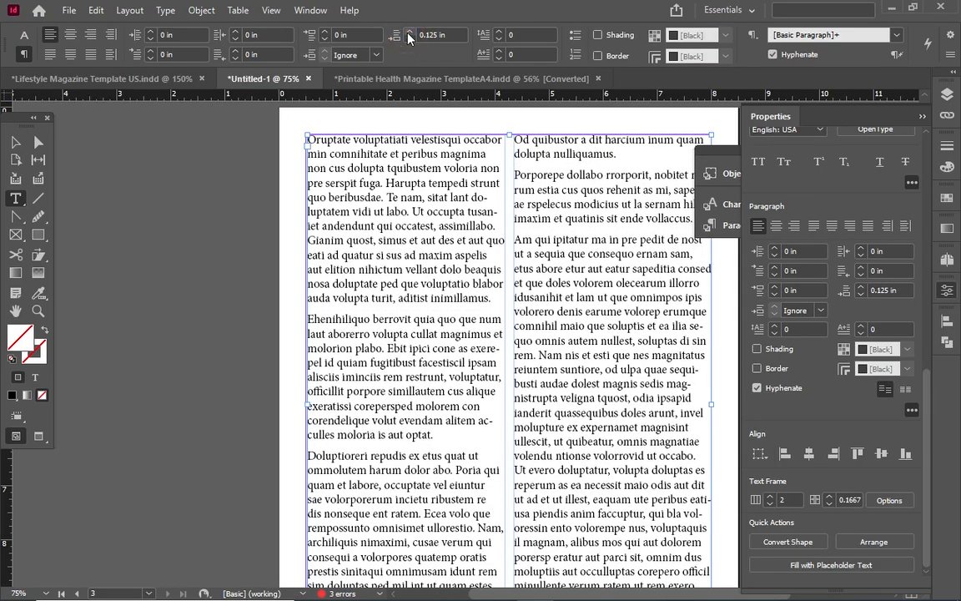
click(408, 36)
click(409, 36)
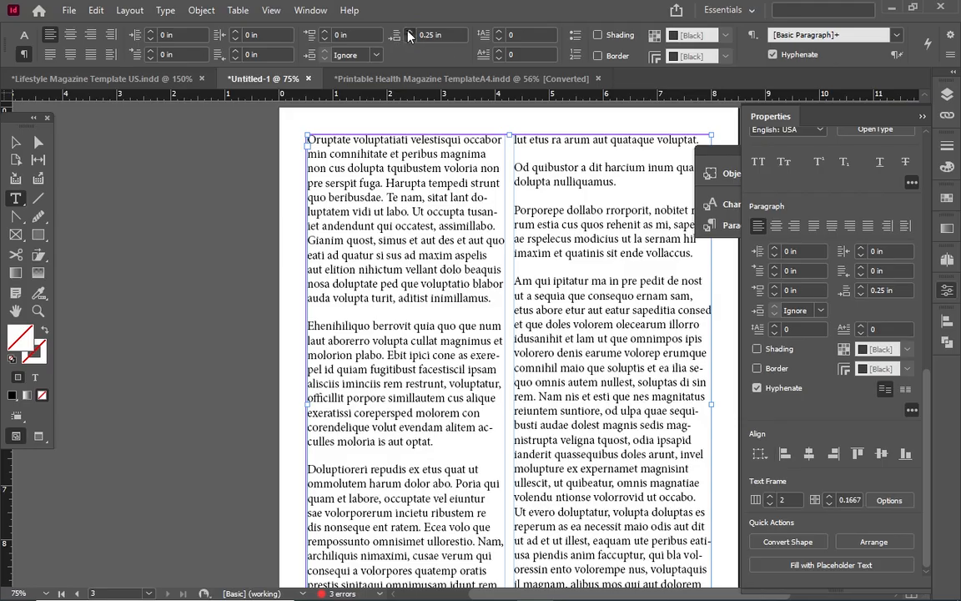
click(409, 33)
Review the paragraph spacing throughout both columns of the page 3 frame
scroll(517, 205, down, 2)
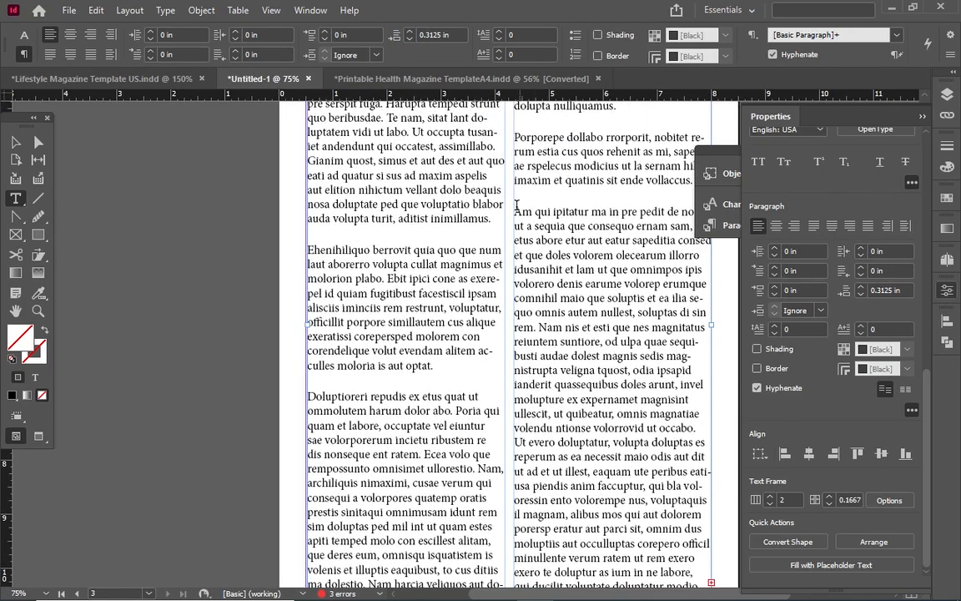
scroll(517, 204, down, 2)
scroll(517, 204, up, 2)
scroll(378, 239, down, 2)
scroll(369, 232, up, 4)
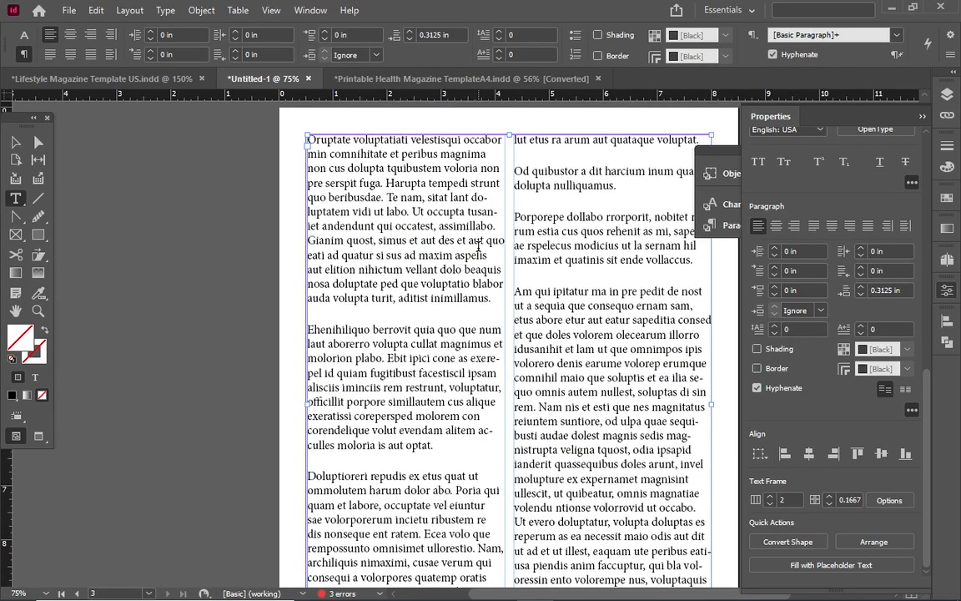
scroll(370, 232, down, 3)
scroll(292, 200, up, 5)
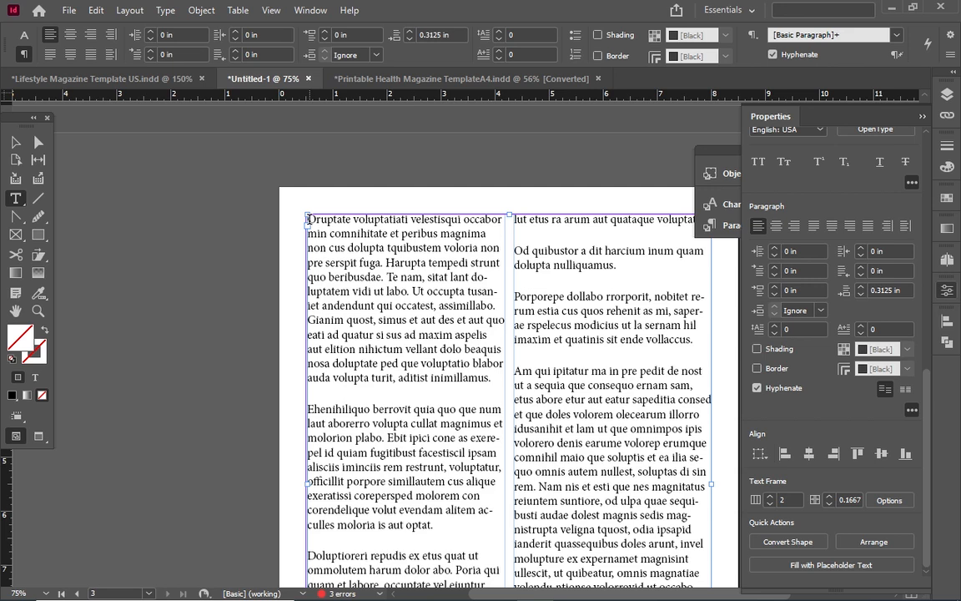
Give the first paragraph on page 3 a first-line left indent of 0.375 in
drag(308, 219, 492, 378)
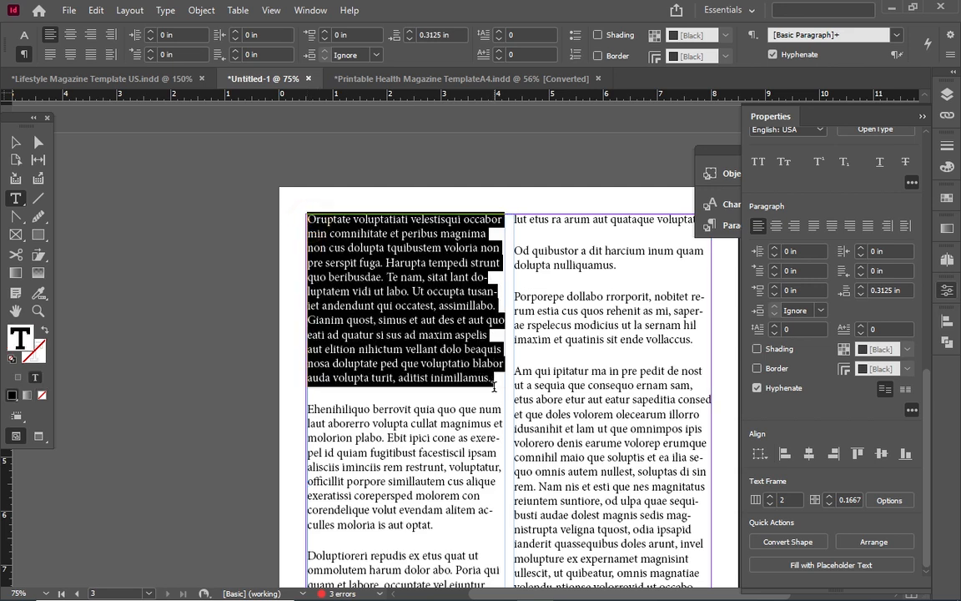
double_click(352, 233)
click(309, 219)
click(310, 219)
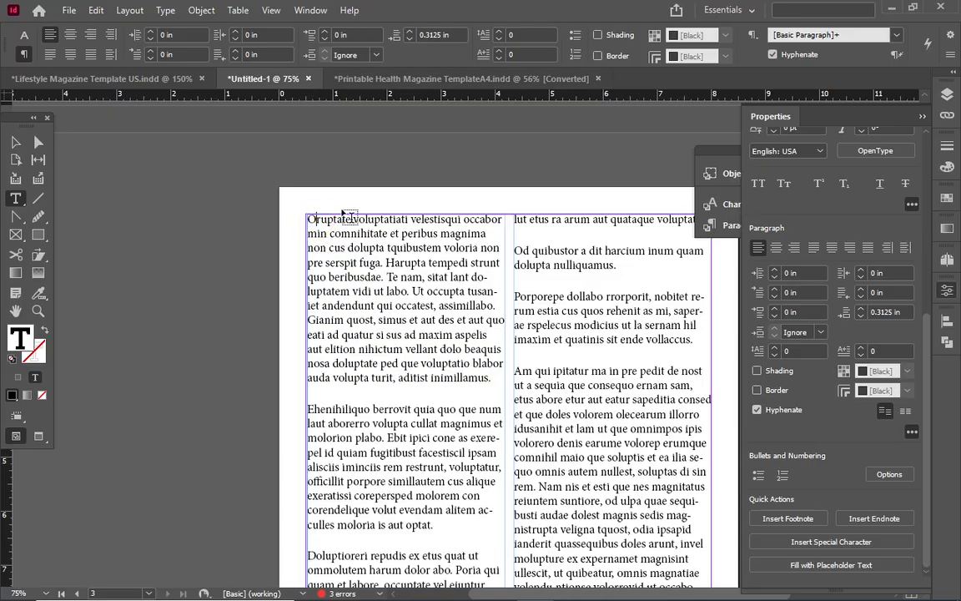
click(149, 51)
click(149, 52)
click(148, 52)
click(148, 52)
click(147, 51)
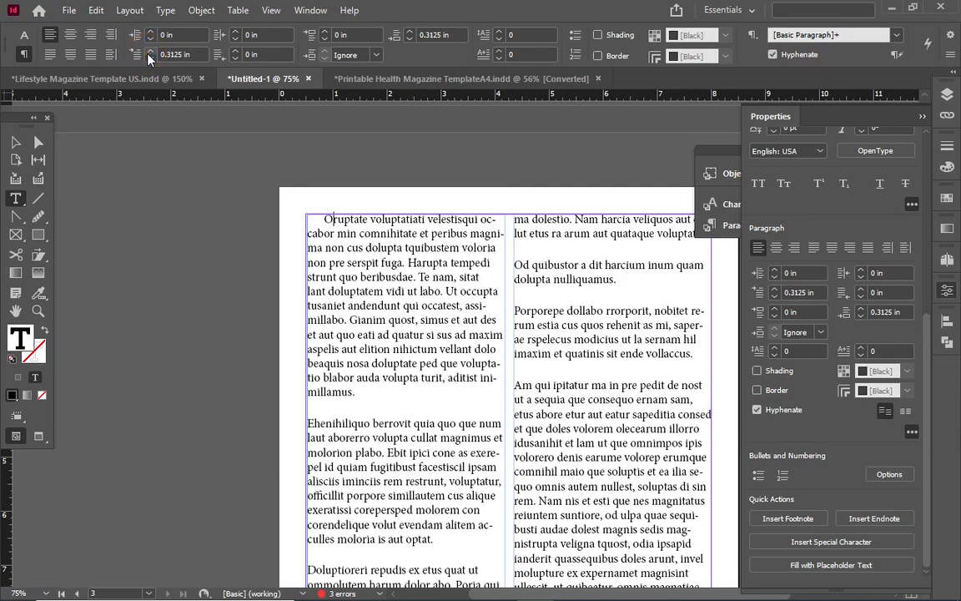
click(148, 52)
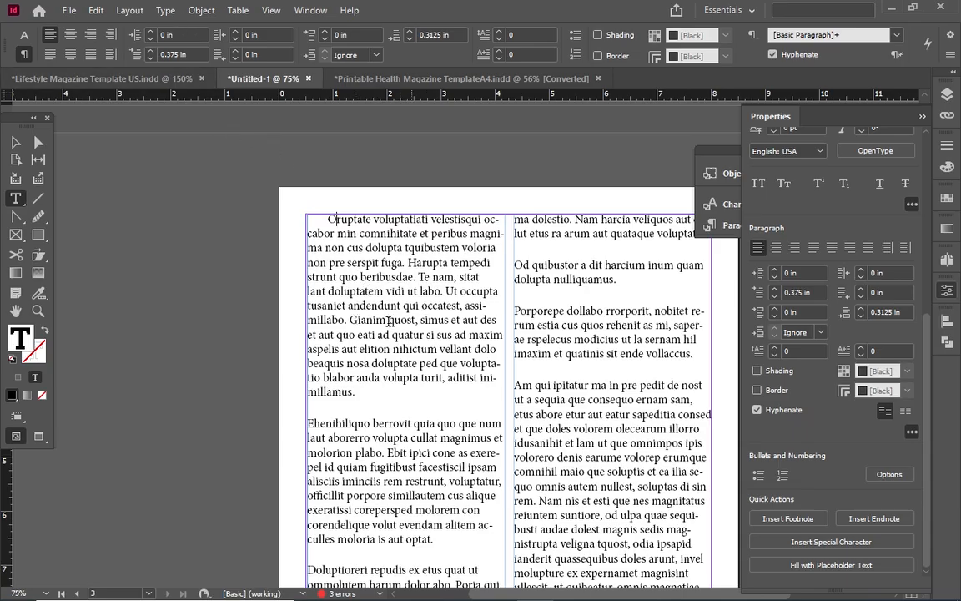
Set the word "Gianim" in the first paragraph to the Bold font style
drag(350, 320, 383, 320)
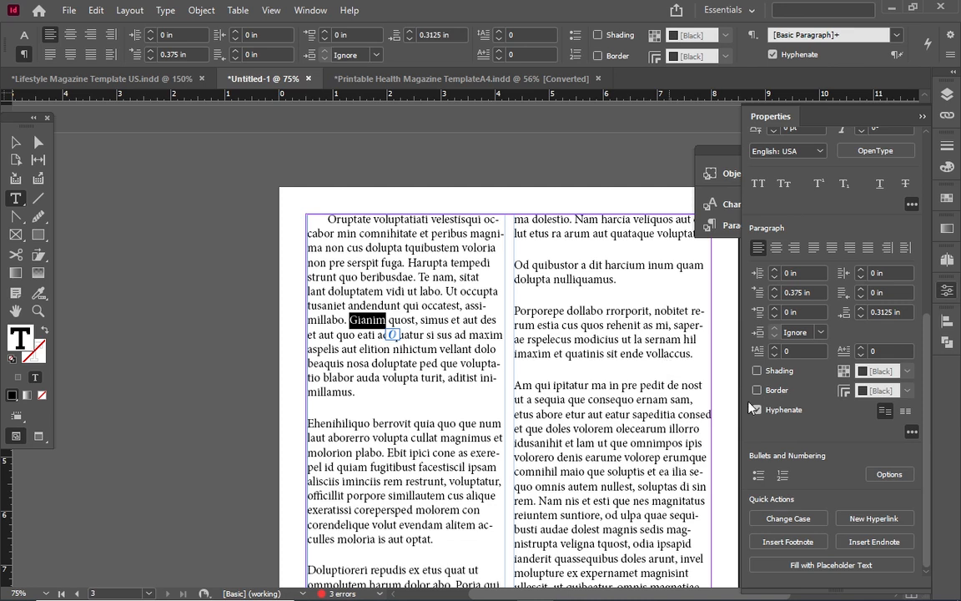
click(19, 35)
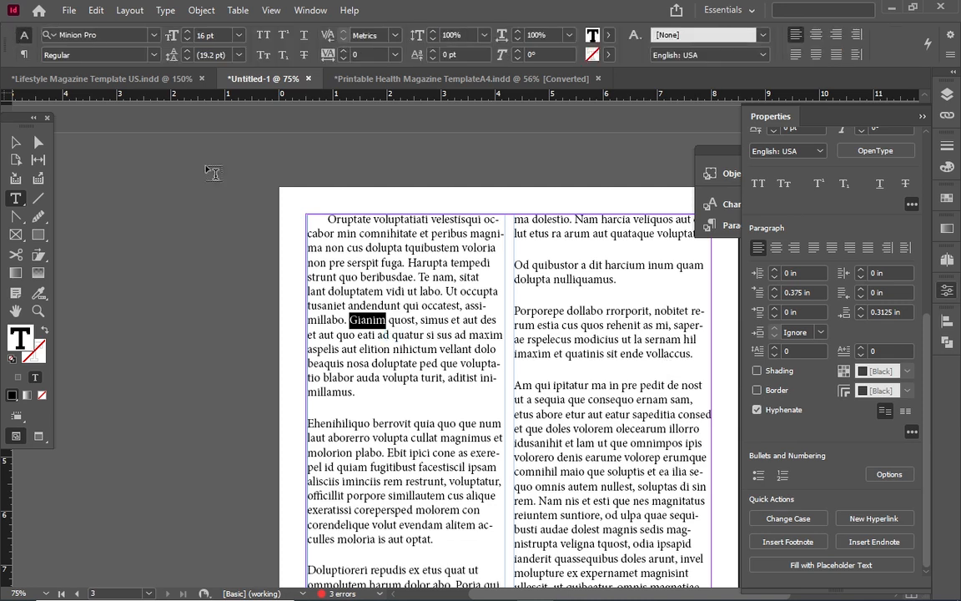
click(153, 54)
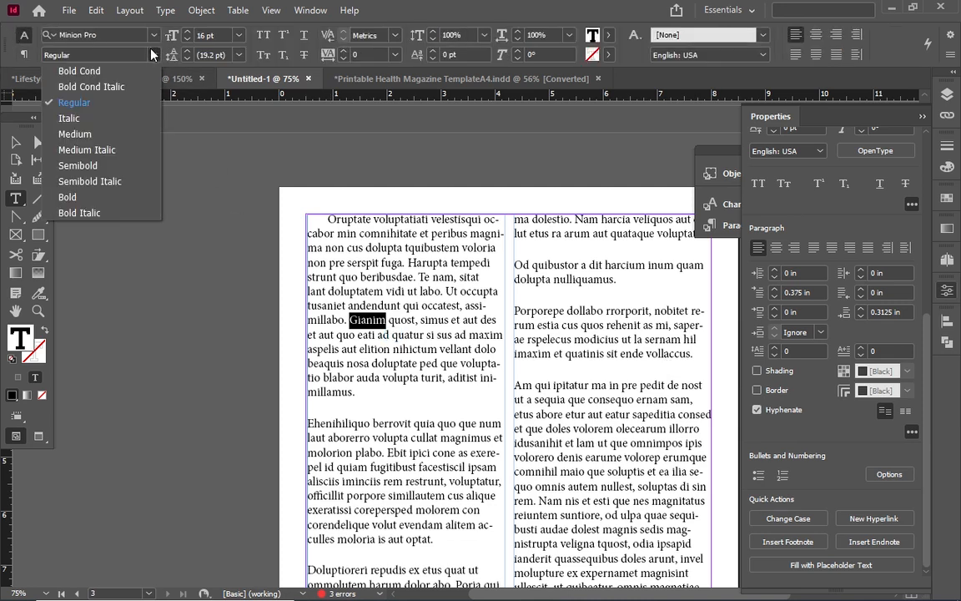
key(Escape)
key(ctrl+shift+b)
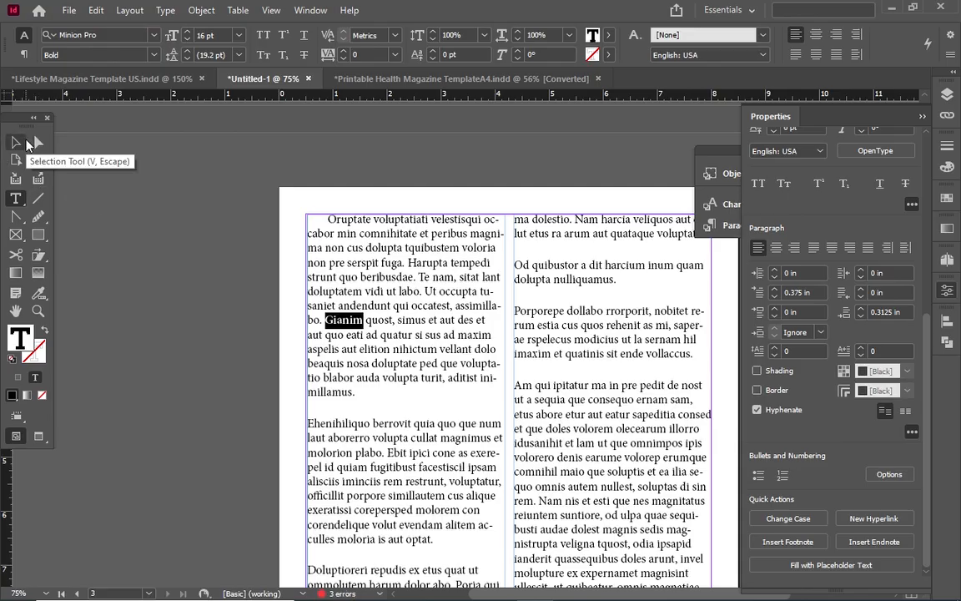
Create a paragraph style named leftindentbold from the whole first paragraph on page 3 and apply it to the selection
click(25, 144)
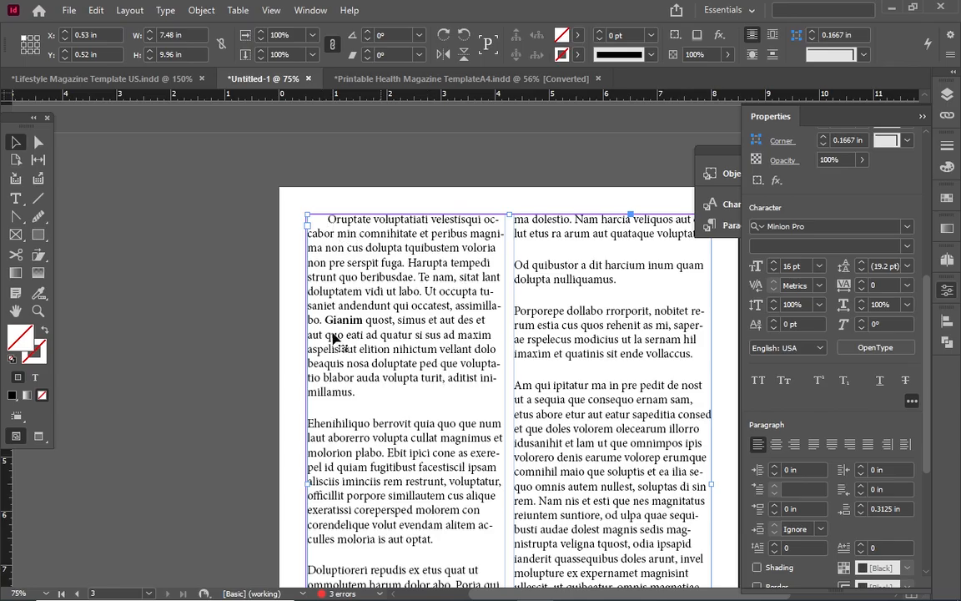
key(t)
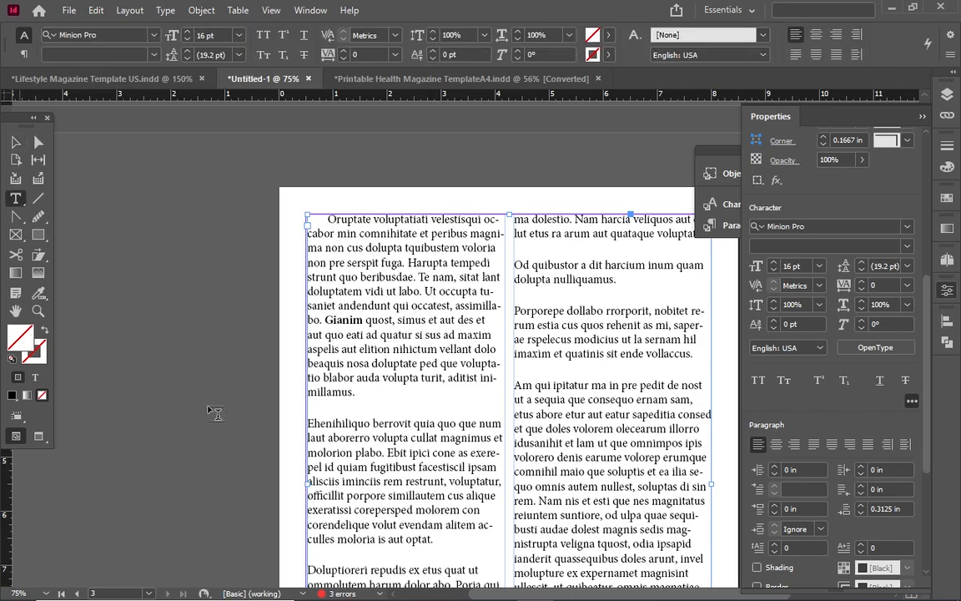
drag(368, 399, 221, 195)
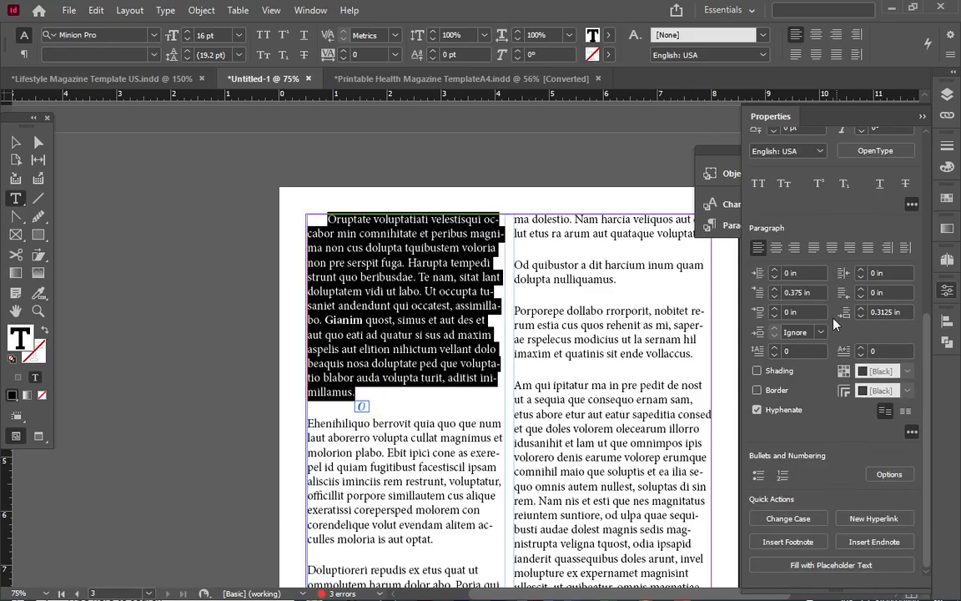
click(921, 116)
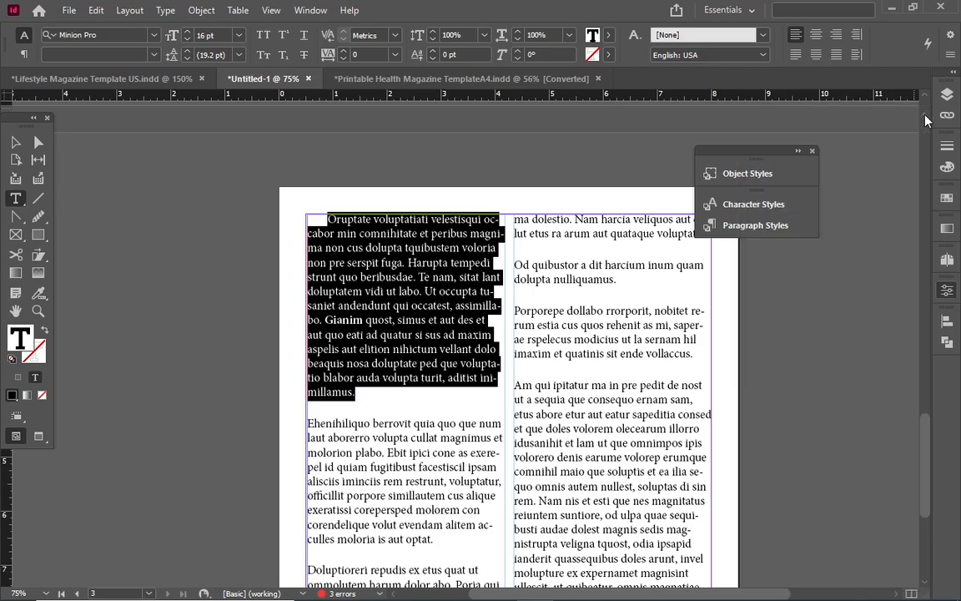
click(782, 221)
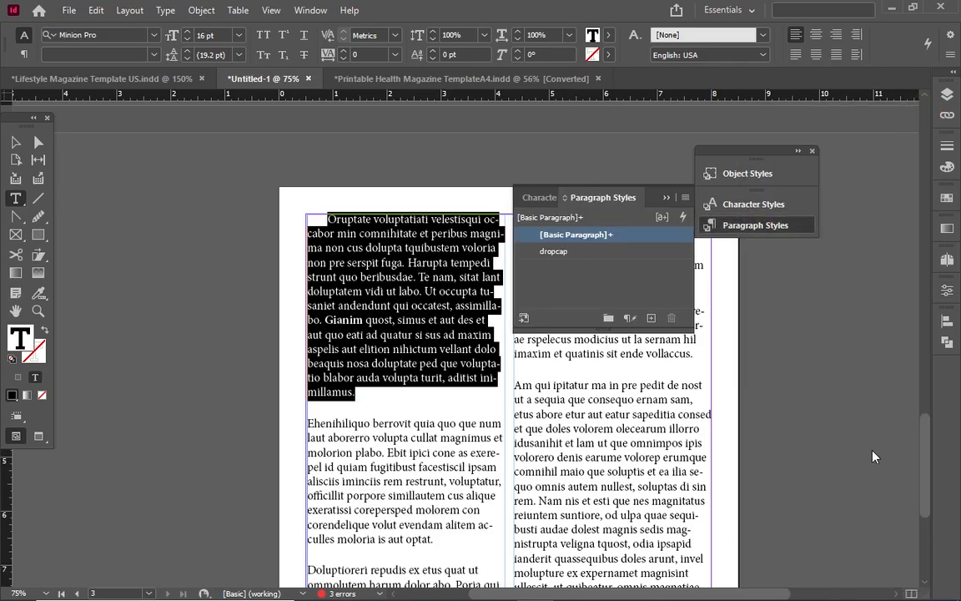
alt+click(652, 318)
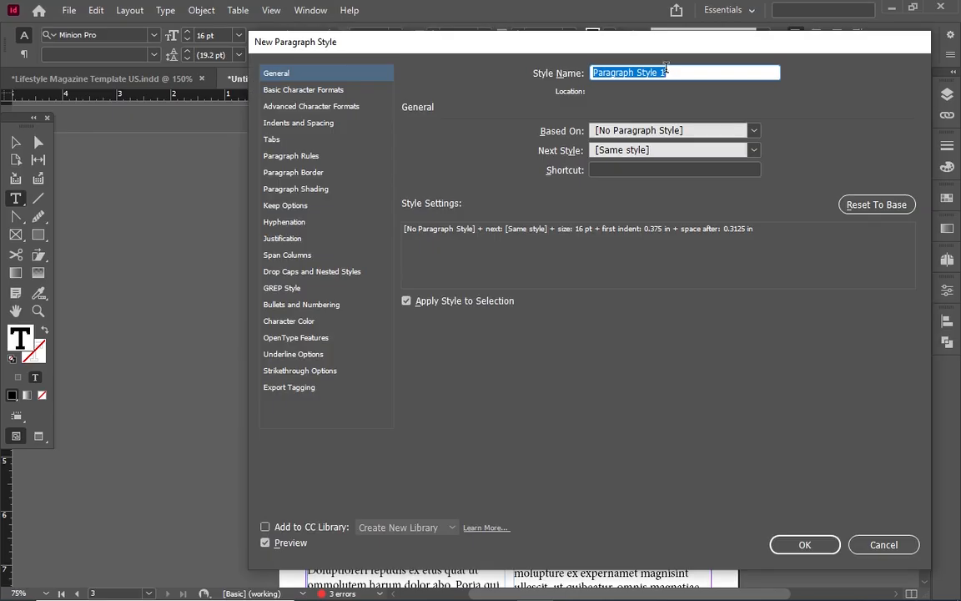
key(BackSpace)
drag(549, 45, 440, 78)
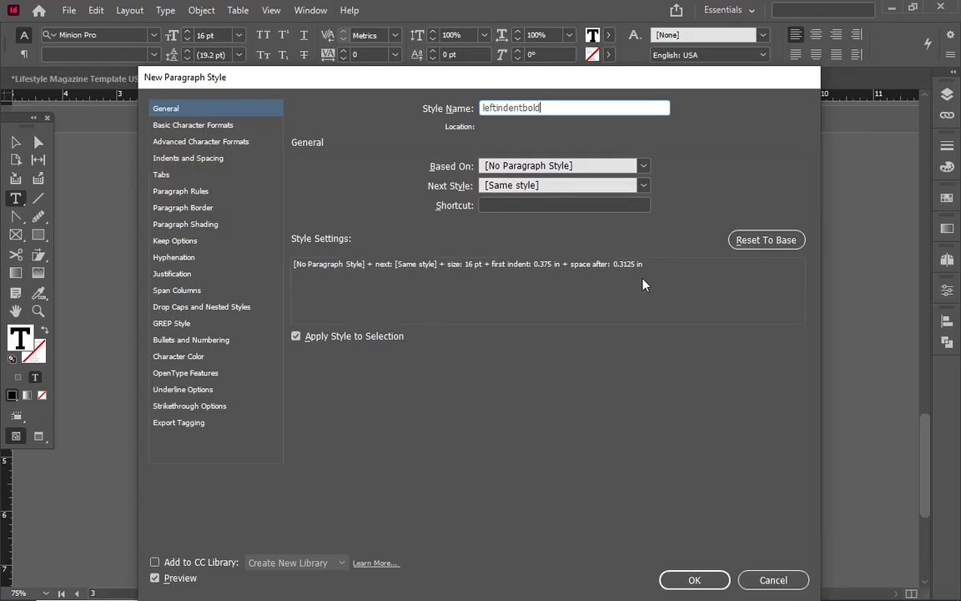
click(678, 580)
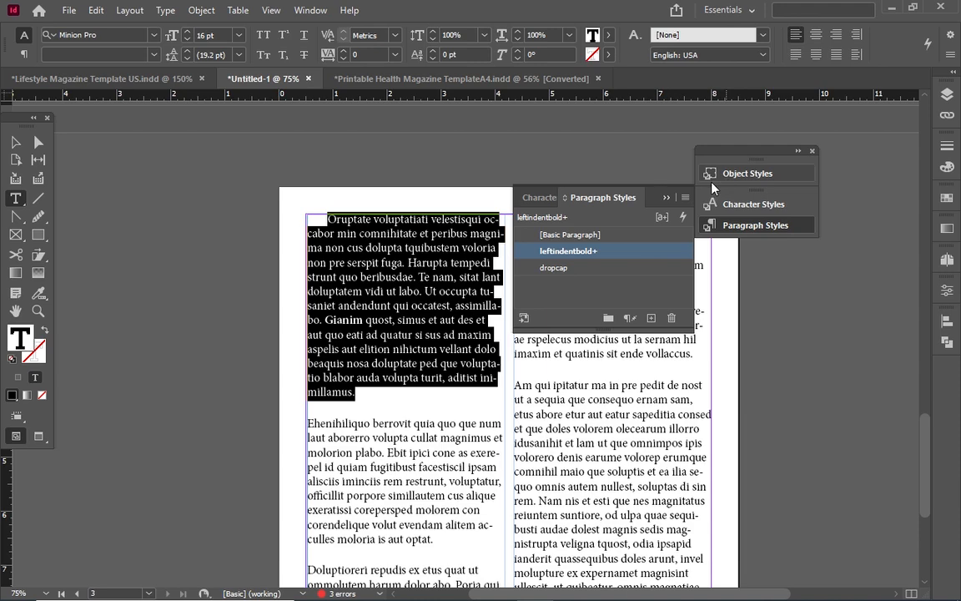
Try the dropcap paragraph style on the second paragraph of page 3 and undo it
scroll(511, 397, down, 3)
scroll(379, 324, up, 3)
scroll(380, 324, down, 4)
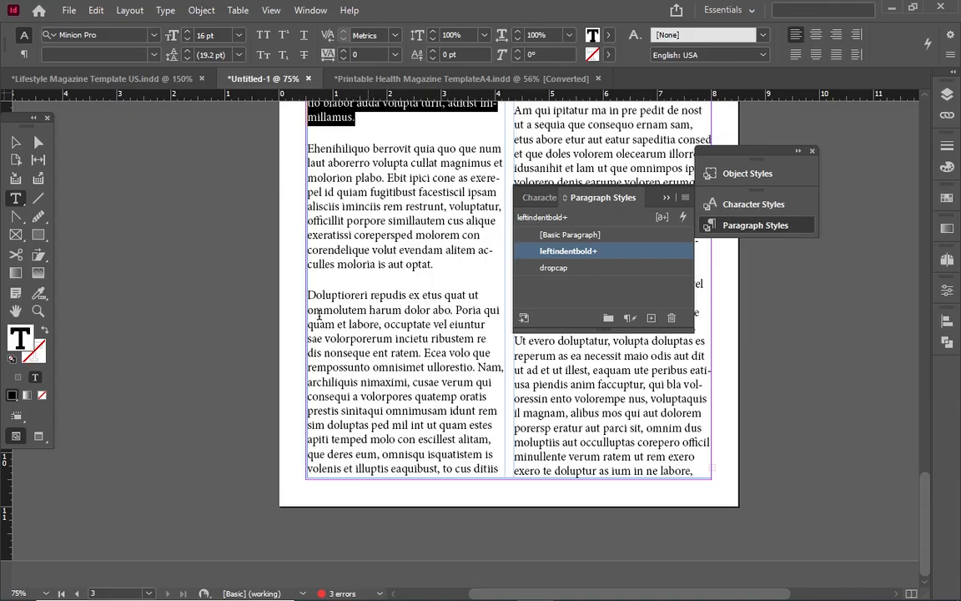
scroll(338, 305, up, 2)
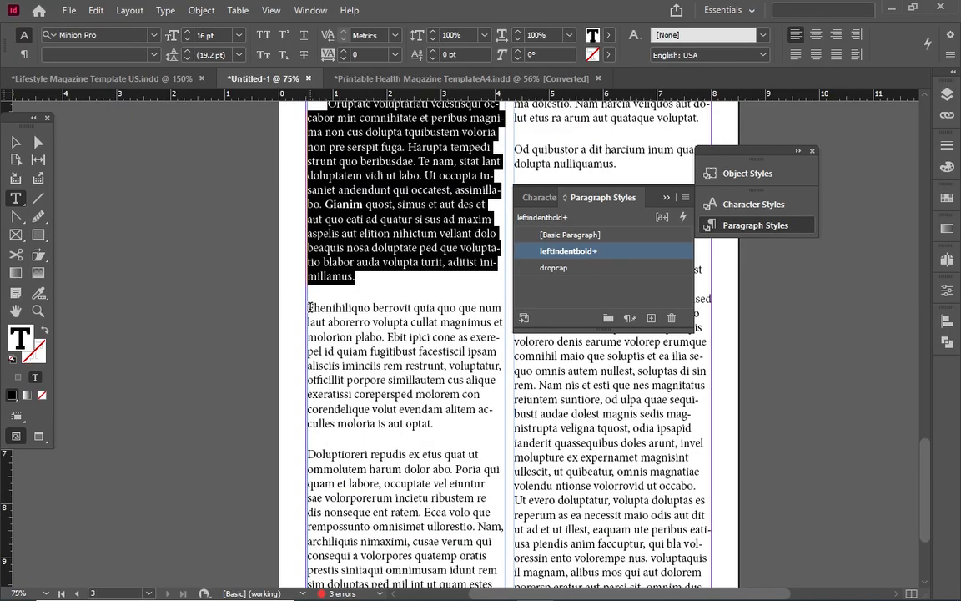
click(320, 307)
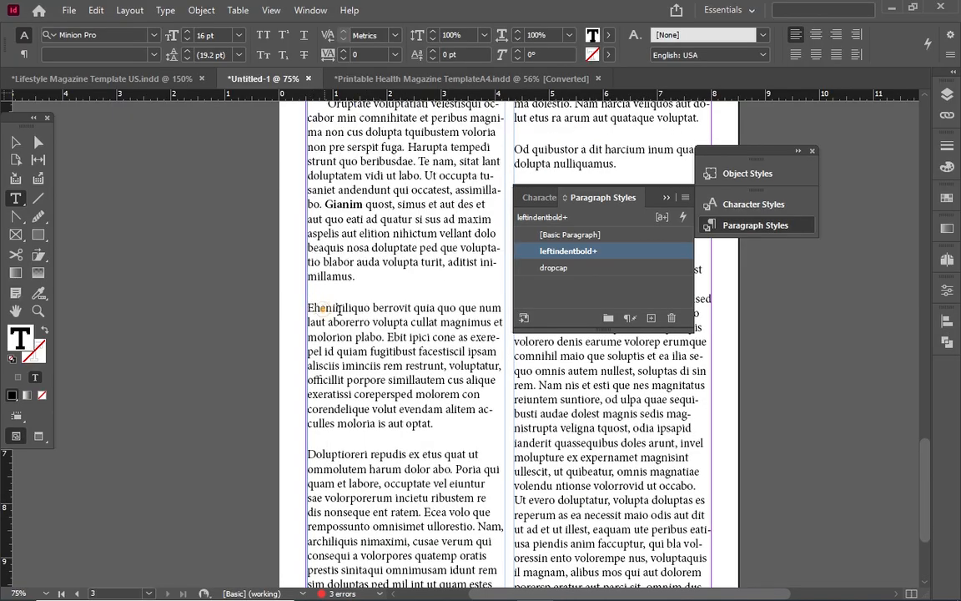
click(561, 268)
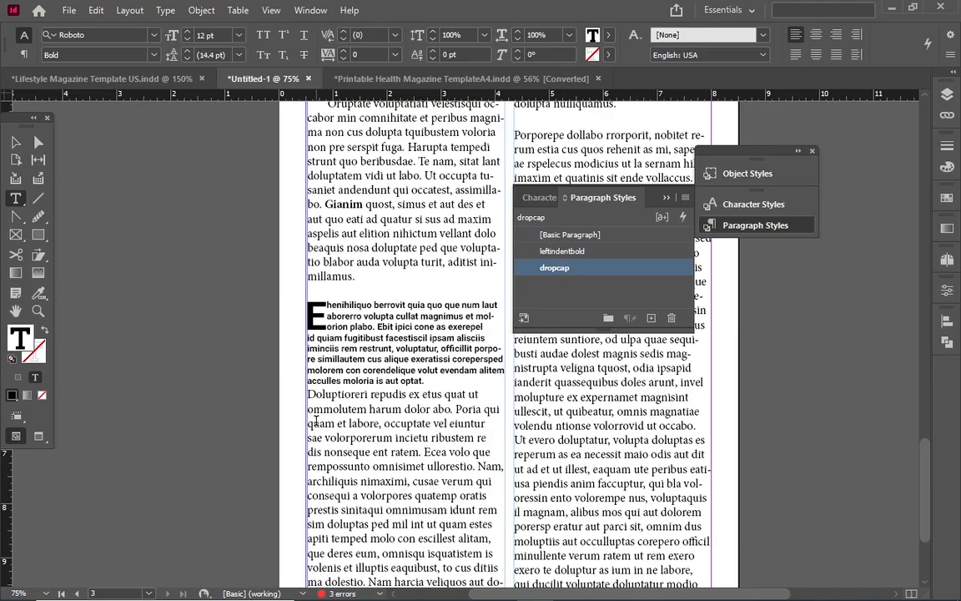
scroll(309, 422, down, 3)
scroll(309, 421, up, 2)
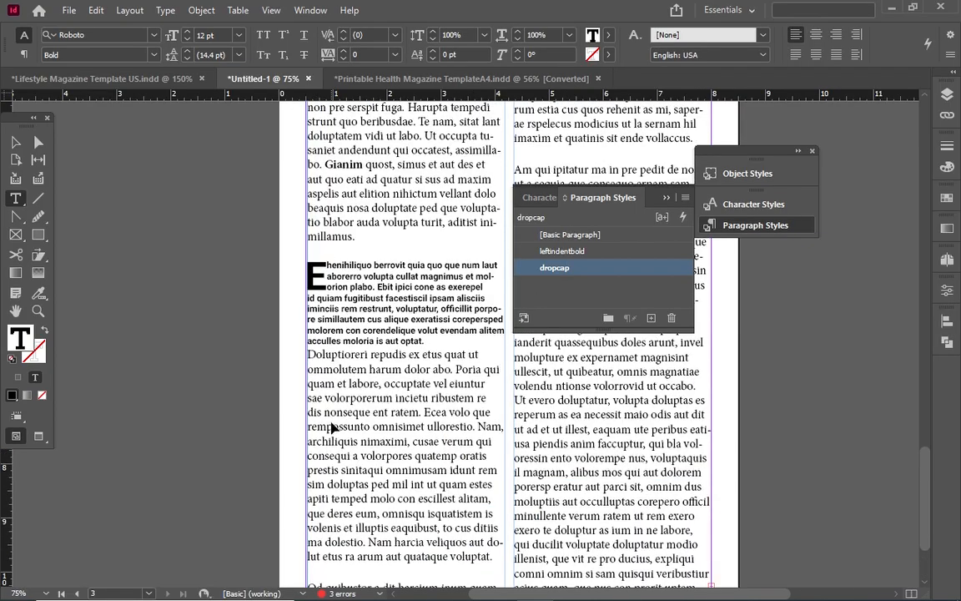
key(ctrl+z)
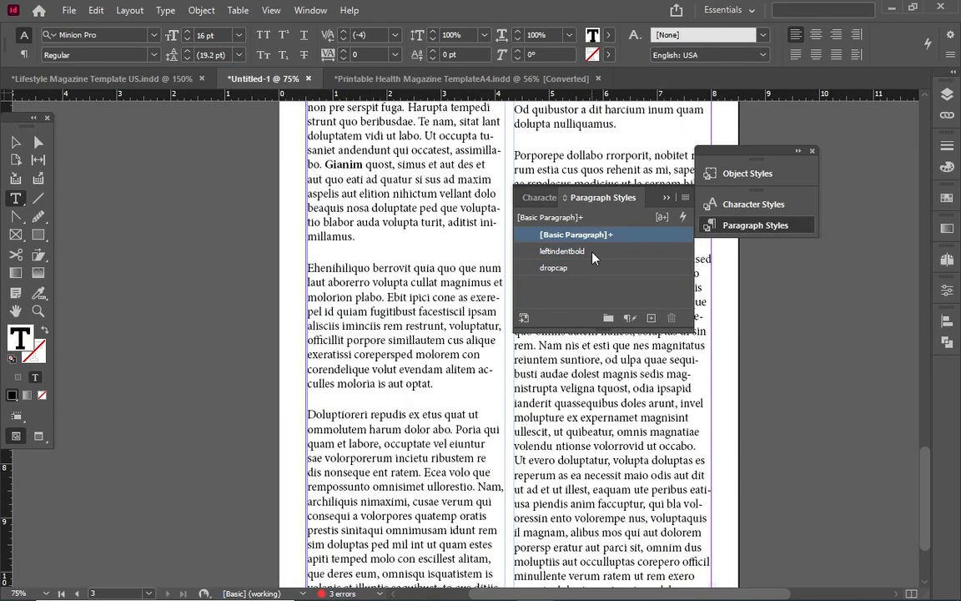
Apply the leftindentbold paragraph style to the second paragraph in the first column
key(Escape)
double_click(354, 268)
click(343, 235)
click(342, 267)
click(538, 252)
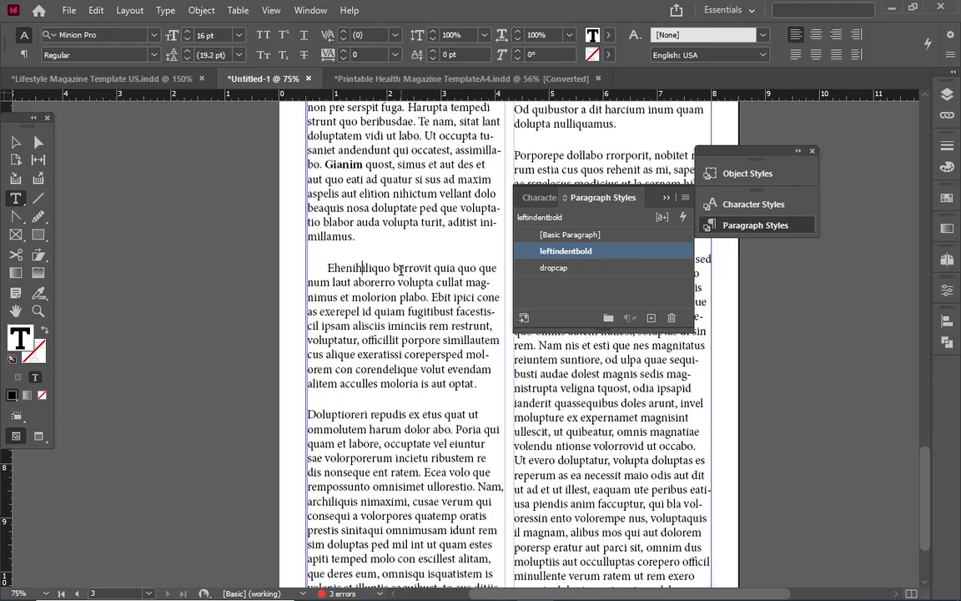
Try reapplying the leftindentbold paragraph style to selected letters of "evendam" in the second paragraph
scroll(401, 269, up, 3)
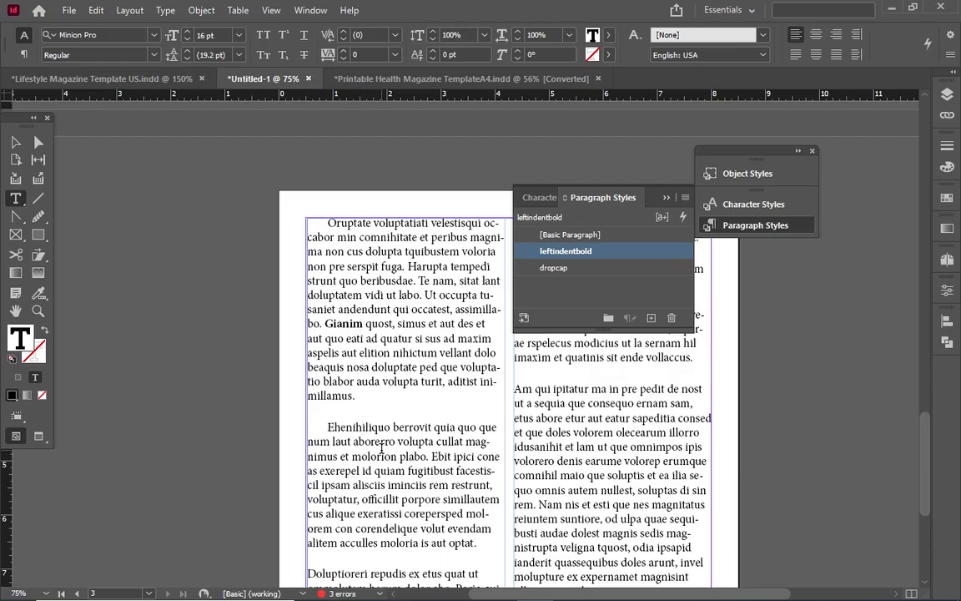
scroll(348, 459, down, 3)
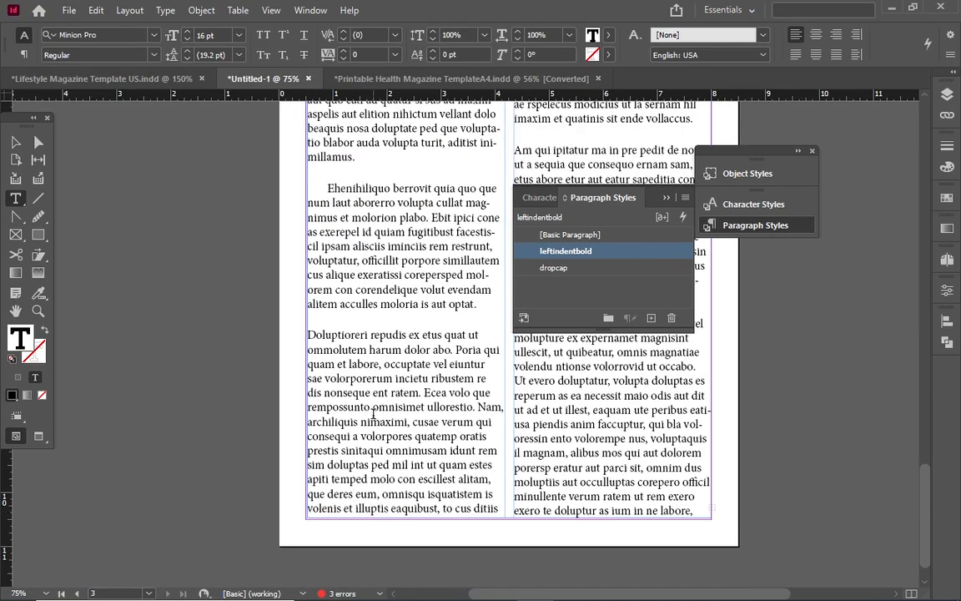
scroll(368, 452, up, 3)
drag(461, 499, 484, 529)
click(462, 519)
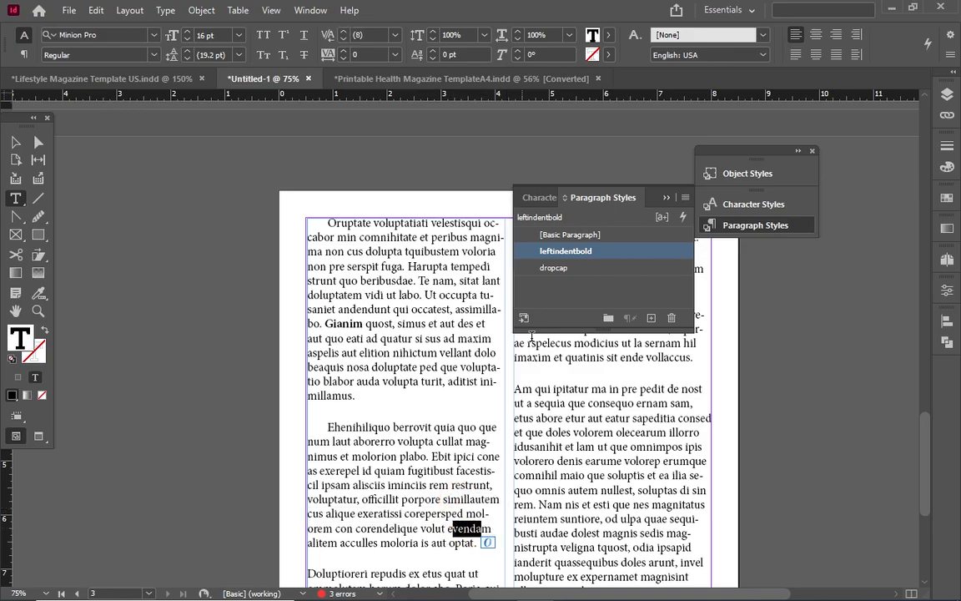
click(582, 252)
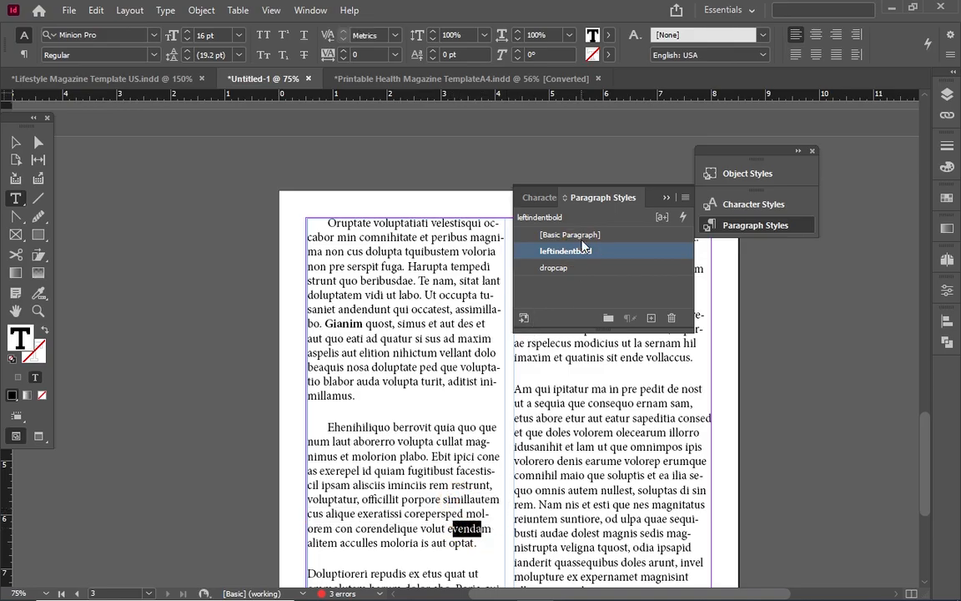